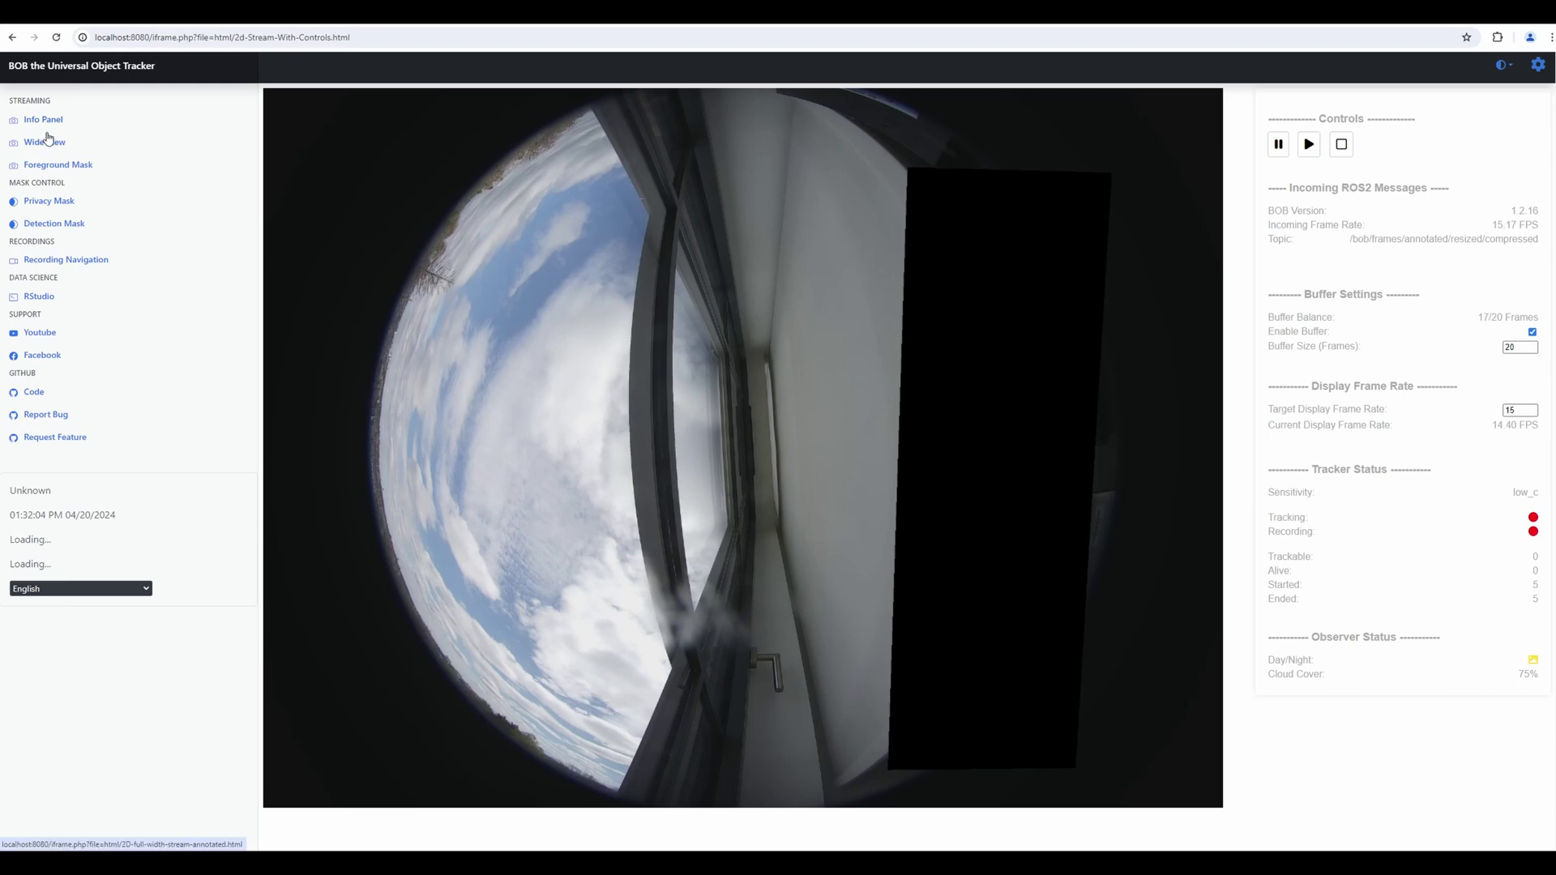
Switch to Wide View and view a Mini Heatmap image from the 20240420 summary full size
{"action": "left_click", "coordinate": [46, 143]}
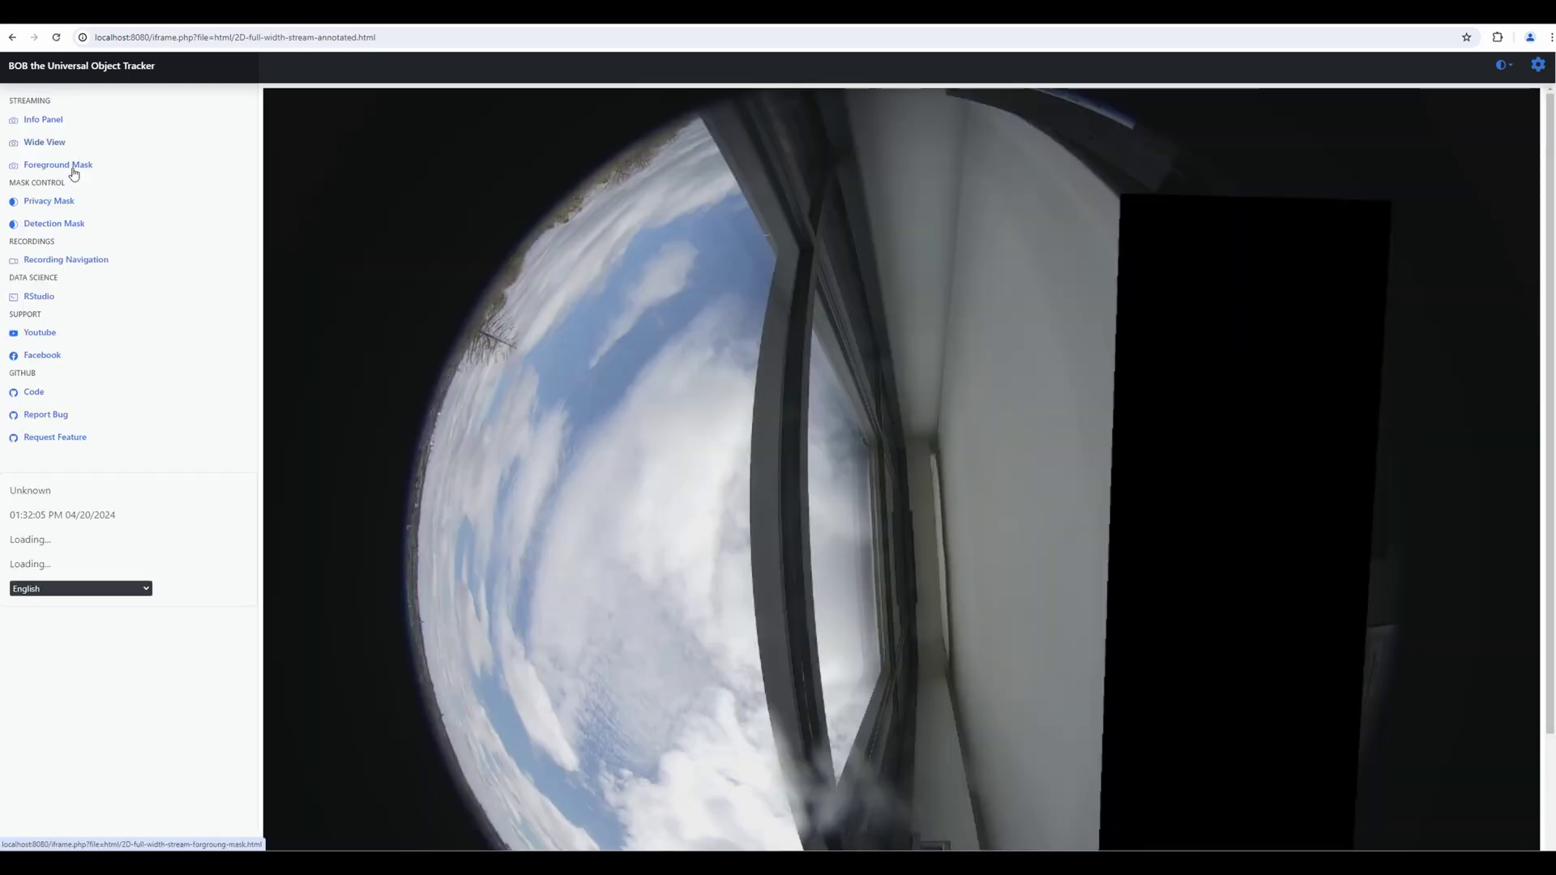
{"action": "left_click", "coordinate": [66, 259]}
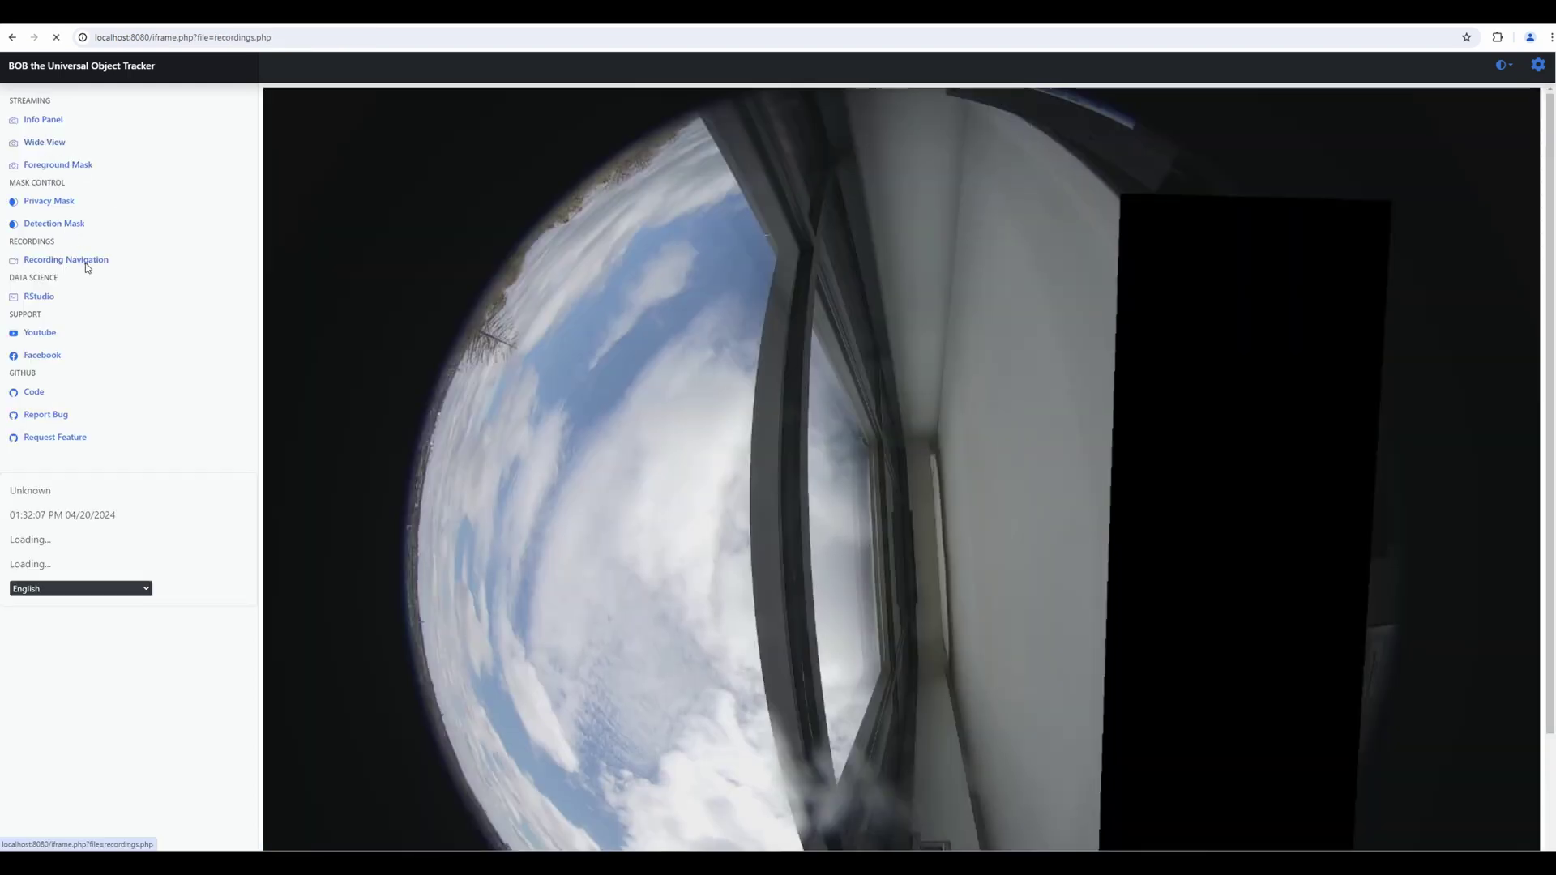
{"action": "left_click", "coordinate": [1154, 164]}
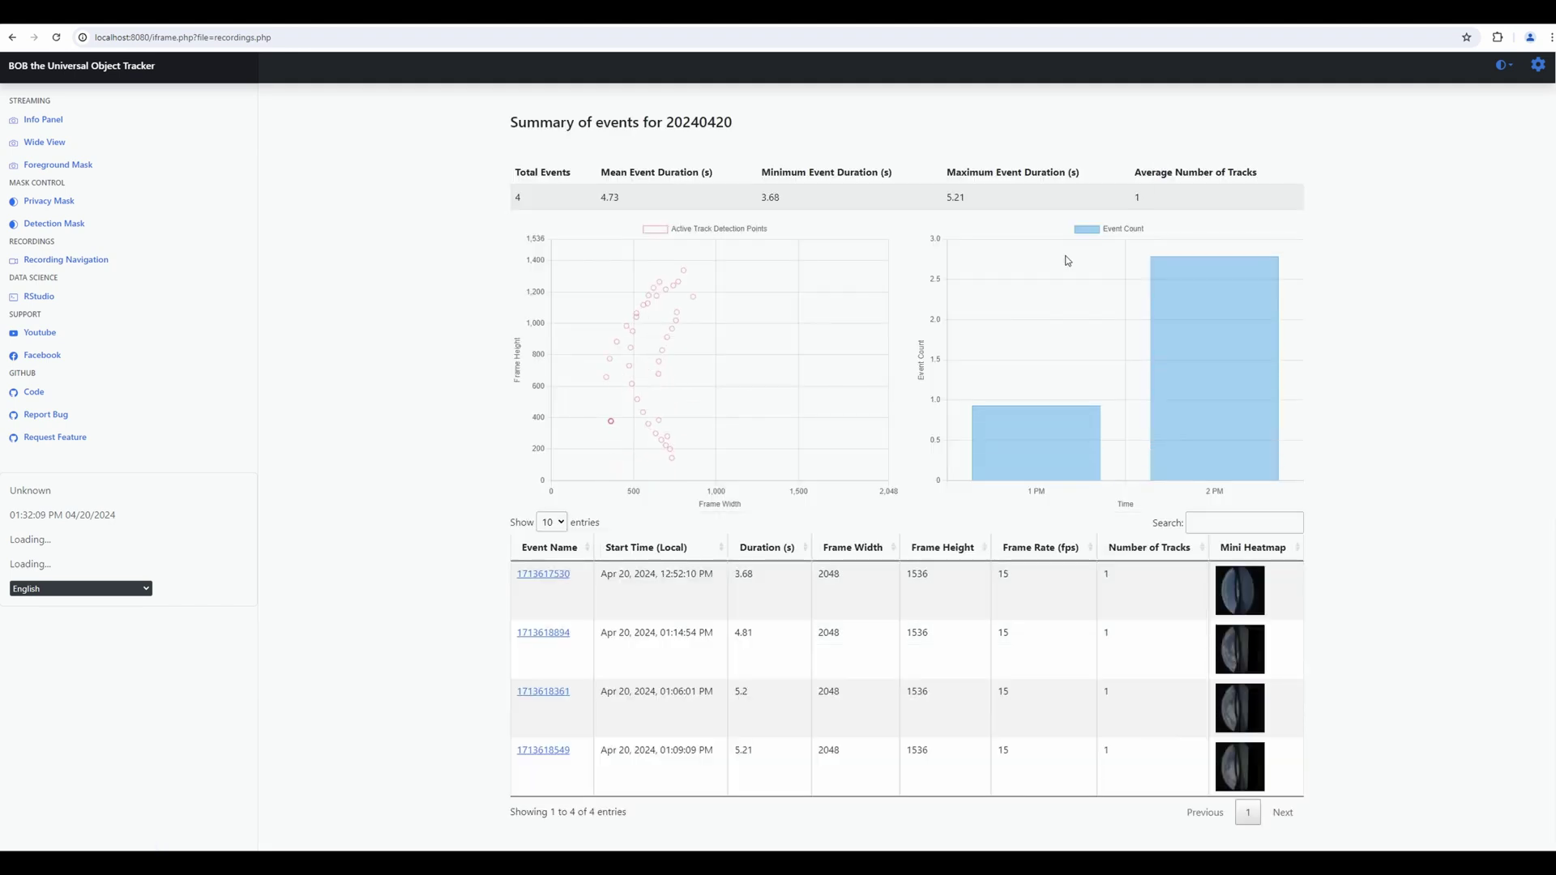
{"action": "scroll", "coordinate": [1115, 427], "scroll_direction": "down", "scroll_amount": 1}
{"action": "left_click", "coordinate": [1233, 614]}
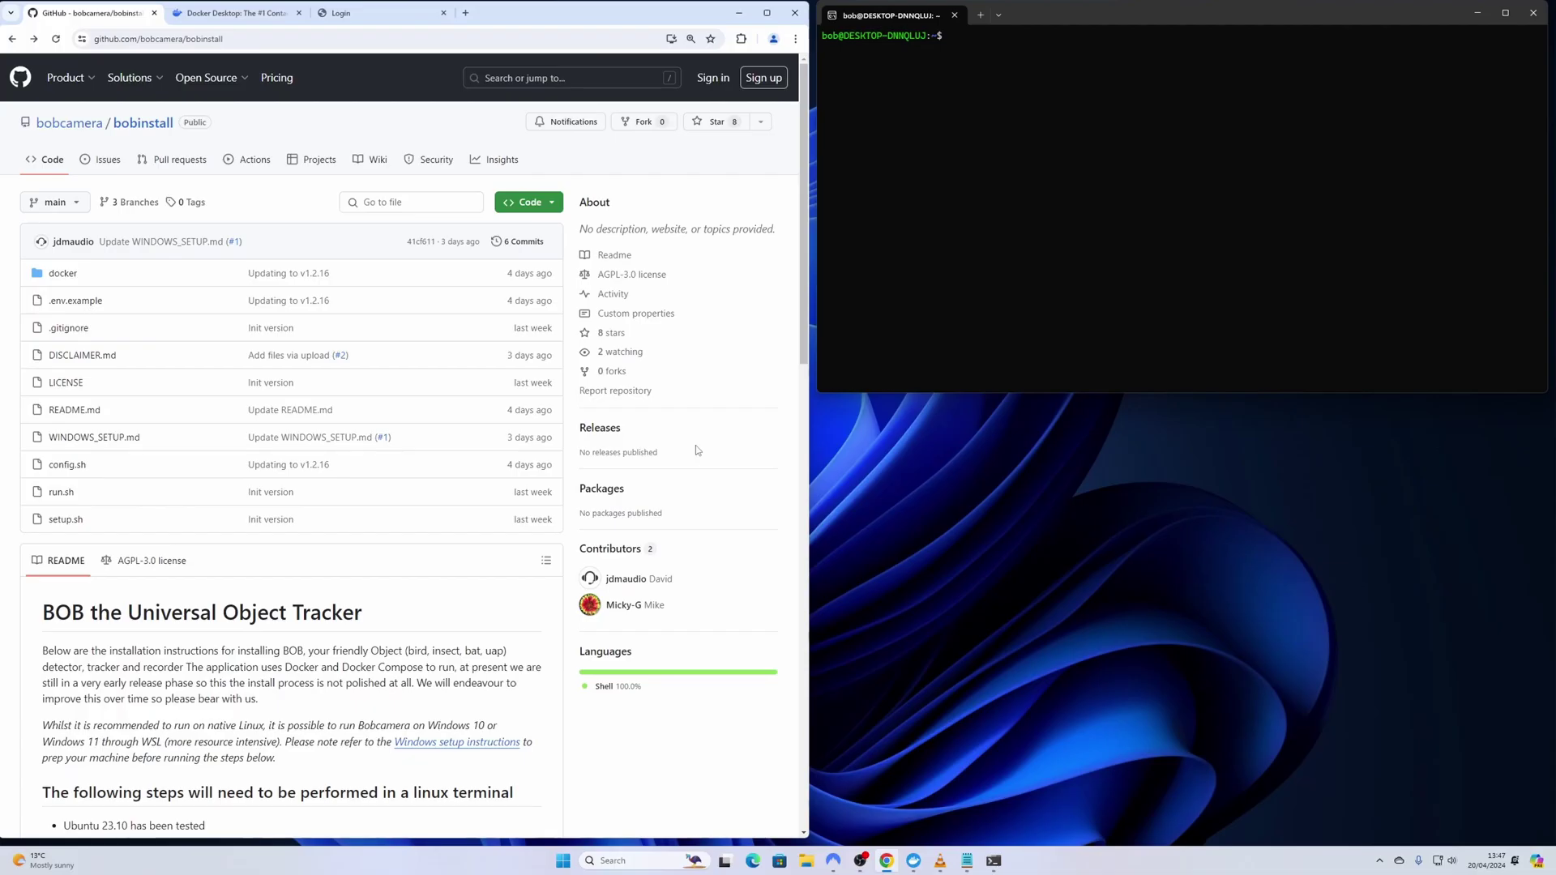
{"action": "left_click", "coordinate": [158, 38]}
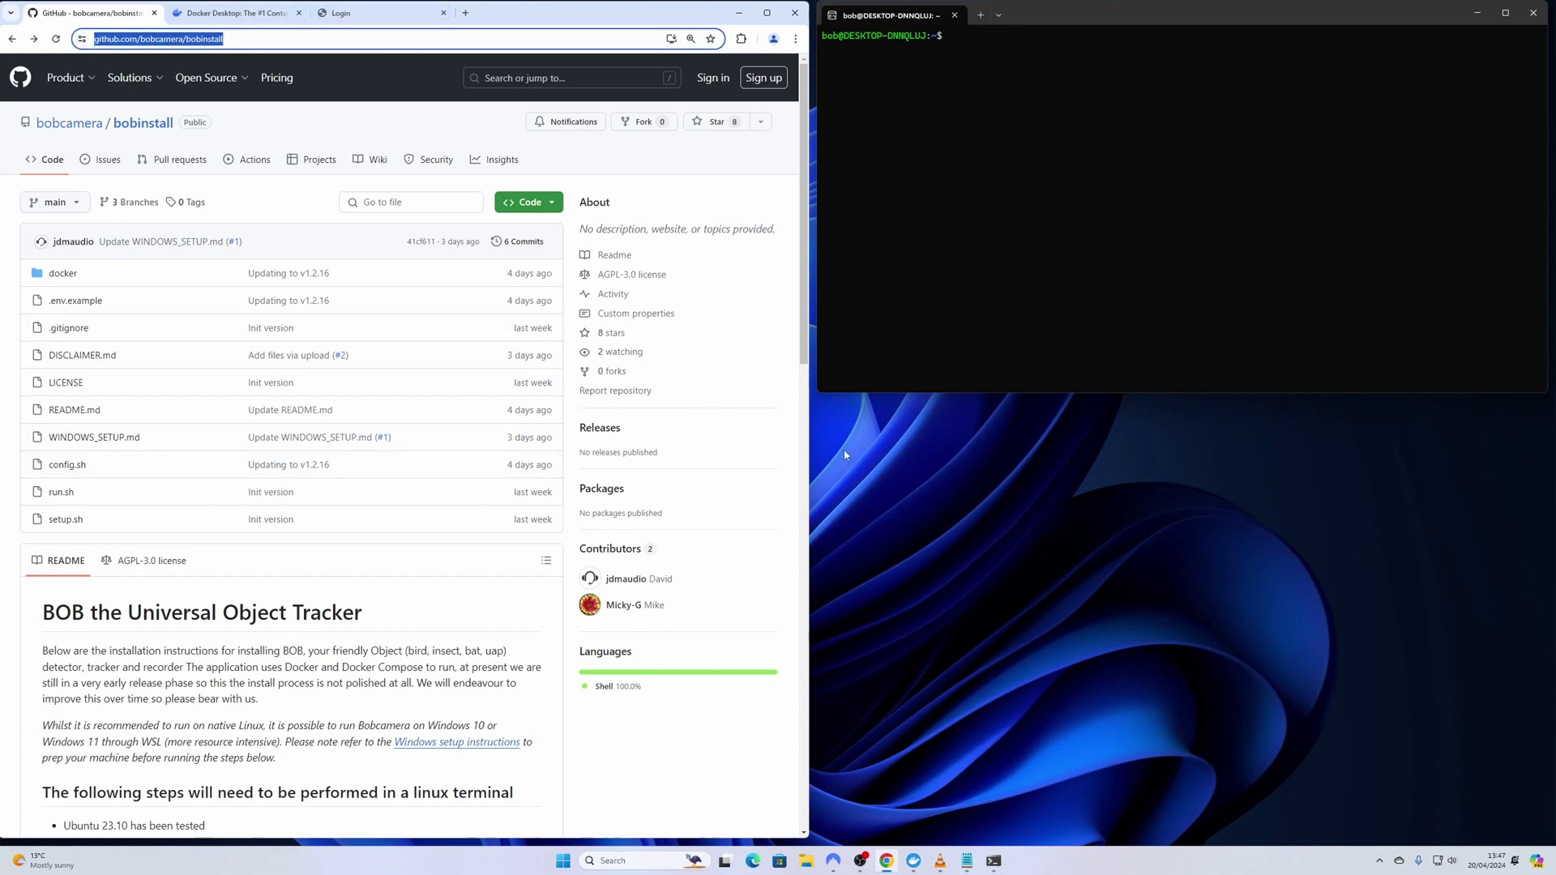
{"action": "scroll", "coordinate": [480, 586], "scroll_direction": "down", "scroll_amount": 2}
{"action": "scroll", "coordinate": [480, 586], "scroll_direction": "down", "scroll_amount": 2}
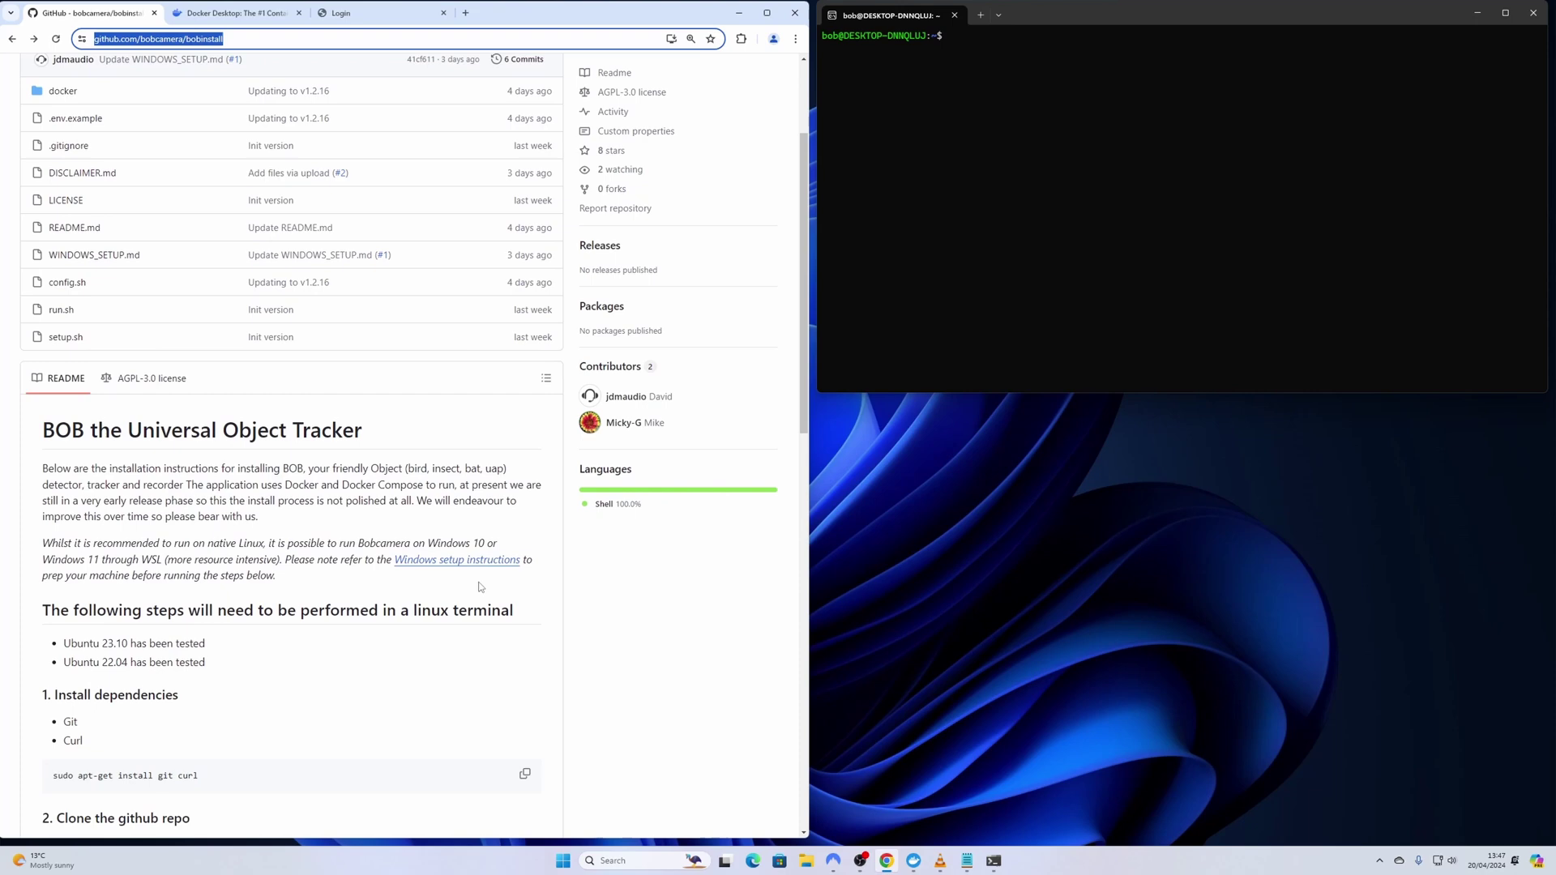
{"action": "scroll", "coordinate": [480, 571], "scroll_direction": "up", "scroll_amount": 3}
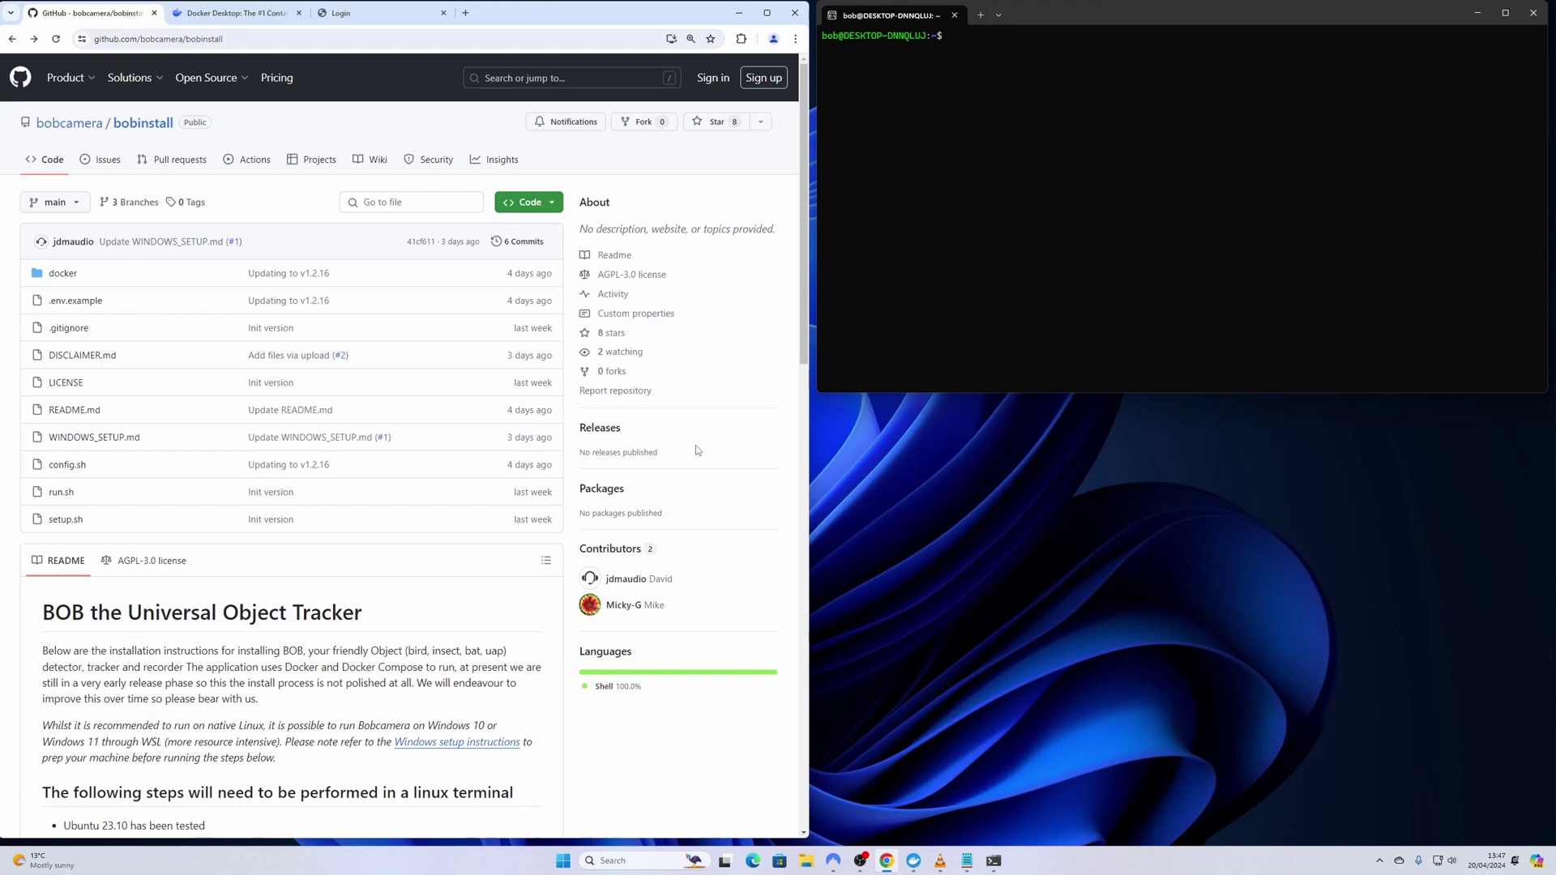
{"action": "key", "text": "alt+Right"}
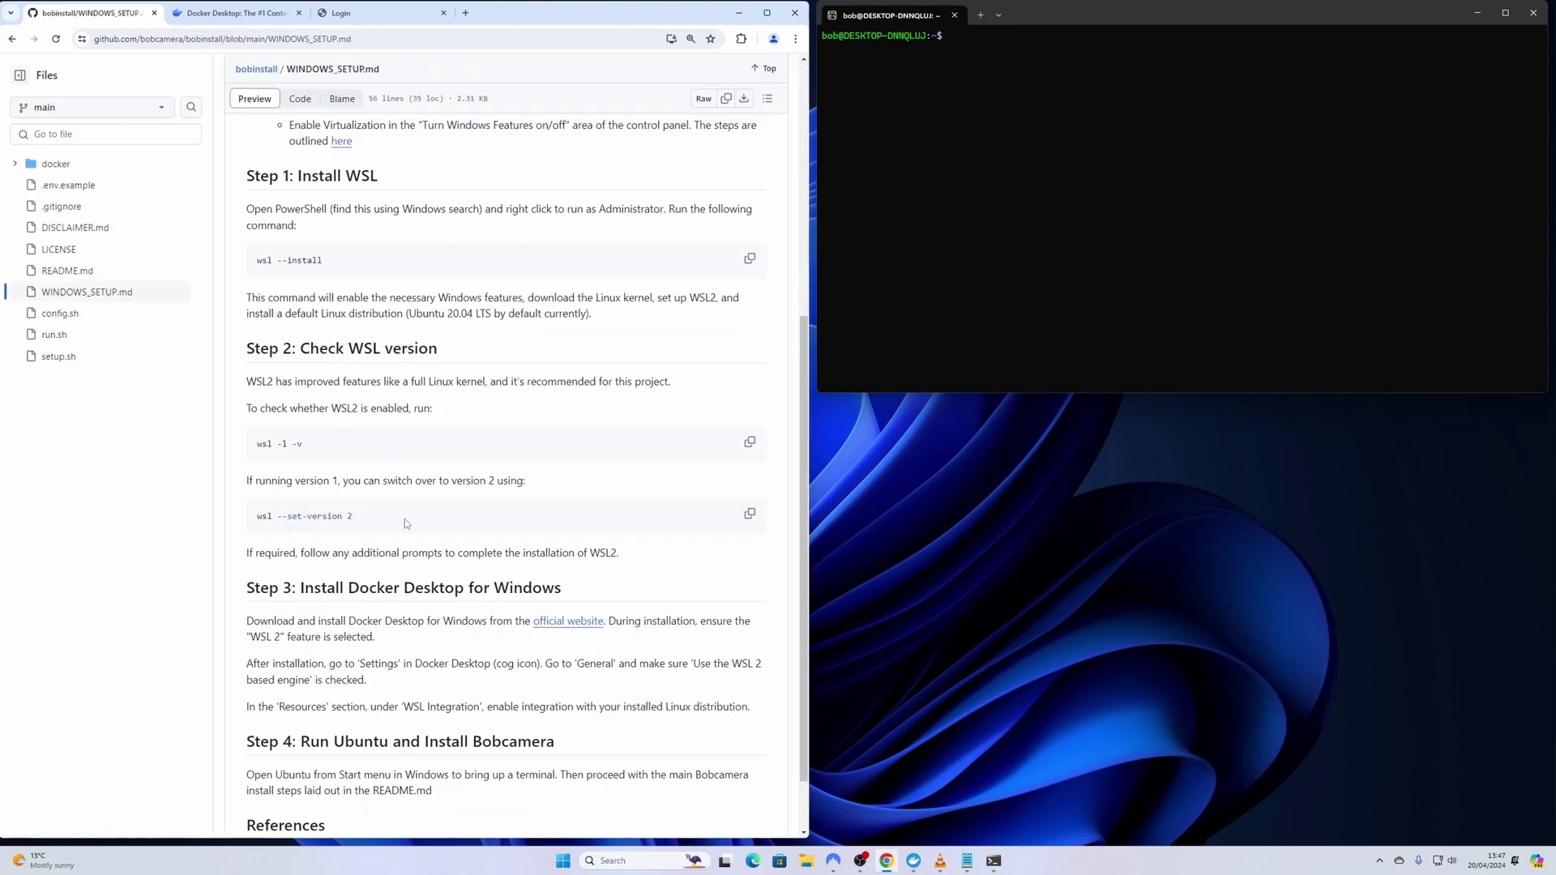
{"action": "scroll", "coordinate": [546, 448], "scroll_direction": "down", "scroll_amount": 1}
{"action": "left_click_drag", "start_coordinate": [563, 511], "coordinate": [301, 509]}
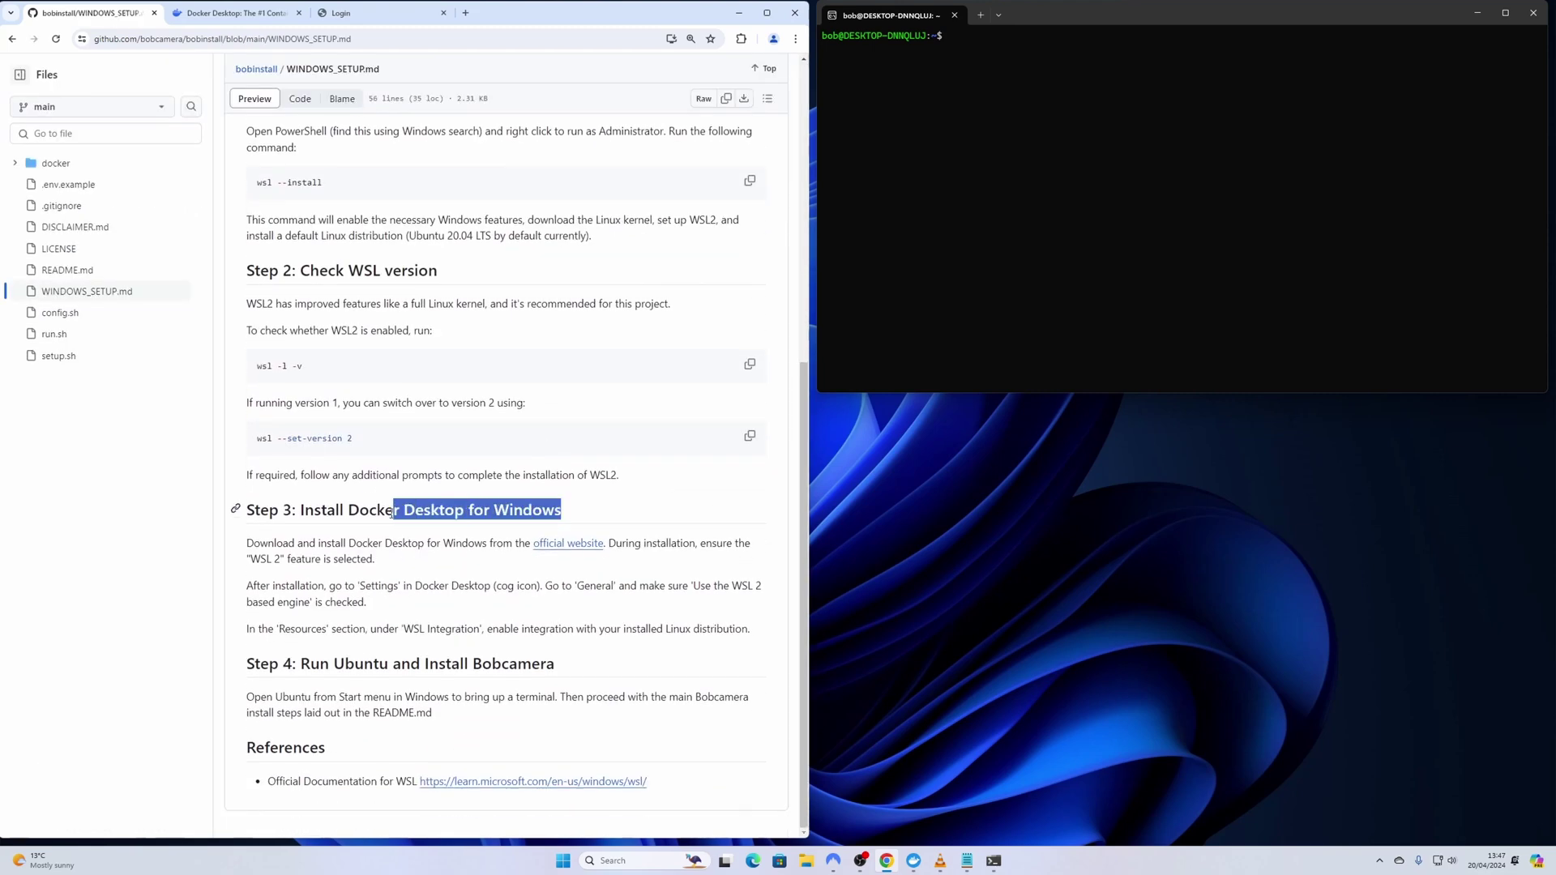
{"action": "left_click", "coordinate": [237, 12]}
{"action": "left_click", "coordinate": [170, 38]}
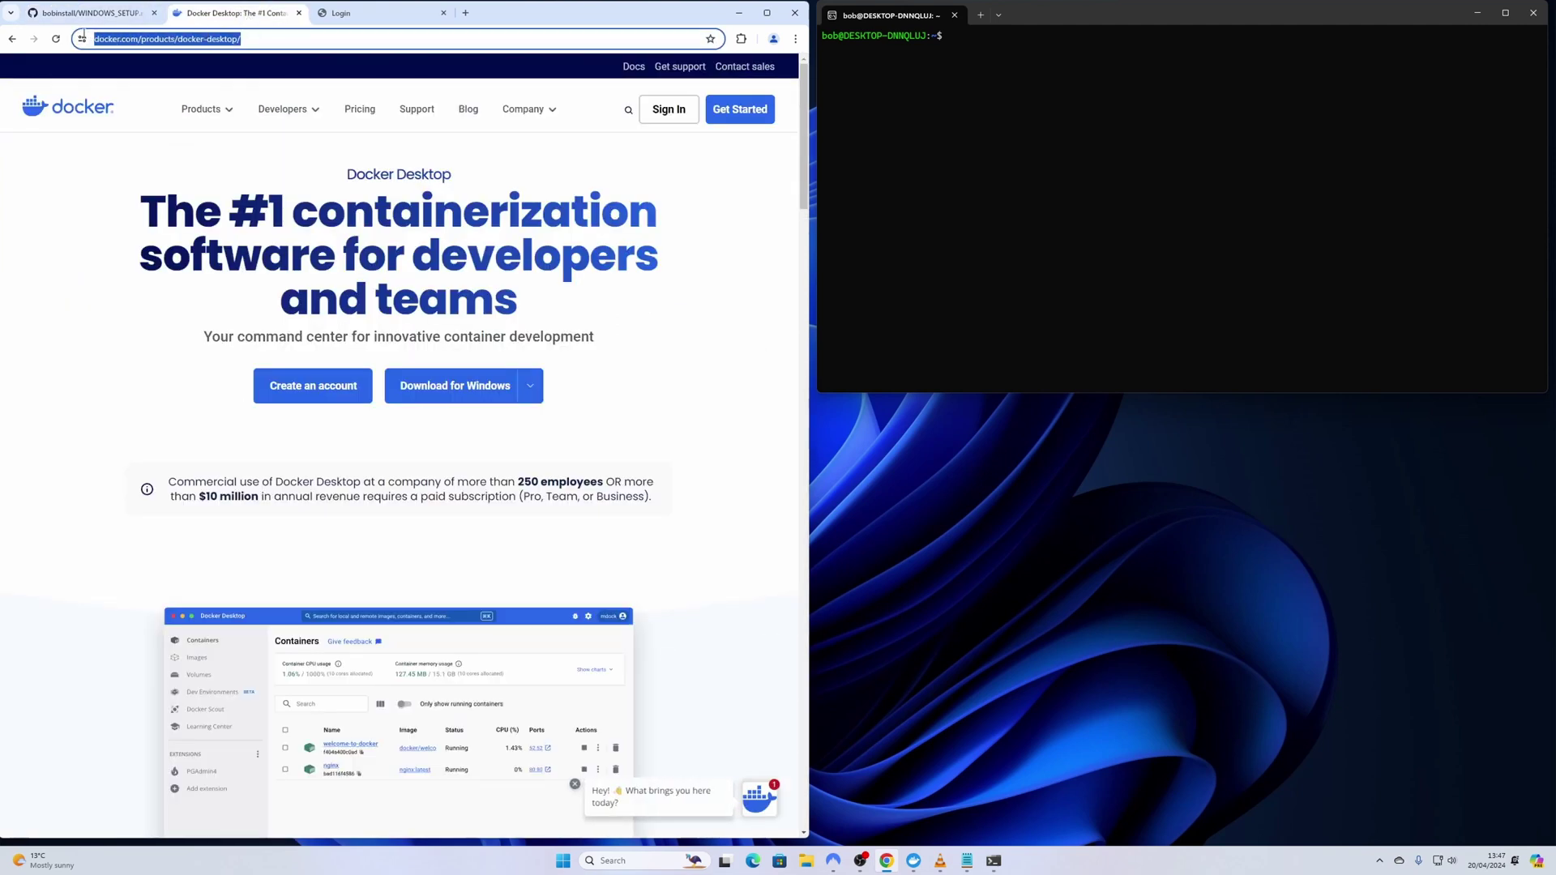
{"action": "mouse_move", "coordinate": [455, 385]}
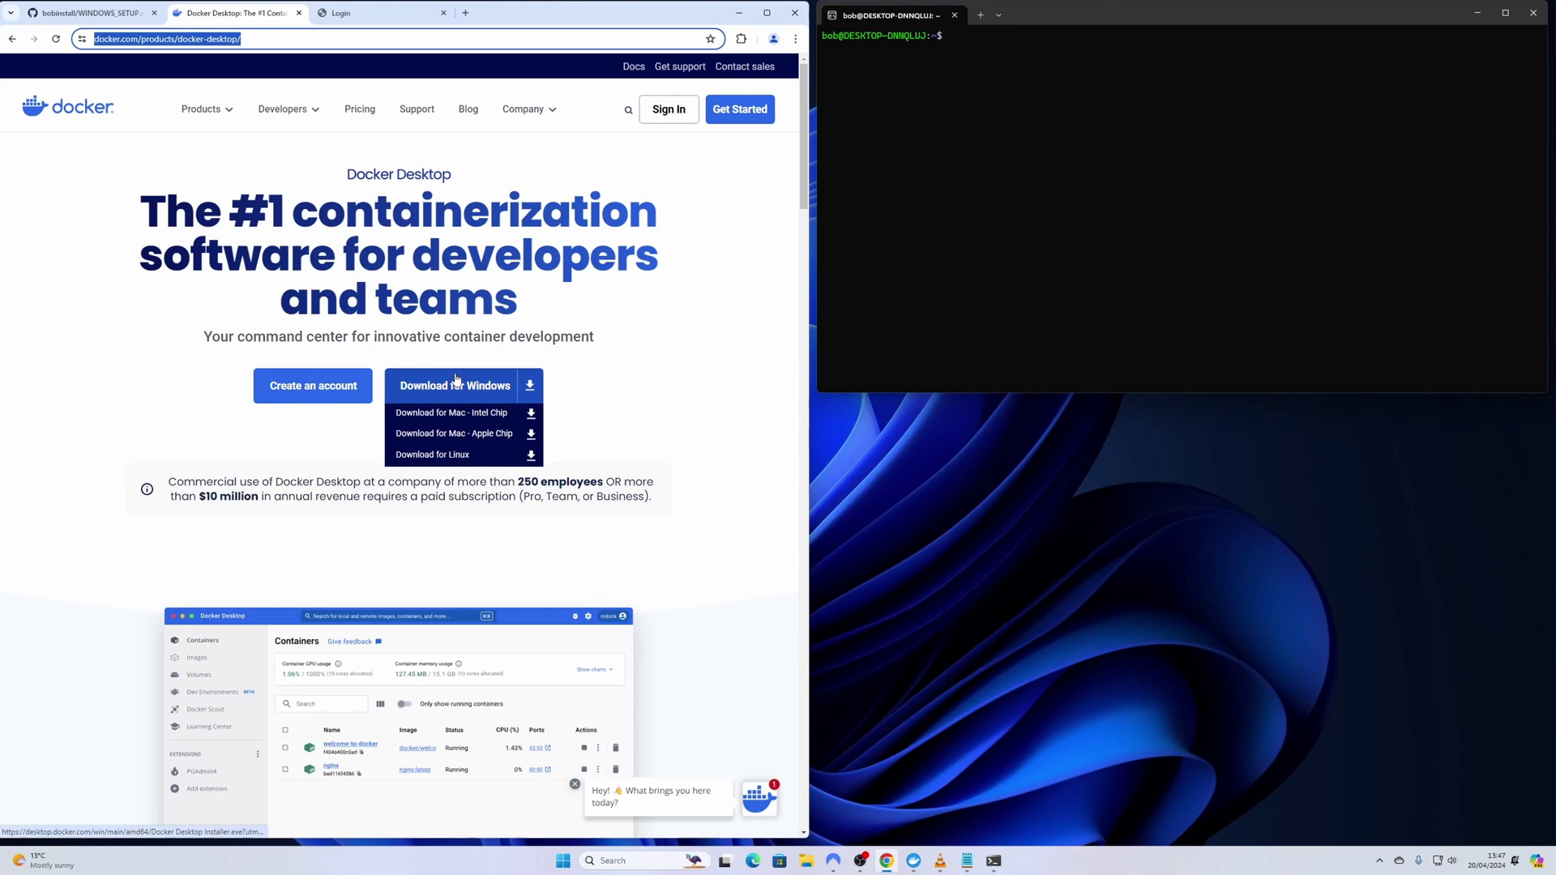
{"action": "left_click", "coordinate": [91, 13]}
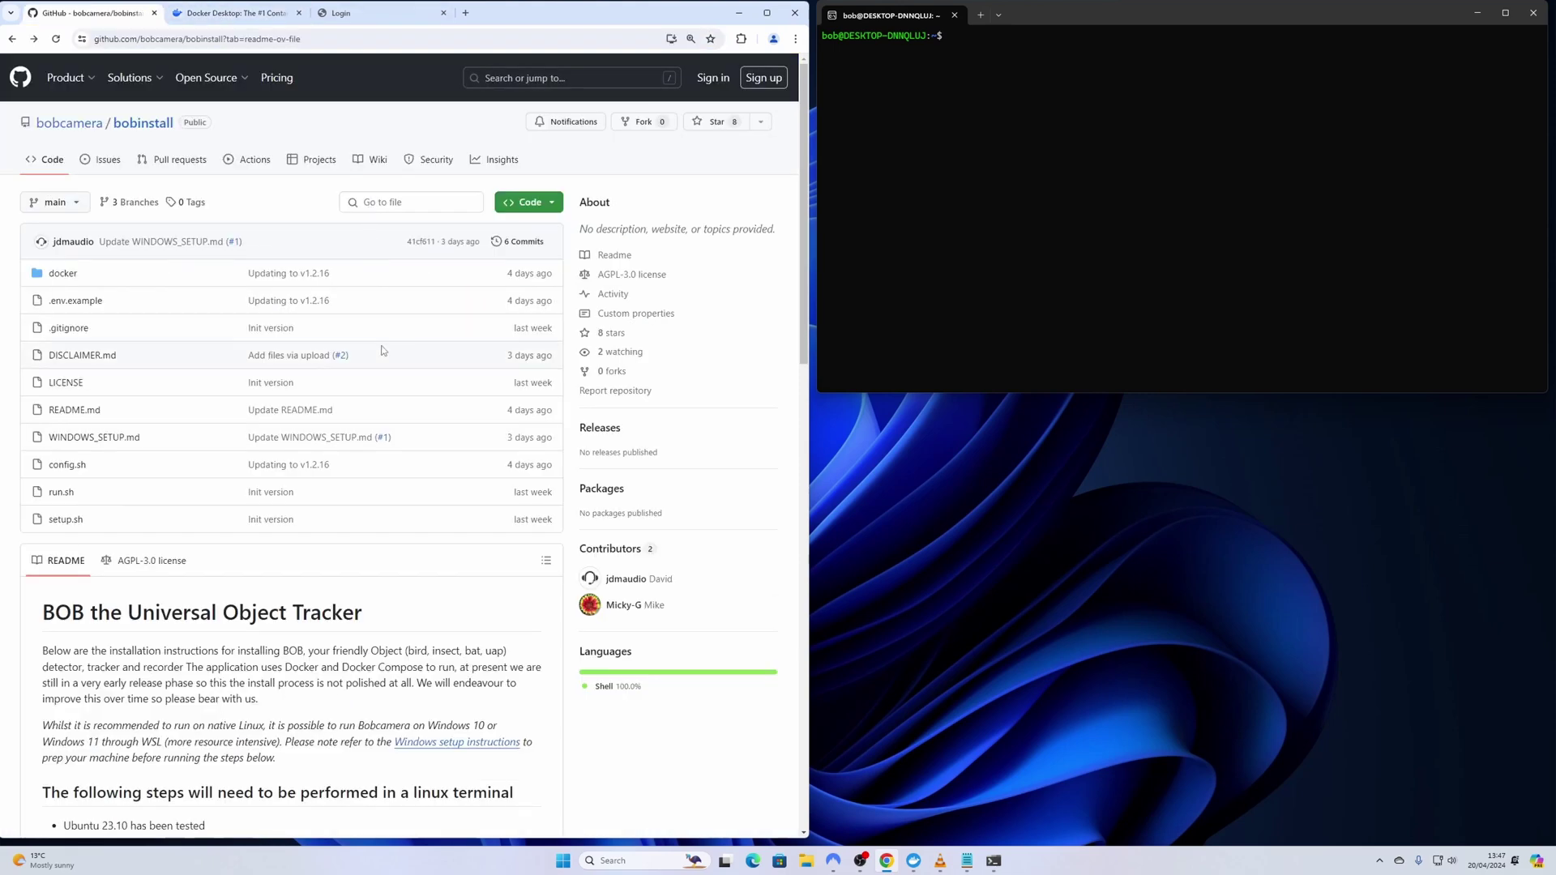
{"action": "scroll", "coordinate": [437, 632], "scroll_direction": "down", "scroll_amount": 5}
{"action": "scroll", "coordinate": [438, 631], "scroll_direction": "down", "scroll_amount": 5}
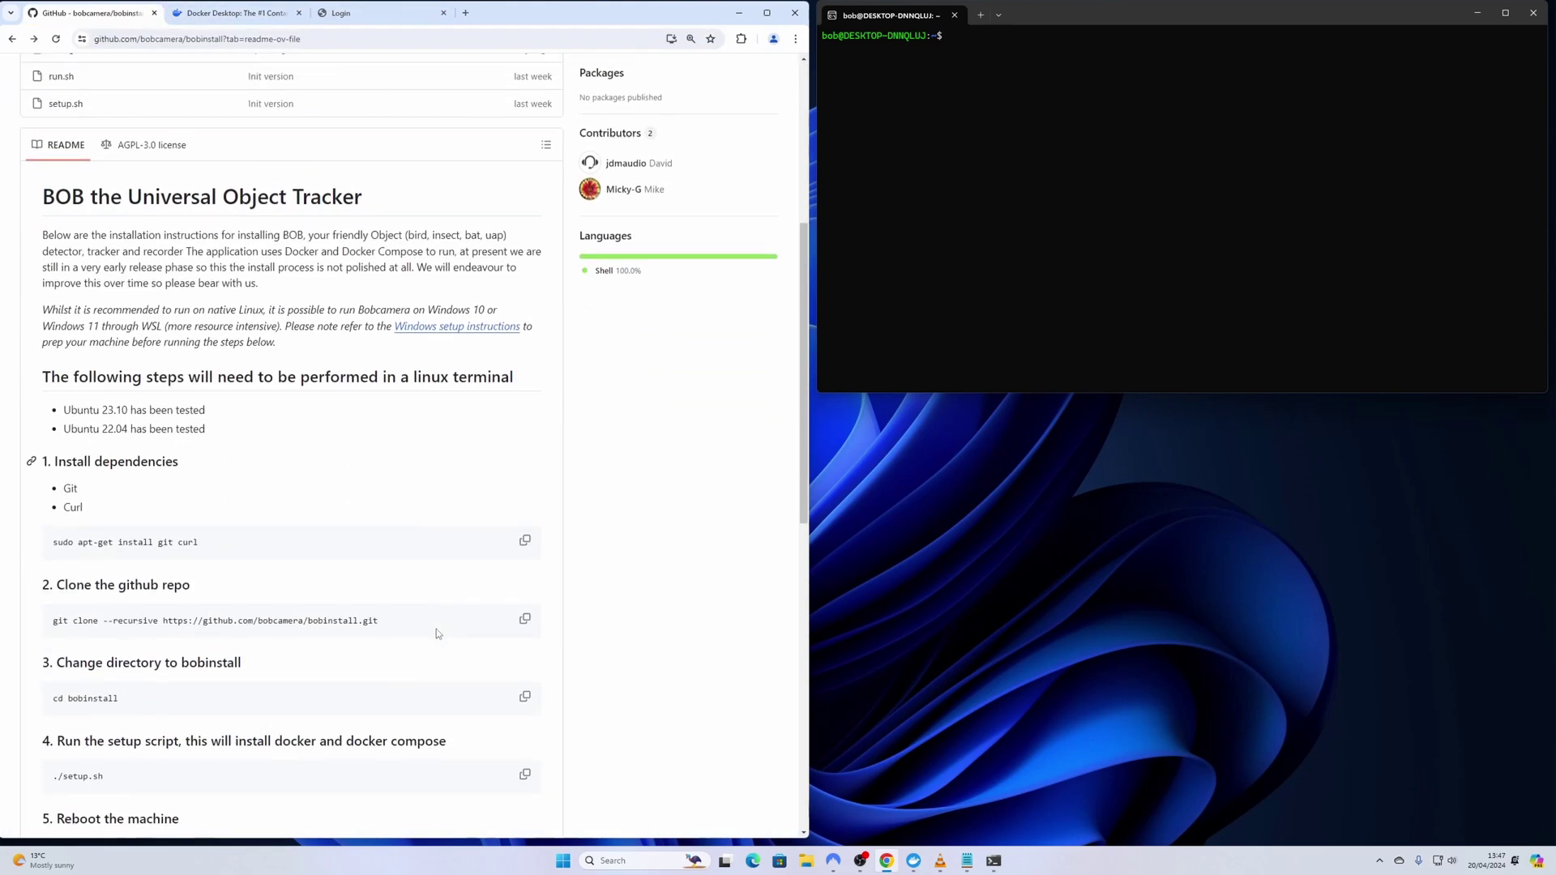
{"action": "scroll", "coordinate": [461, 486], "scroll_direction": "down", "scroll_amount": 3}
Install git and curl with the README's apt-get command, entering the password
{"action": "left_click", "coordinate": [523, 350]}
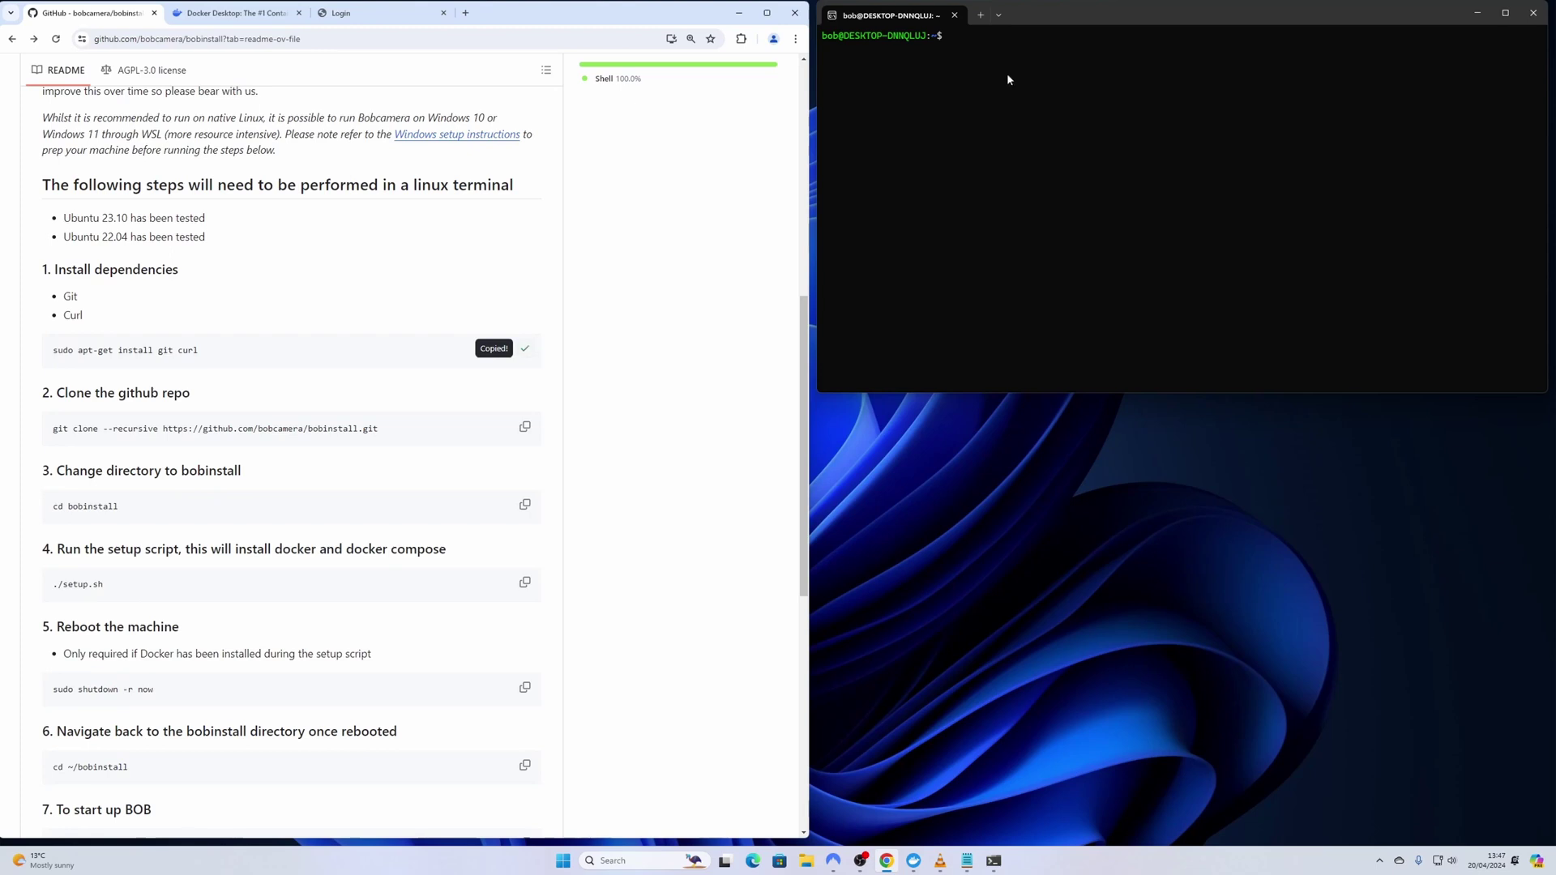
{"action": "right_click", "coordinate": [962, 41]}
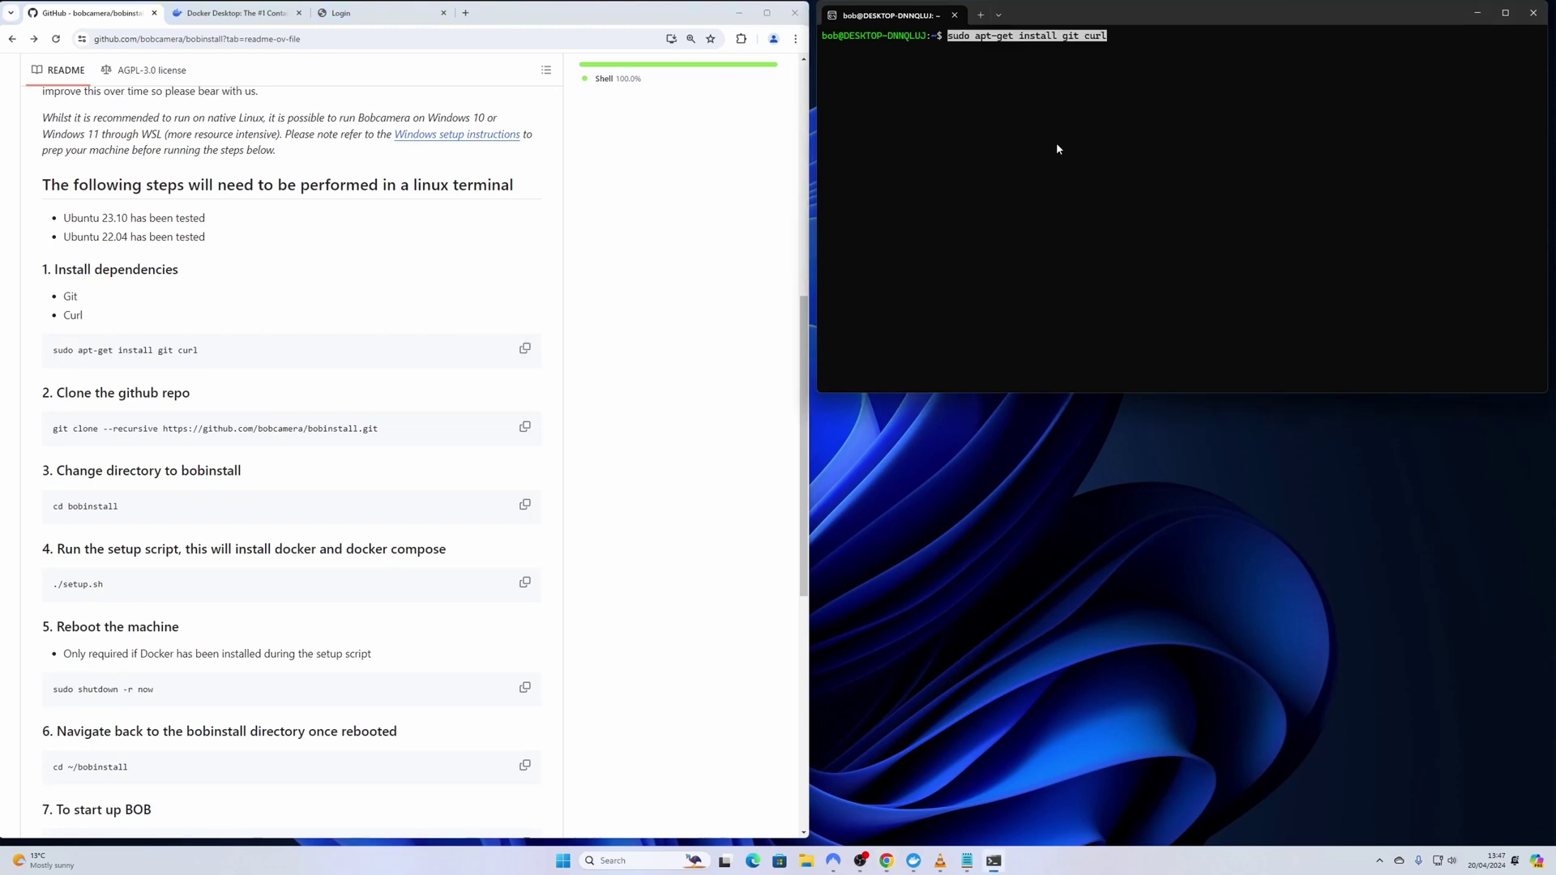
{"action": "key", "text": "Return"}
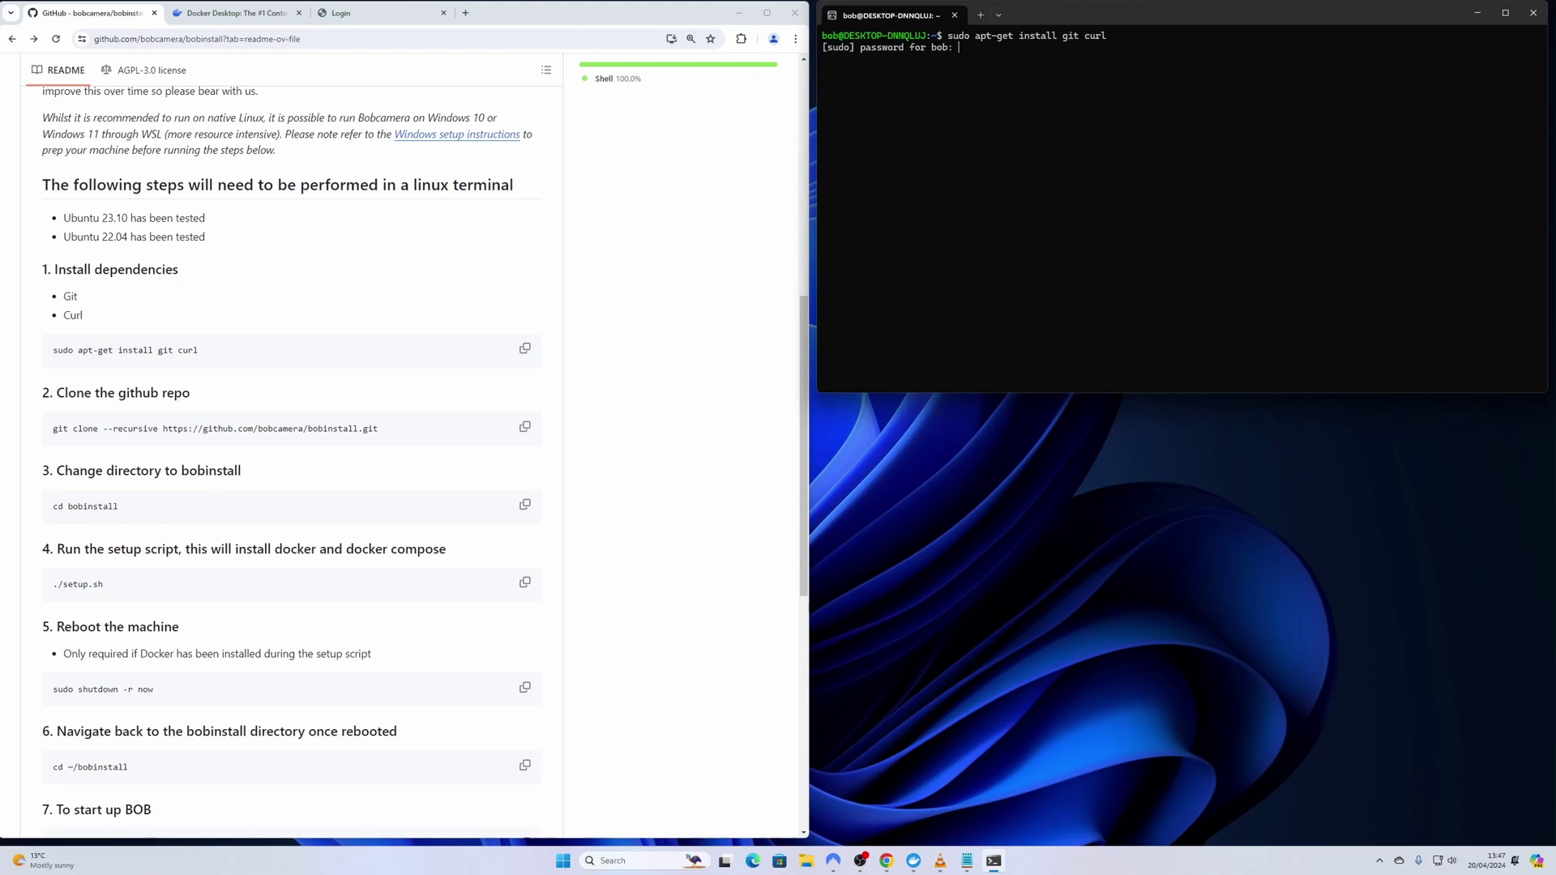
{"action": "key", "text": "Return"}
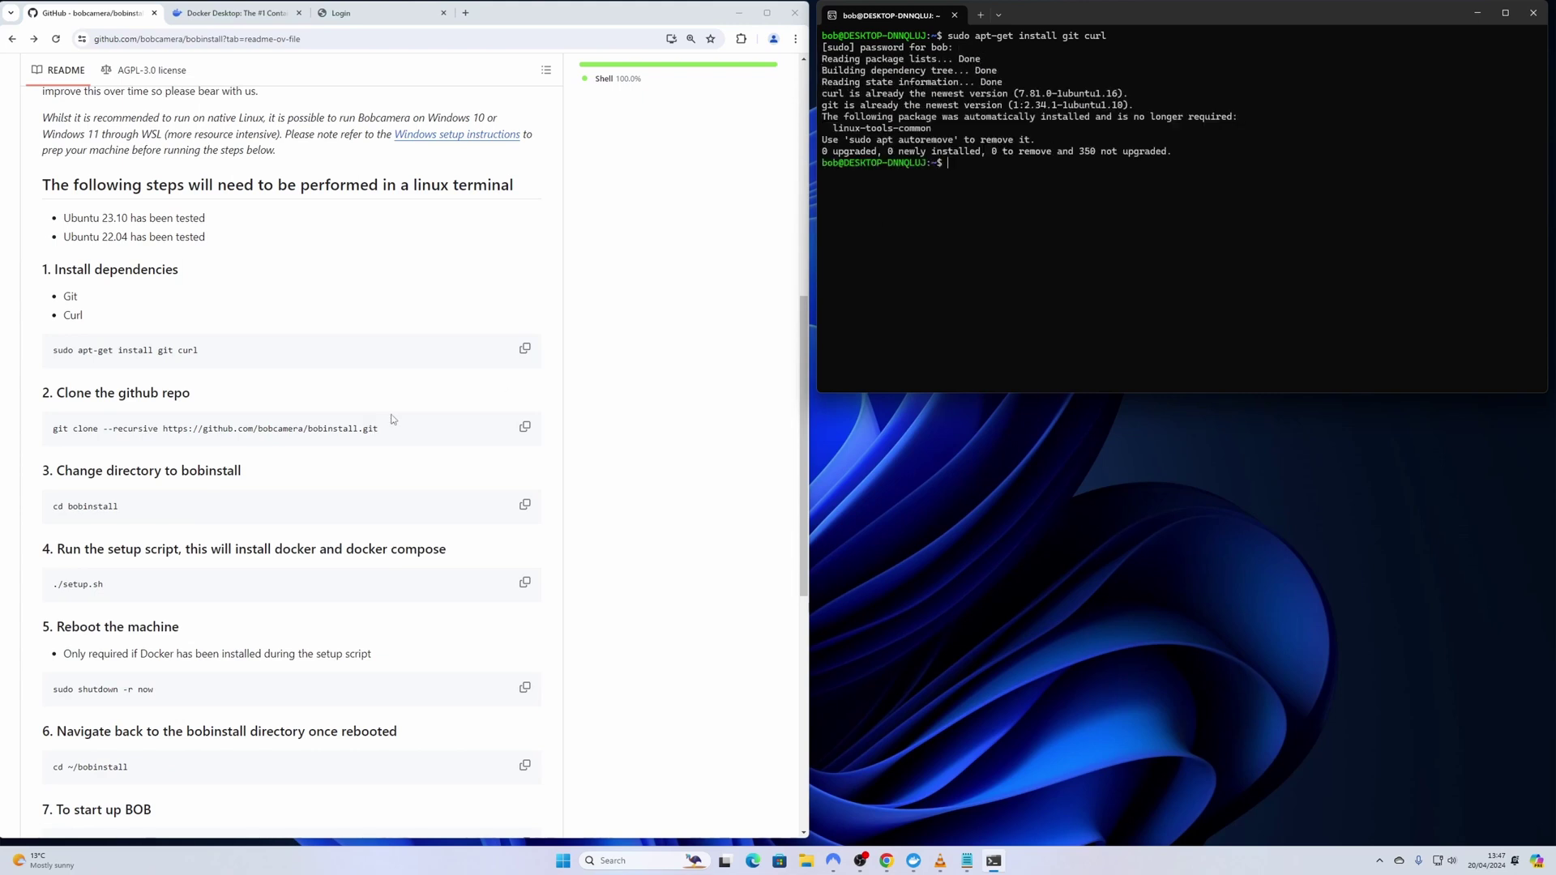
Clone bobinstall, change into its folder, and paste the ./setup.sh command
{"action": "left_click", "coordinate": [526, 427]}
{"action": "right_click", "coordinate": [973, 202]}
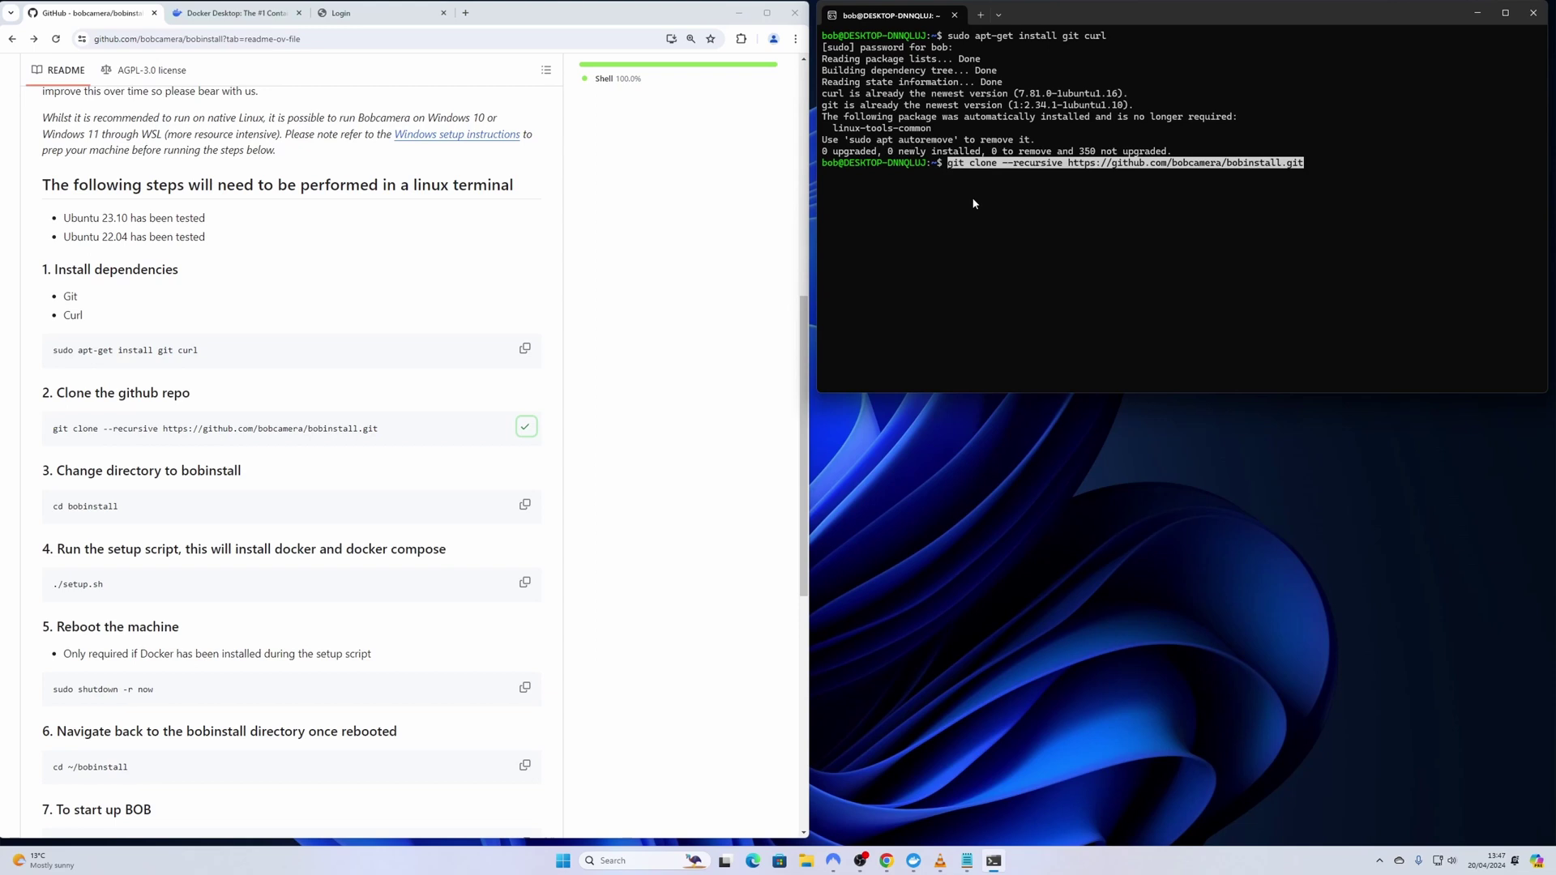
{"action": "key", "text": "Return"}
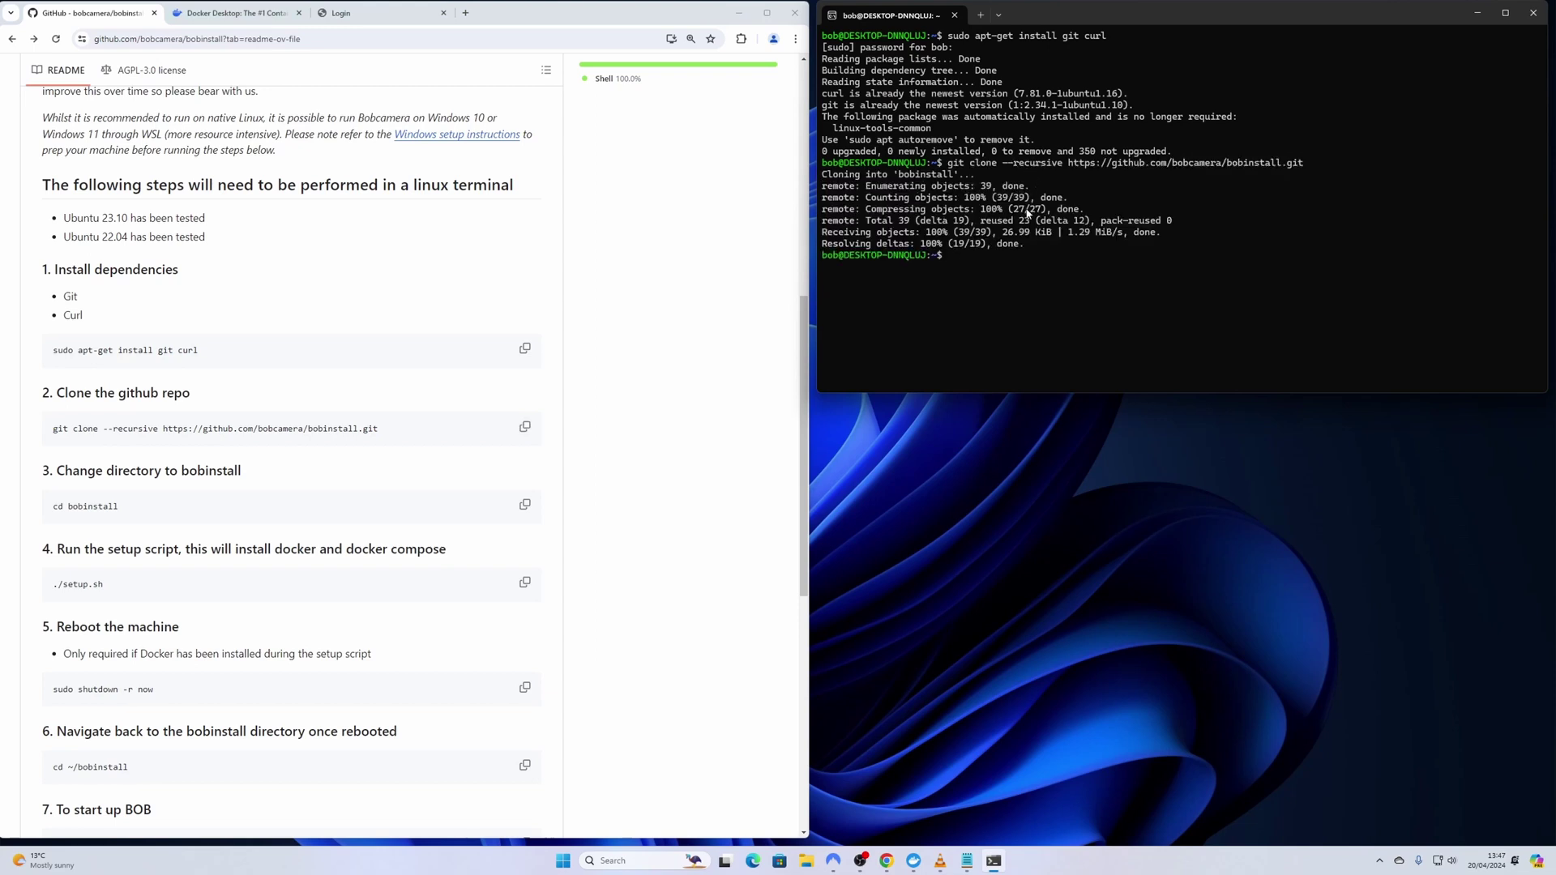
{"action": "left_click", "coordinate": [525, 504]}
{"action": "key", "text": "Return"}
{"action": "scroll", "coordinate": [523, 568], "scroll_direction": "down", "scroll_amount": 1}
{"action": "left_click", "coordinate": [525, 521]}
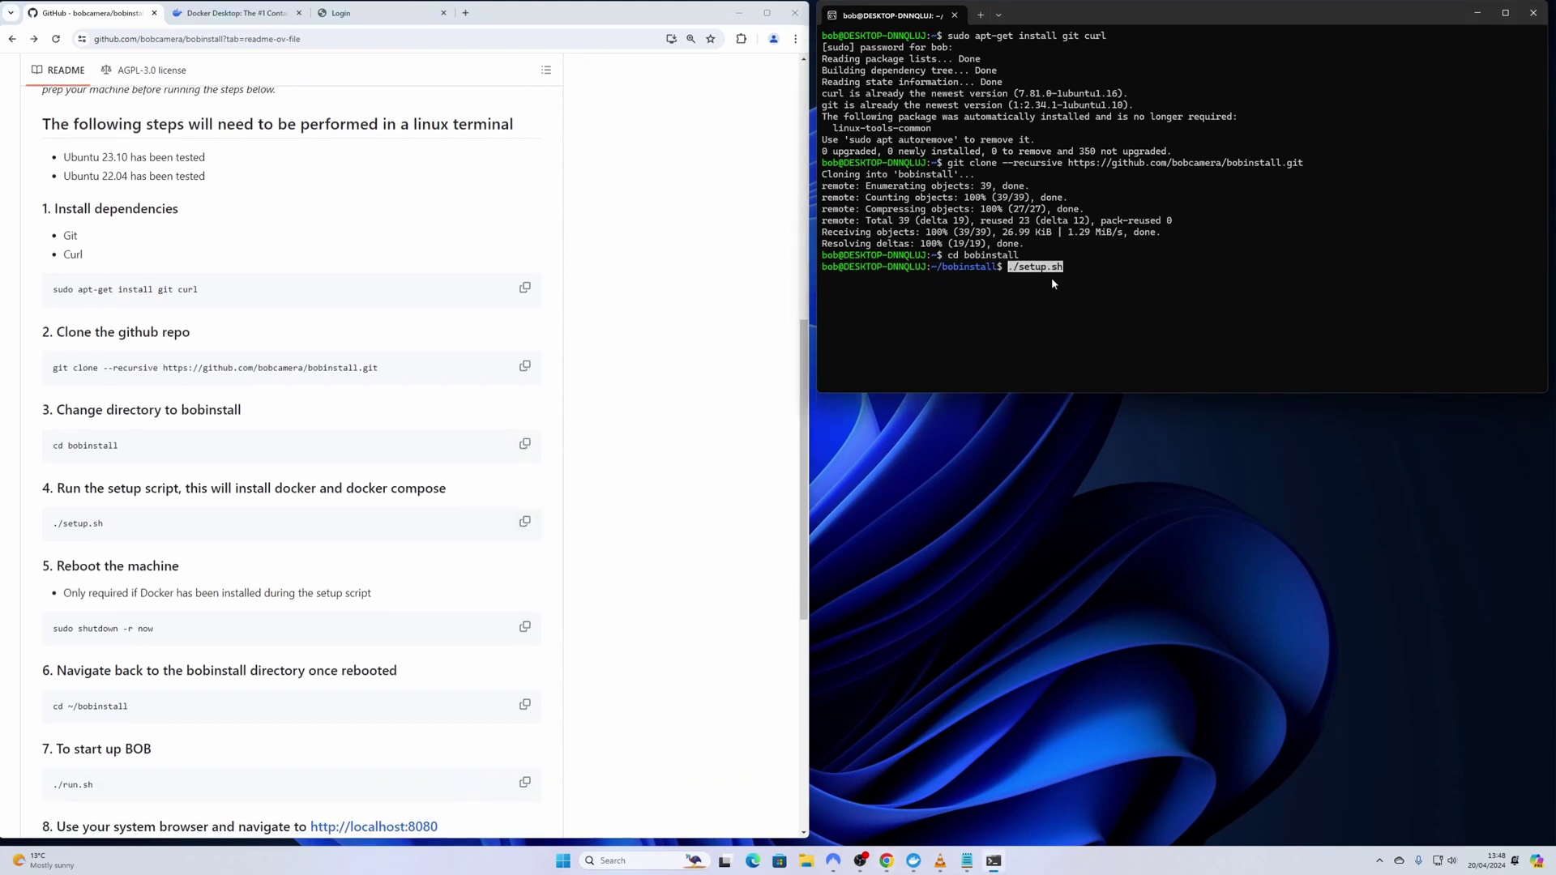
Run ./setup.sh and set the wizard's Source type to rtsp
{"action": "key", "text": "Return"}
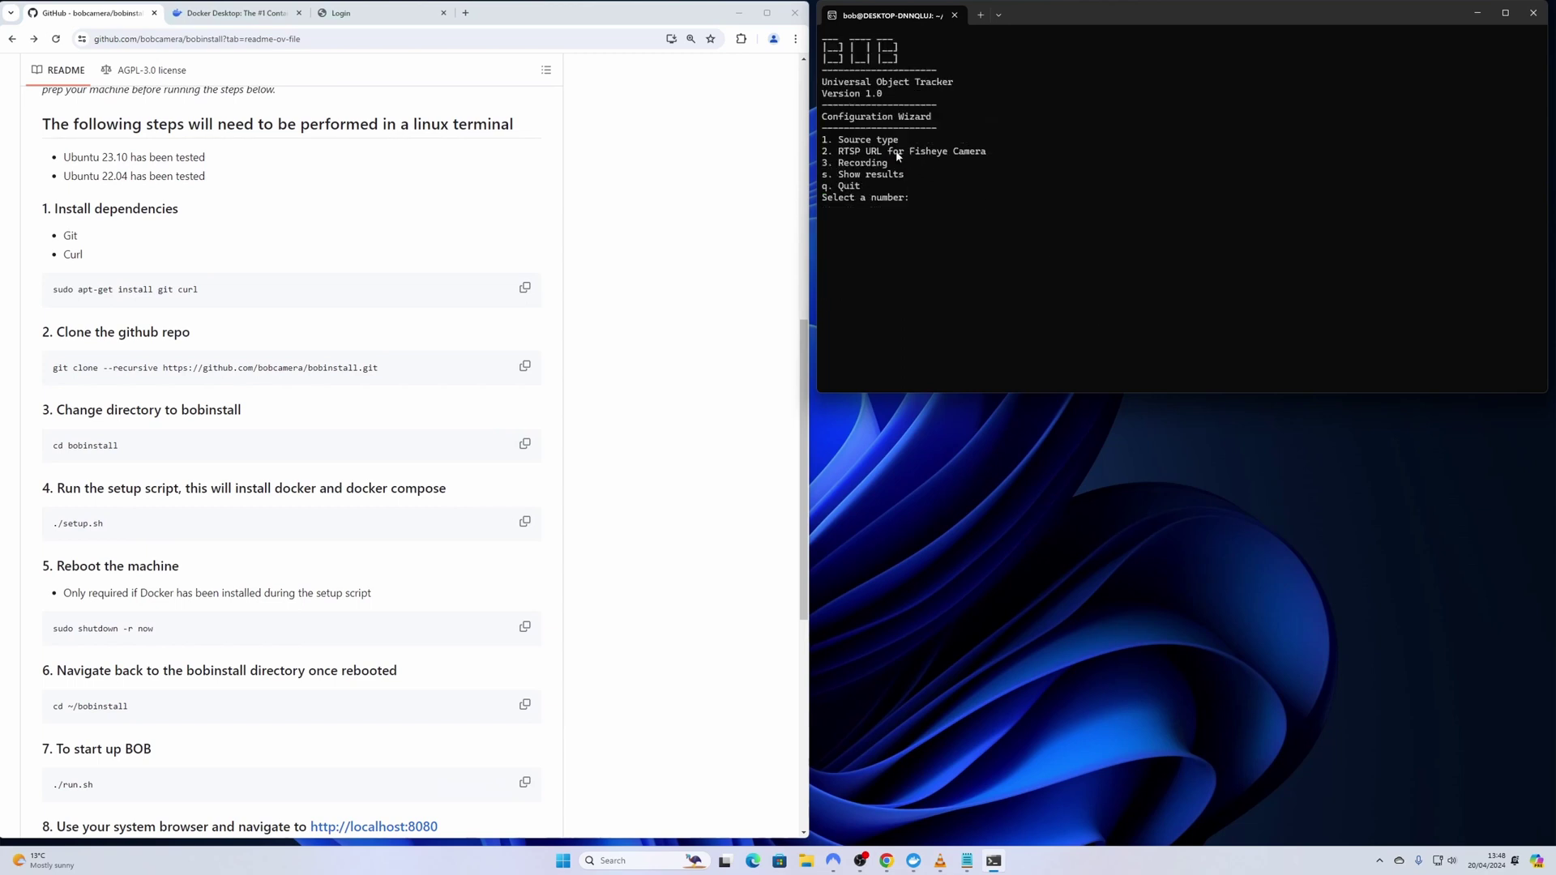
{"action": "left_click_drag", "start_coordinate": [914, 140], "coordinate": [822, 141]}
{"action": "type", "text": "1"}
{"action": "key", "text": "Return"}
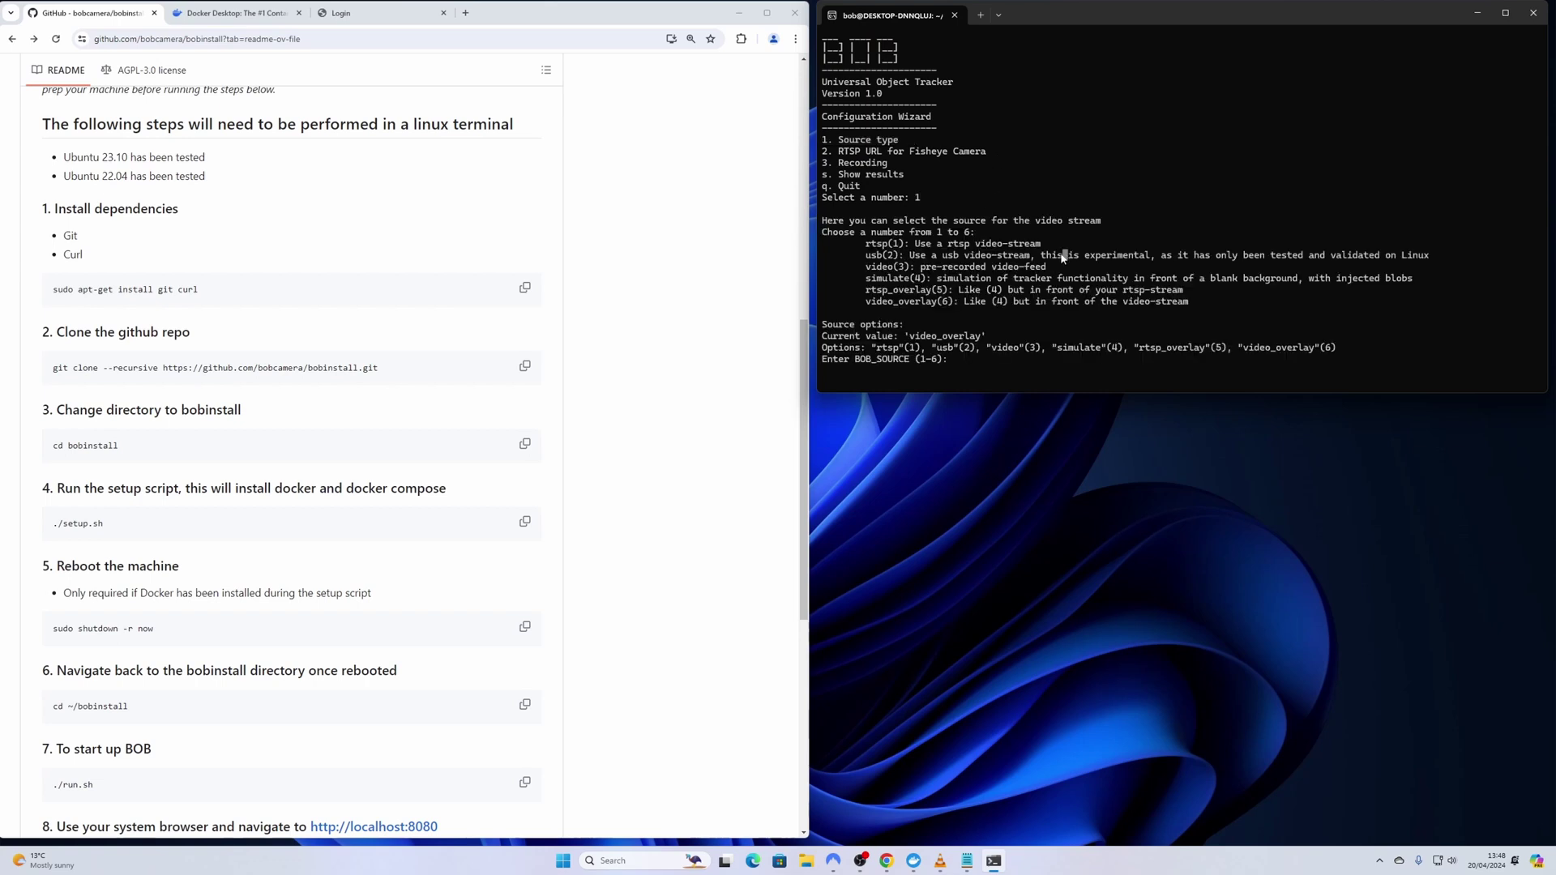
{"action": "left_click_drag", "start_coordinate": [1065, 257], "coordinate": [837, 250]}
{"action": "left_click", "coordinate": [985, 363]}
{"action": "type", "text": "1"}
{"action": "key", "text": "Return"}
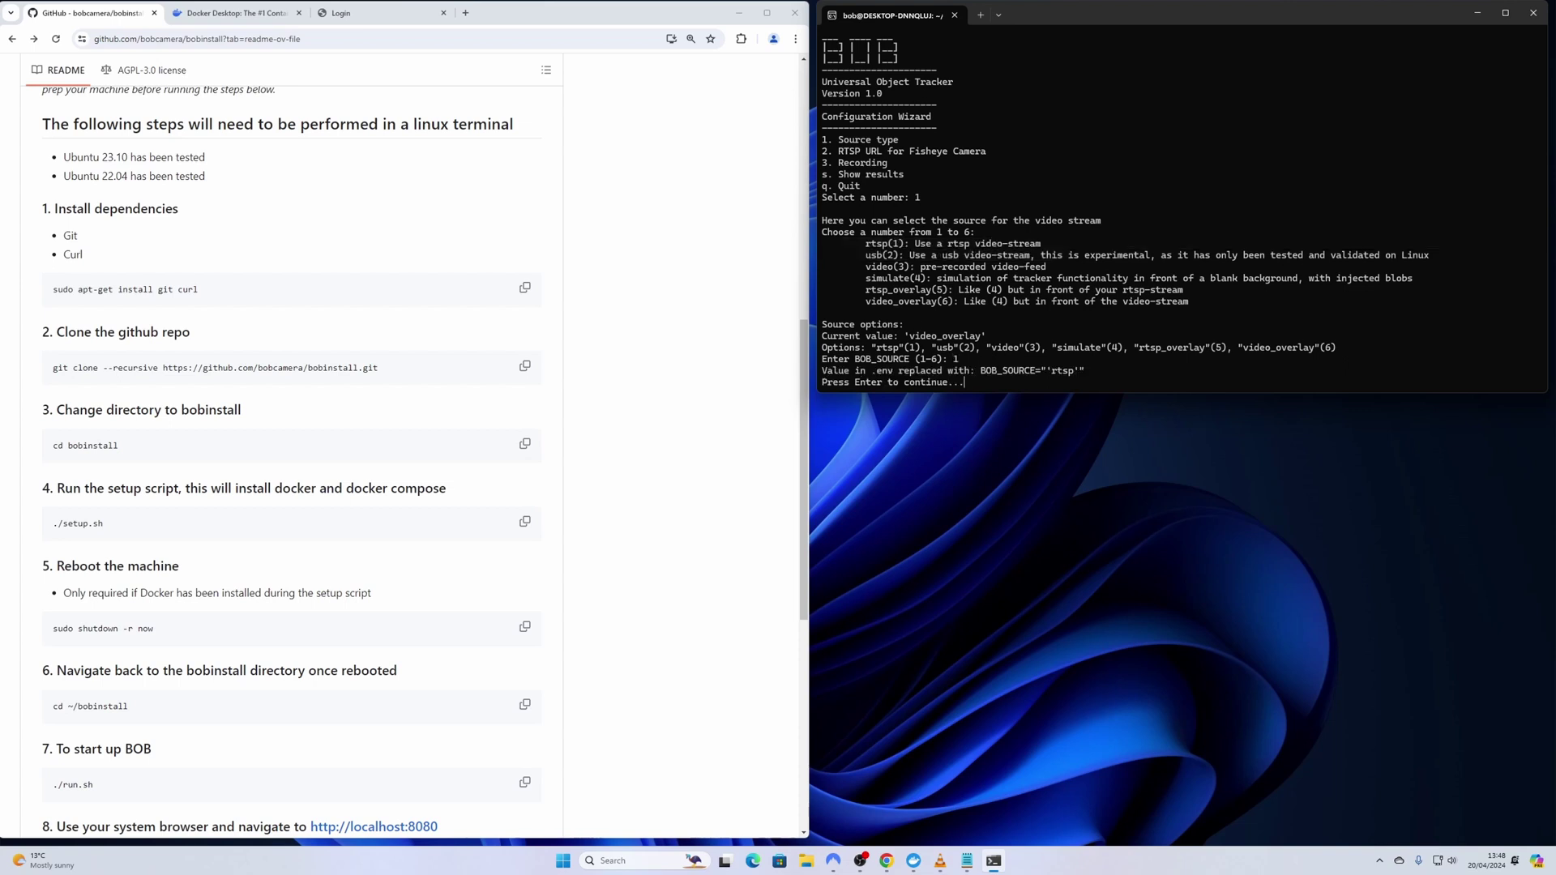
Return to the wizard menu, noting the RTSP URL for Fisheye Camera option
{"action": "key", "text": "Return"}
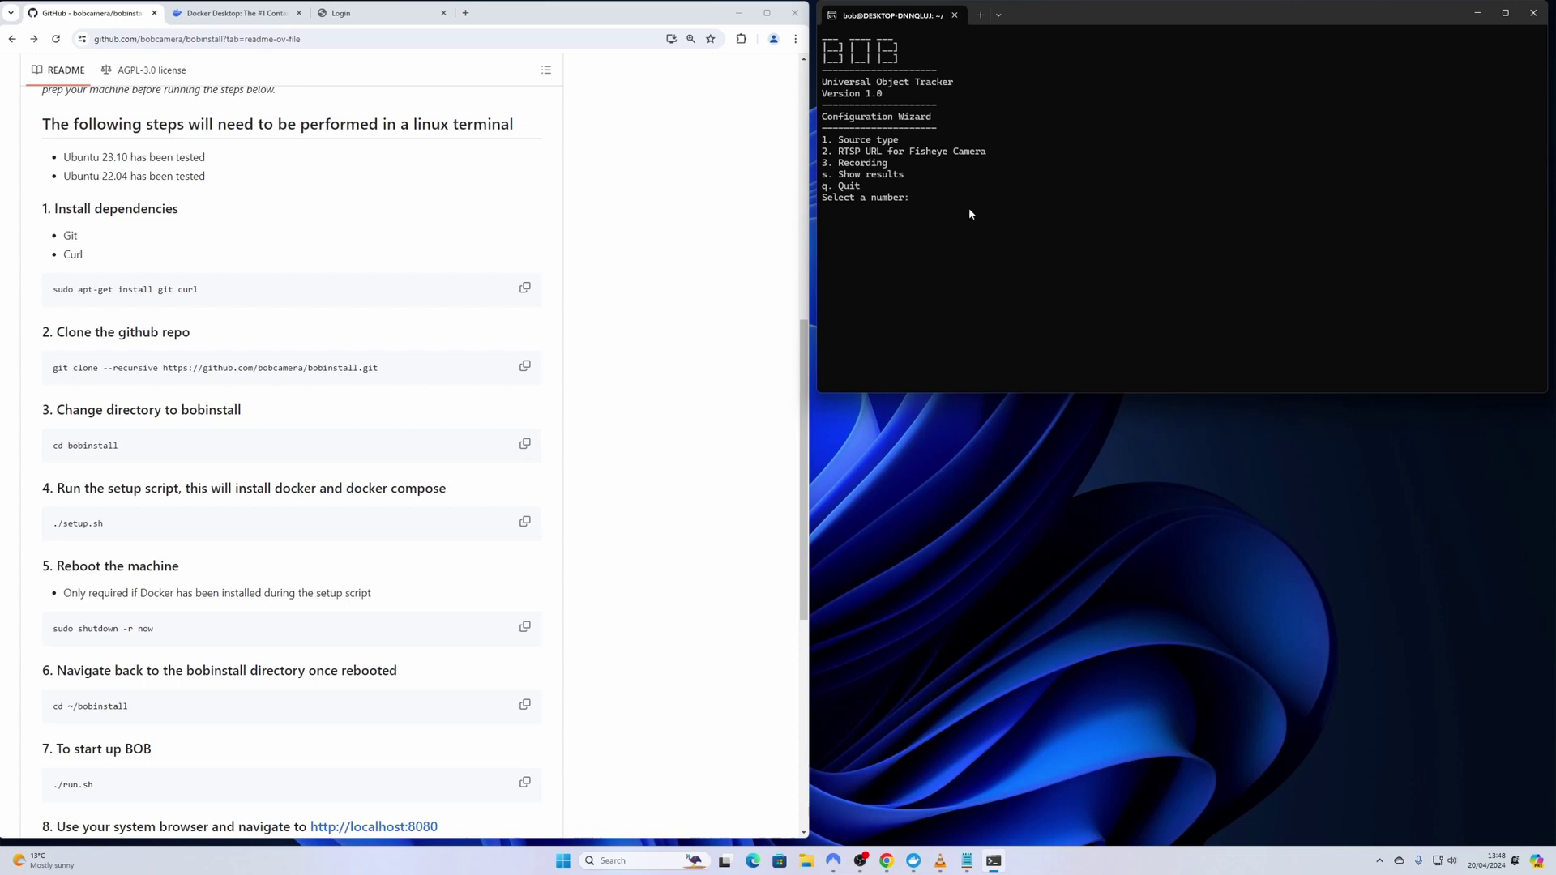
{"action": "left_click_drag", "start_coordinate": [838, 153], "coordinate": [1010, 156]}
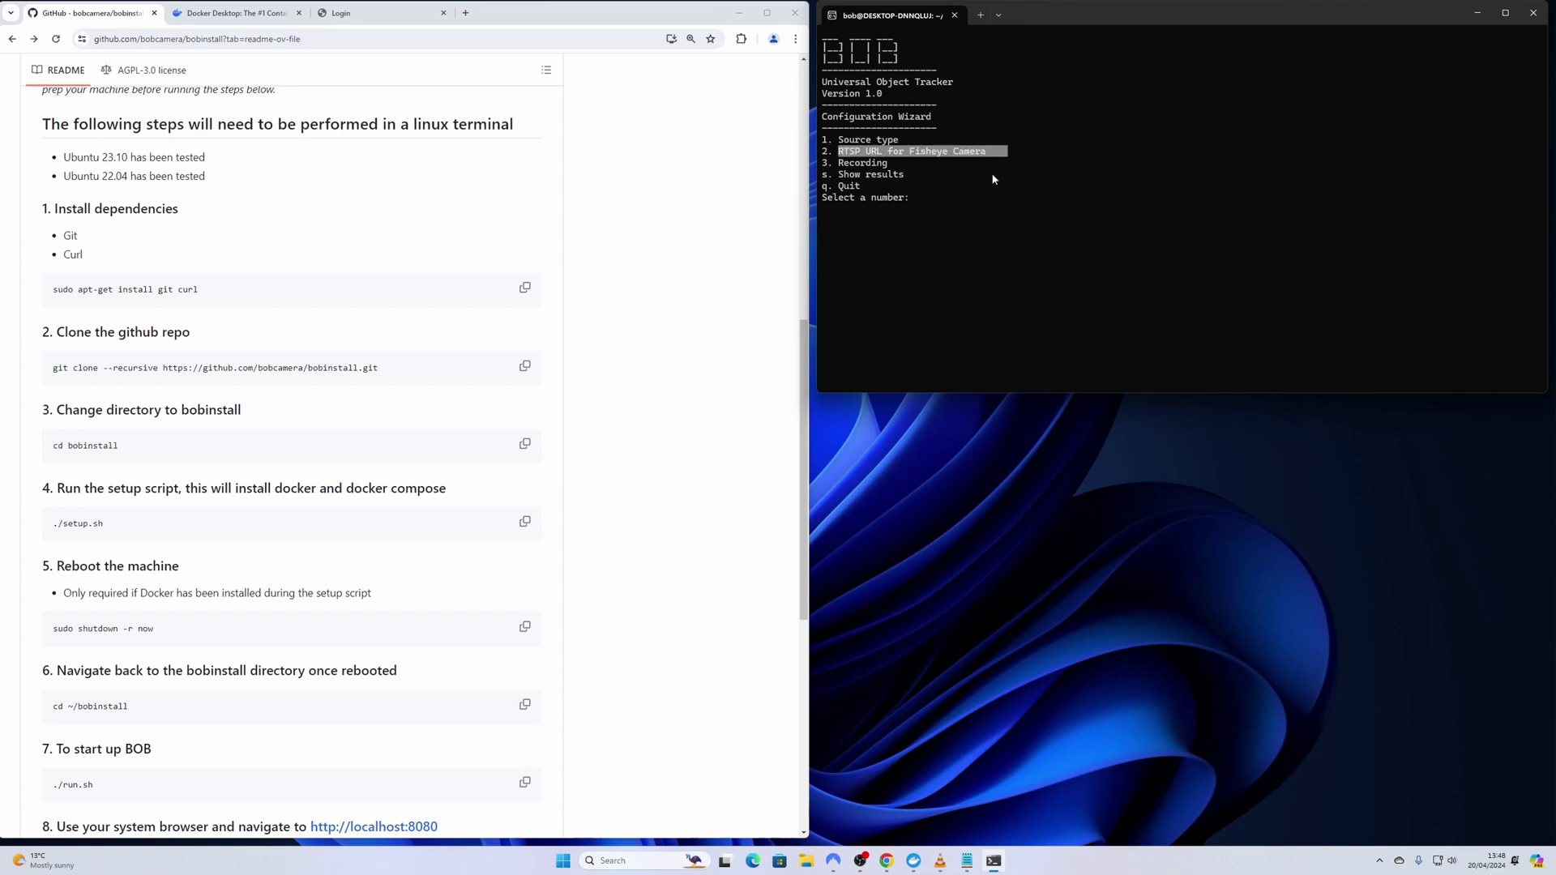
{"action": "left_click", "coordinate": [992, 179]}
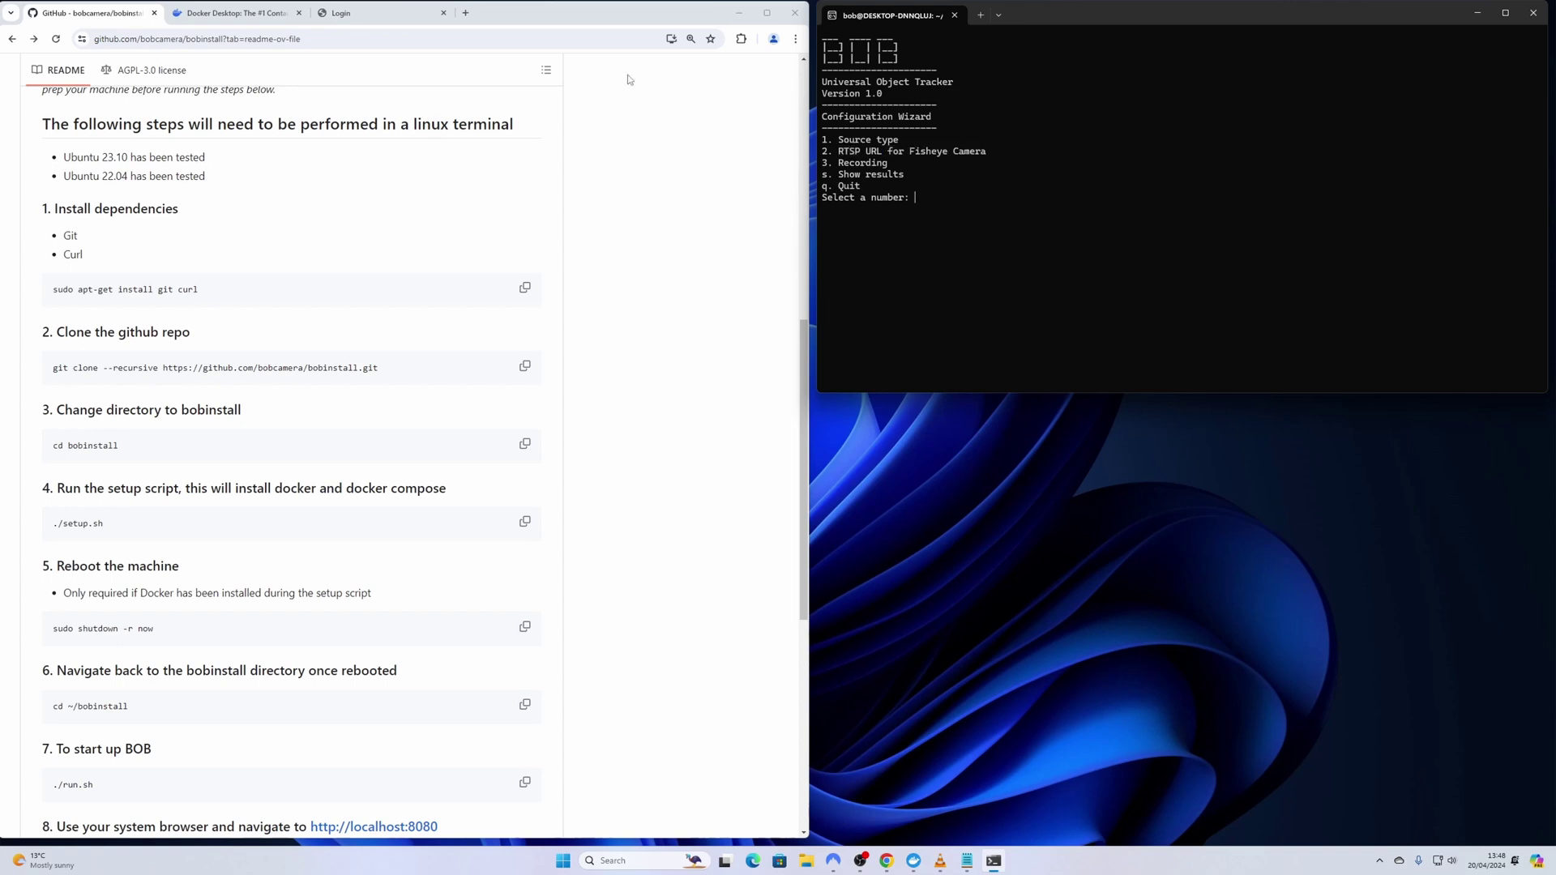
Log in to the Dahua camera with the saved admin credentials
{"action": "left_click", "coordinate": [361, 16]}
{"action": "left_click", "coordinate": [420, 427]}
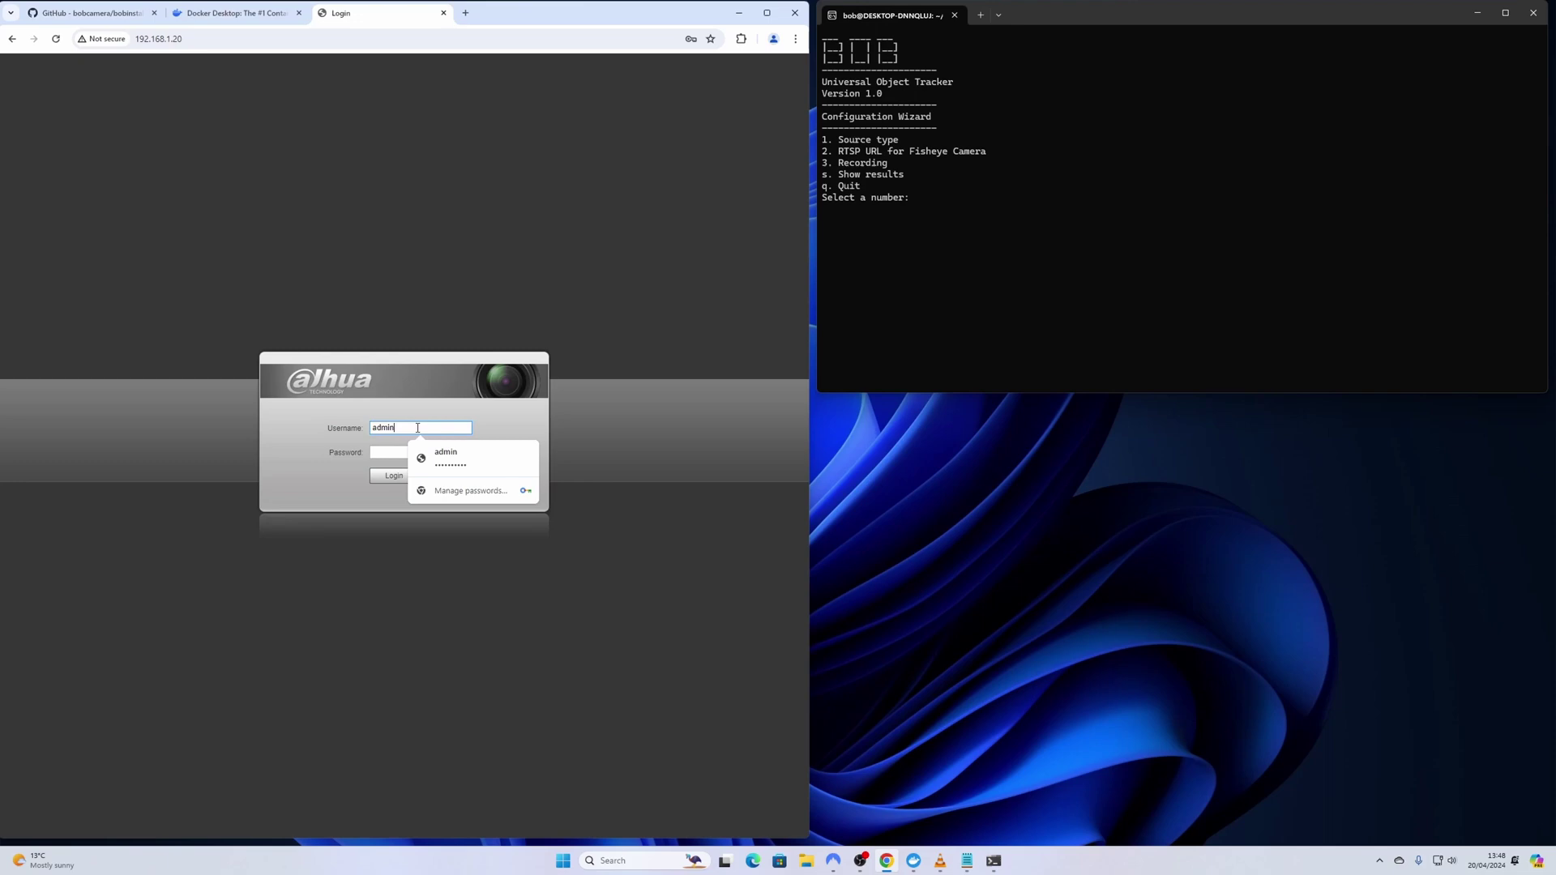
{"action": "left_click", "coordinate": [447, 456]}
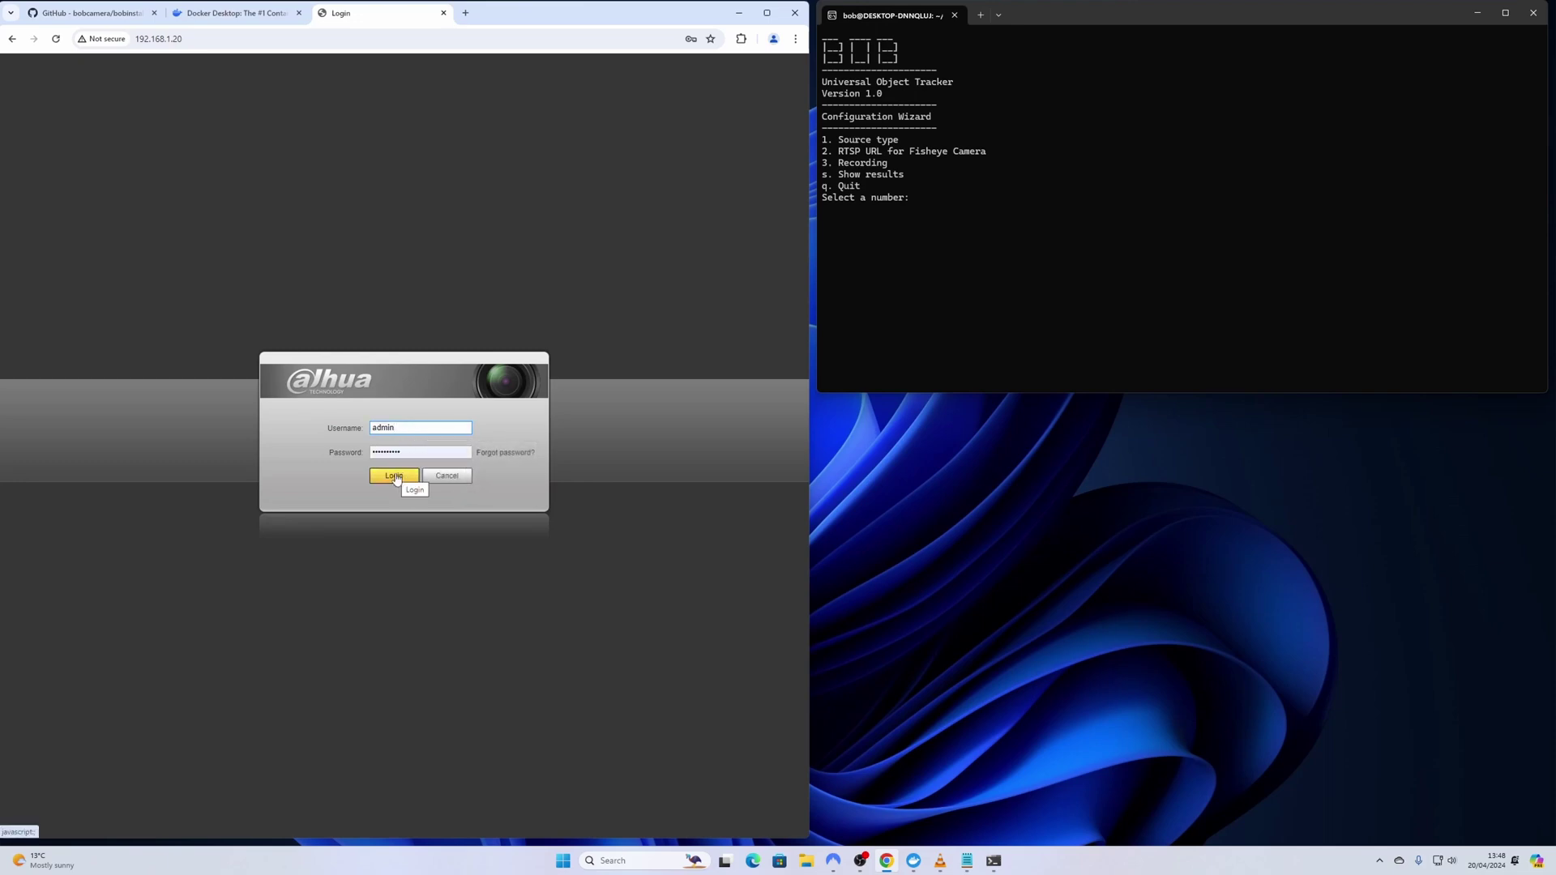
{"action": "left_click", "coordinate": [395, 478]}
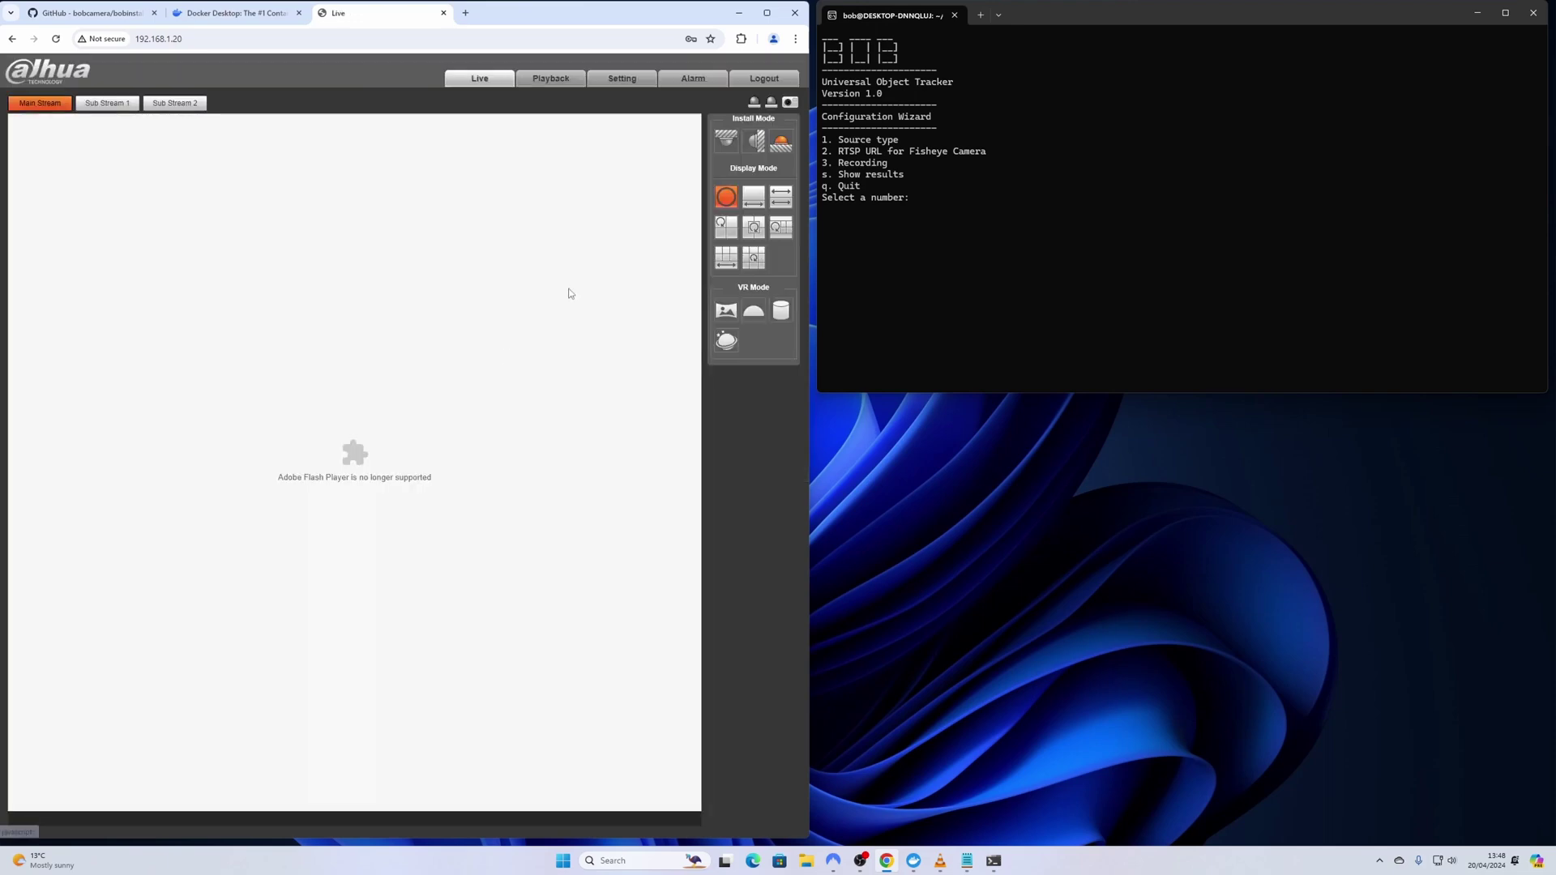
Add an admin-group user named bob under Setting > System > Account
{"action": "left_click", "coordinate": [622, 78]}
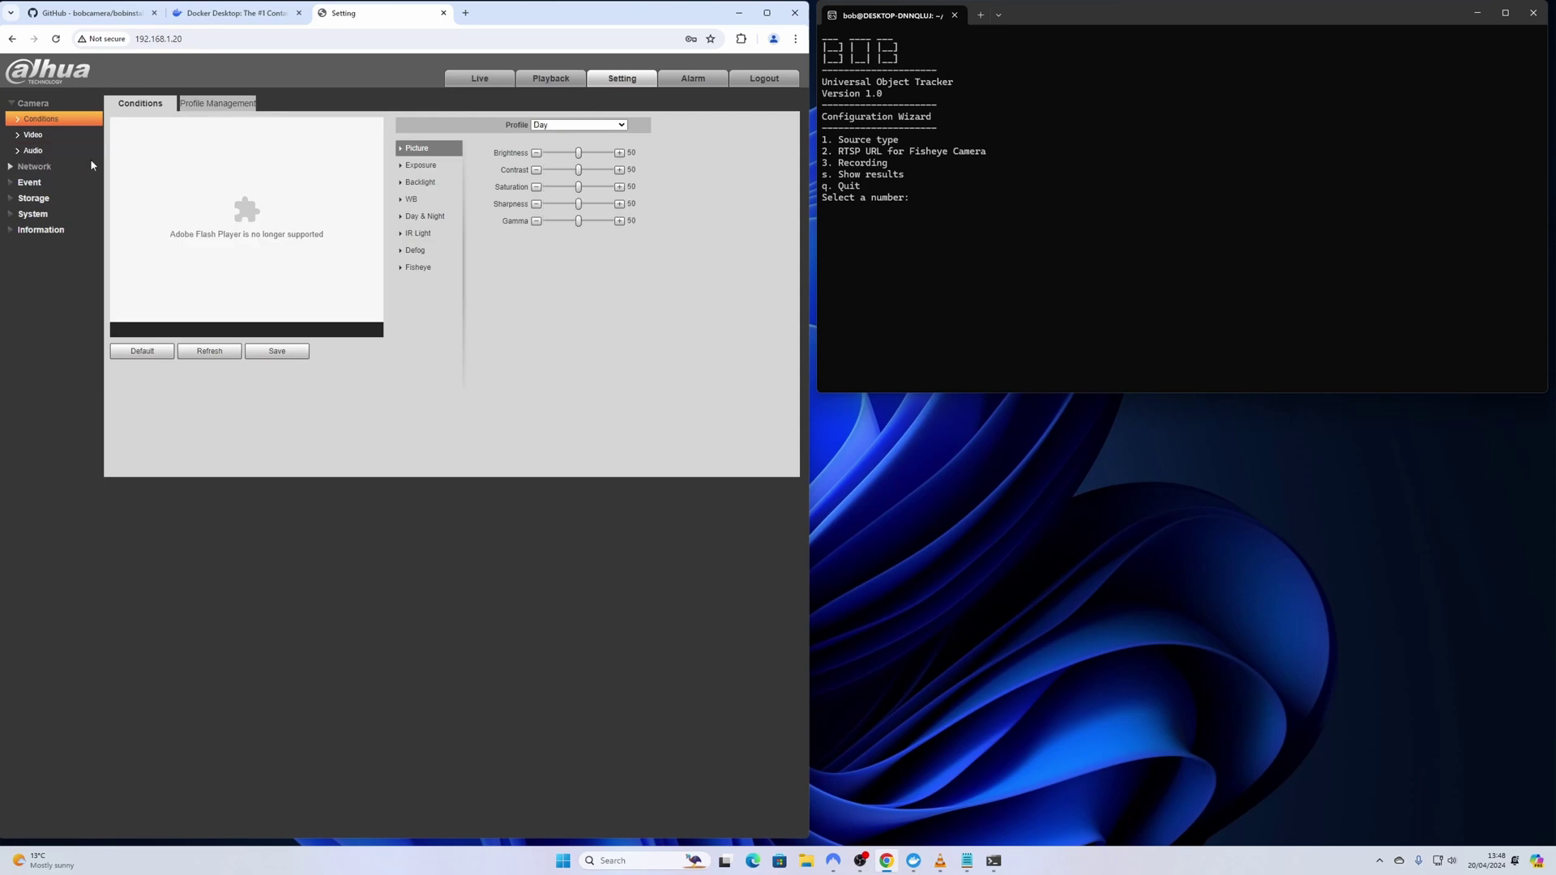
{"action": "left_click", "coordinate": [32, 213]}
{"action": "left_click", "coordinate": [38, 197]}
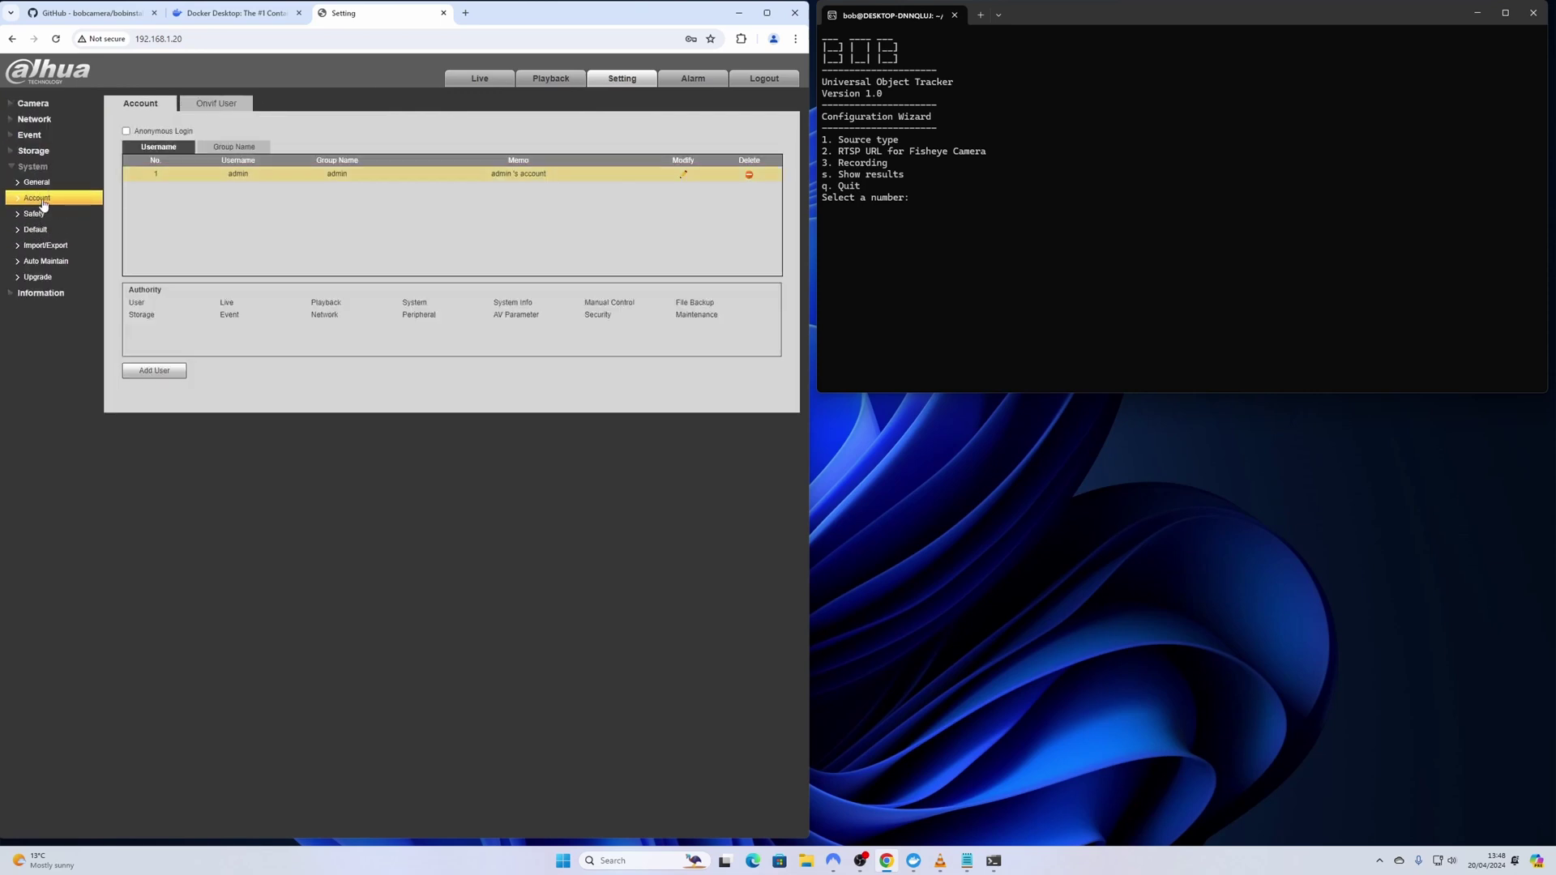
{"action": "left_click", "coordinate": [156, 372]}
{"action": "left_click", "coordinate": [385, 351]}
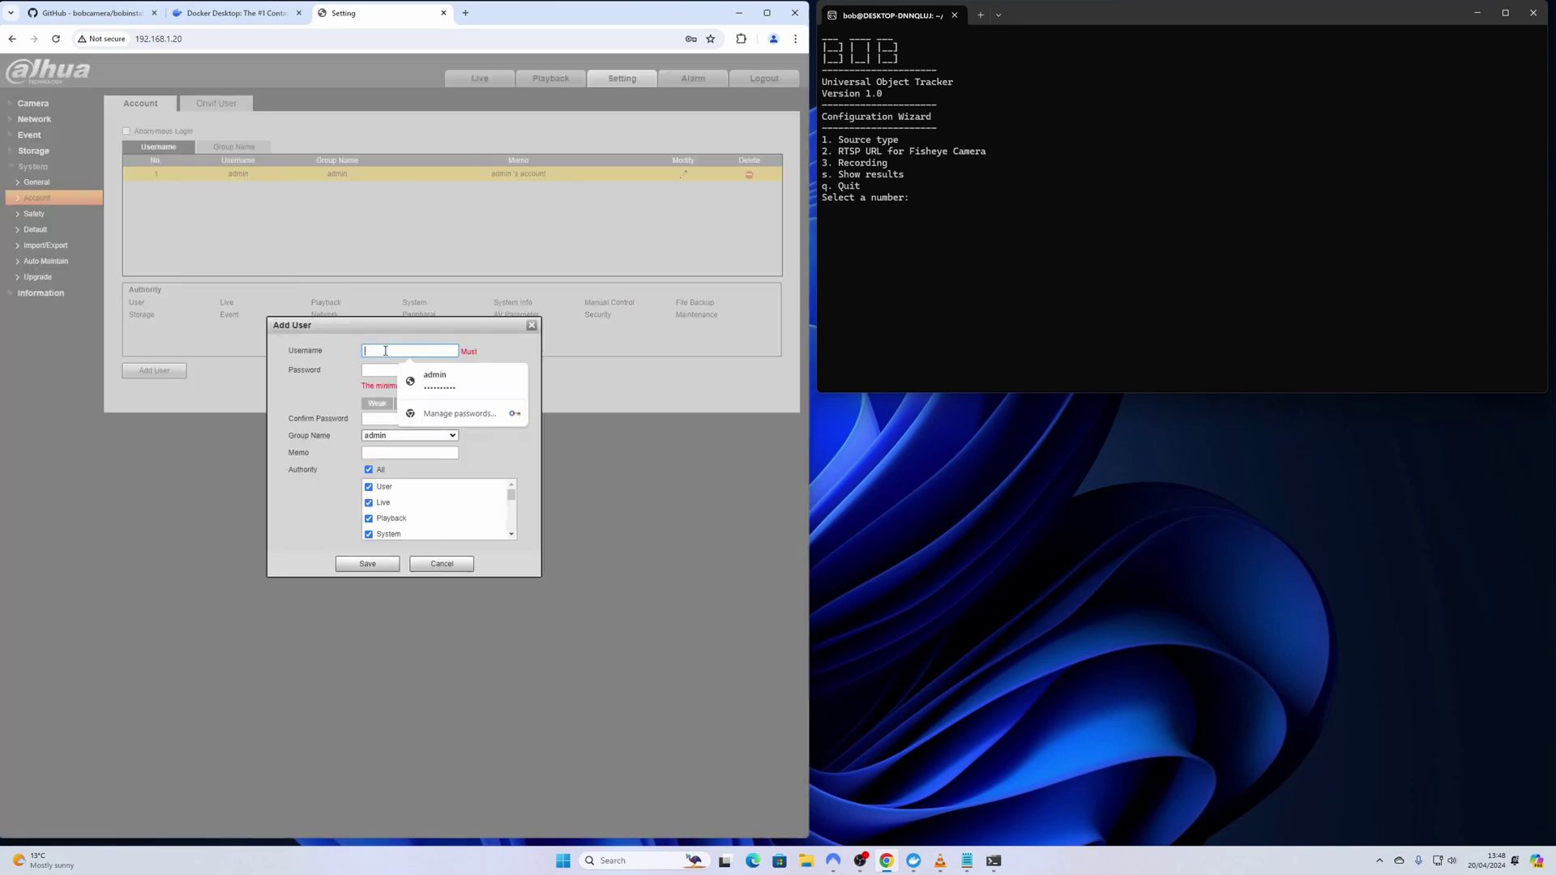
{"action": "type", "text": "bob"}
{"action": "key", "text": "Tab"}
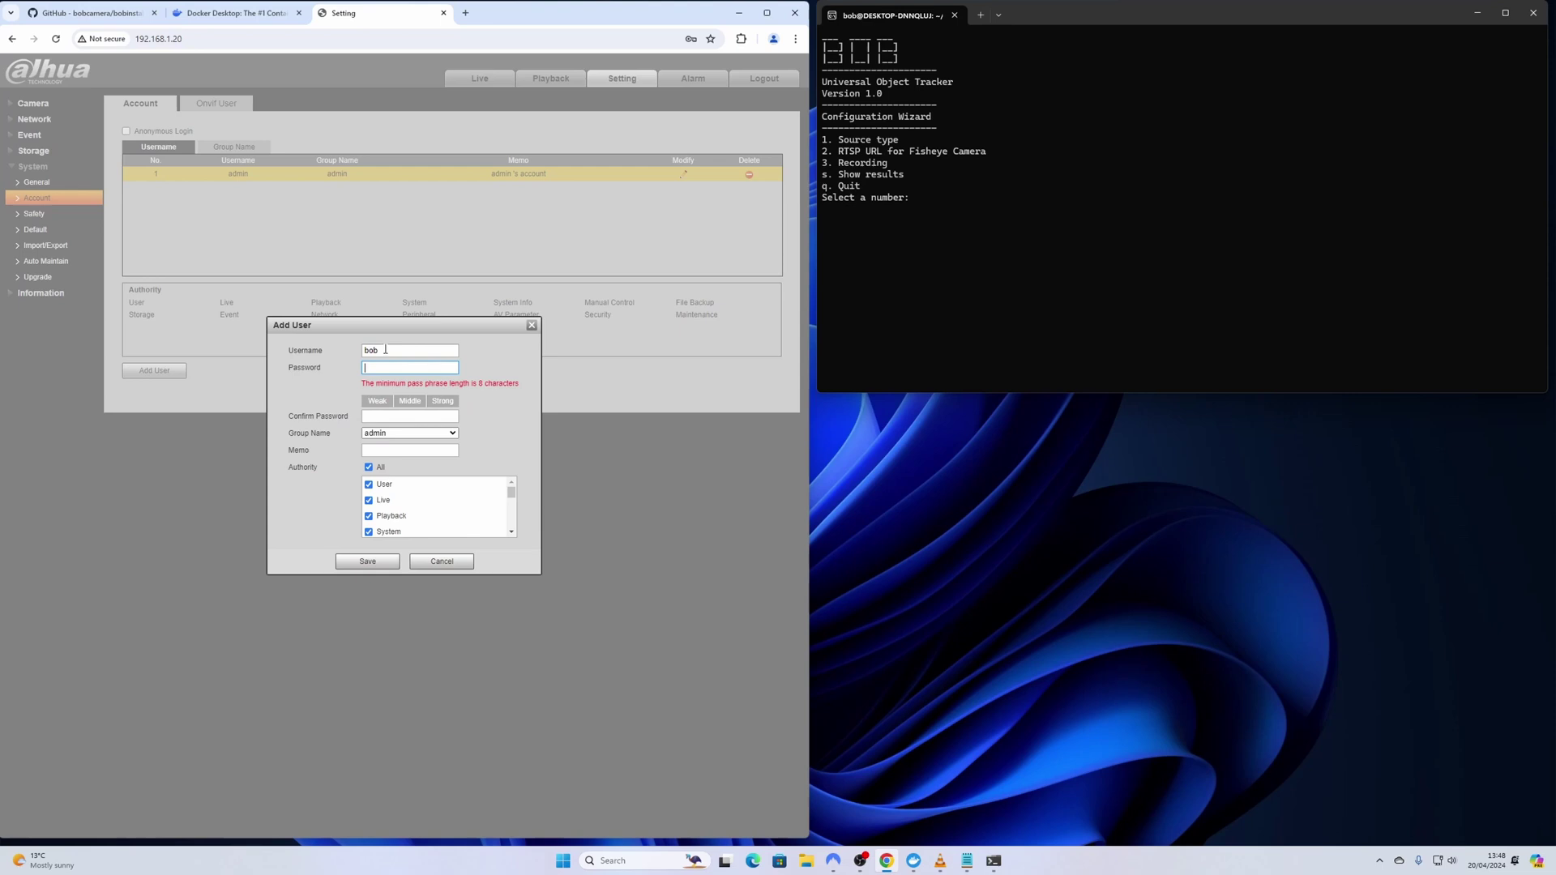
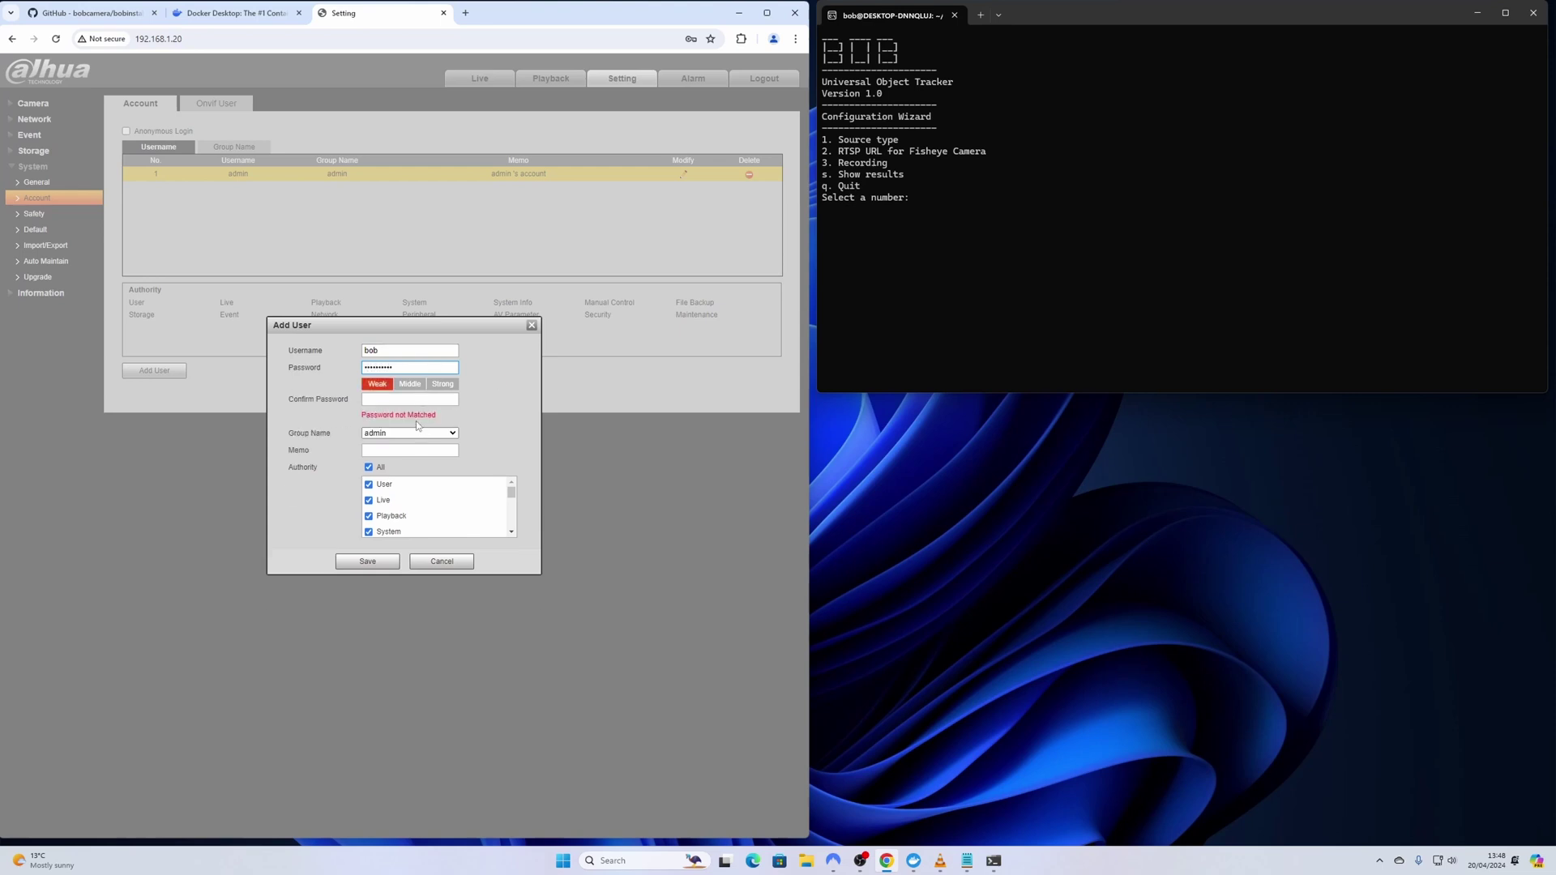
{"action": "left_click", "coordinate": [416, 400]}
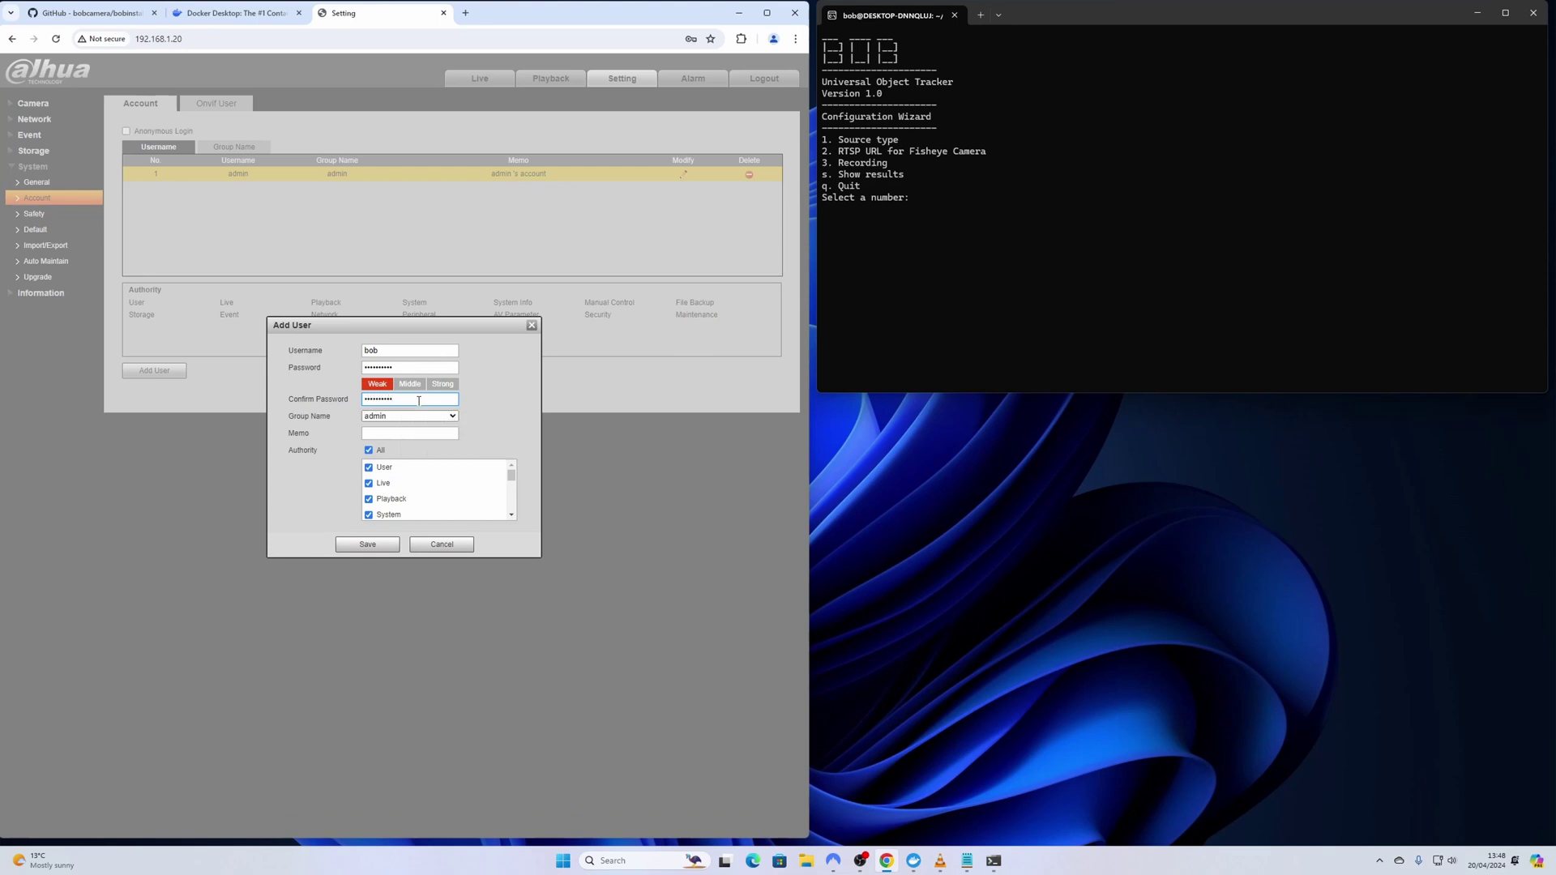
{"action": "left_click", "coordinate": [373, 550]}
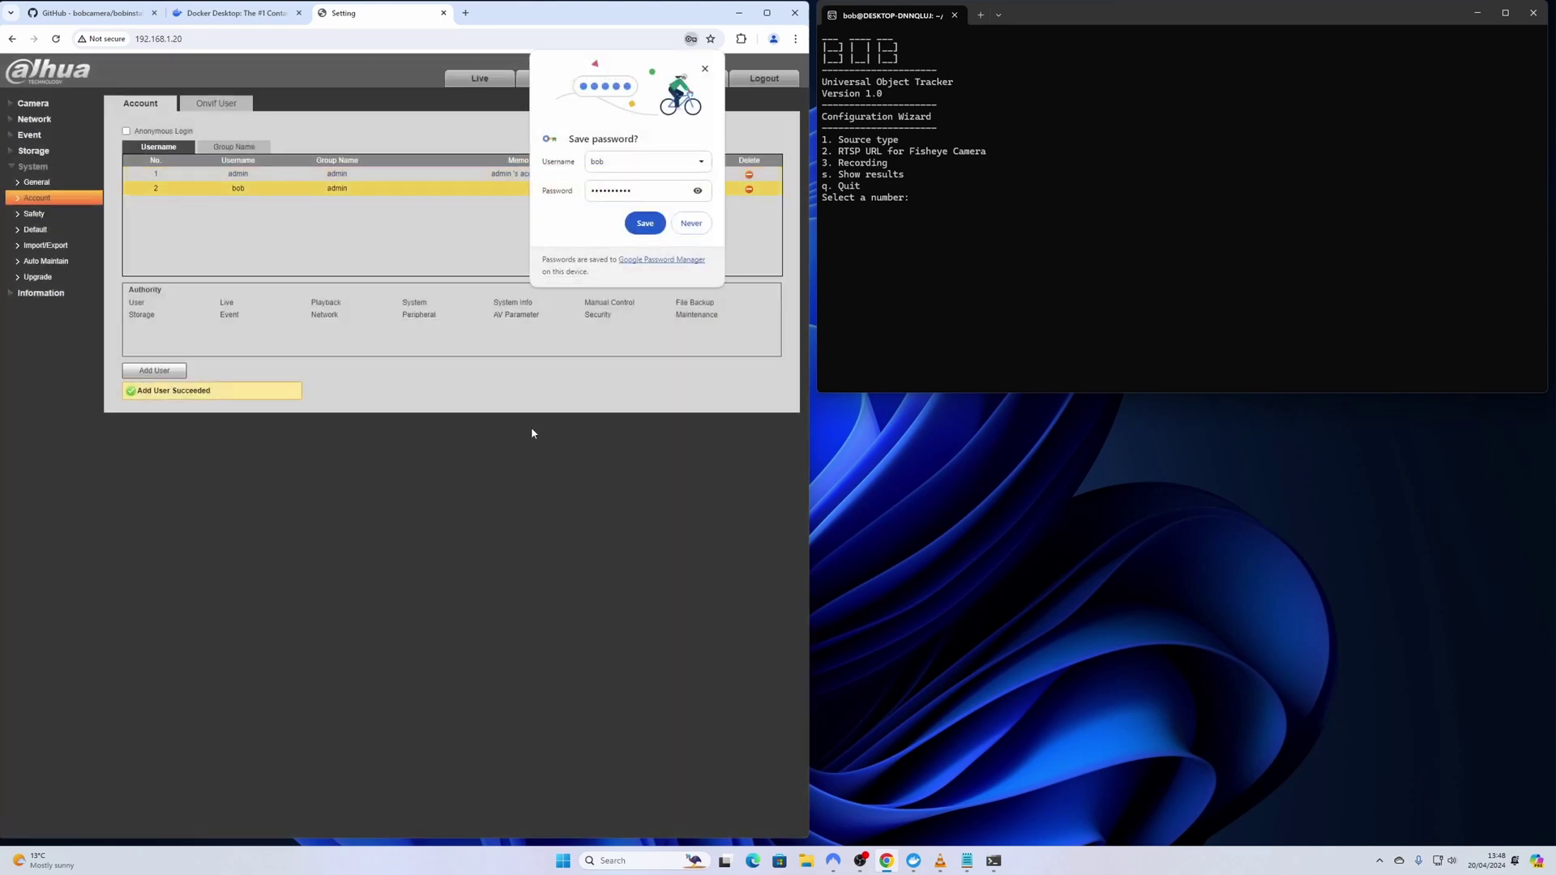
{"action": "left_click", "coordinate": [644, 223]}
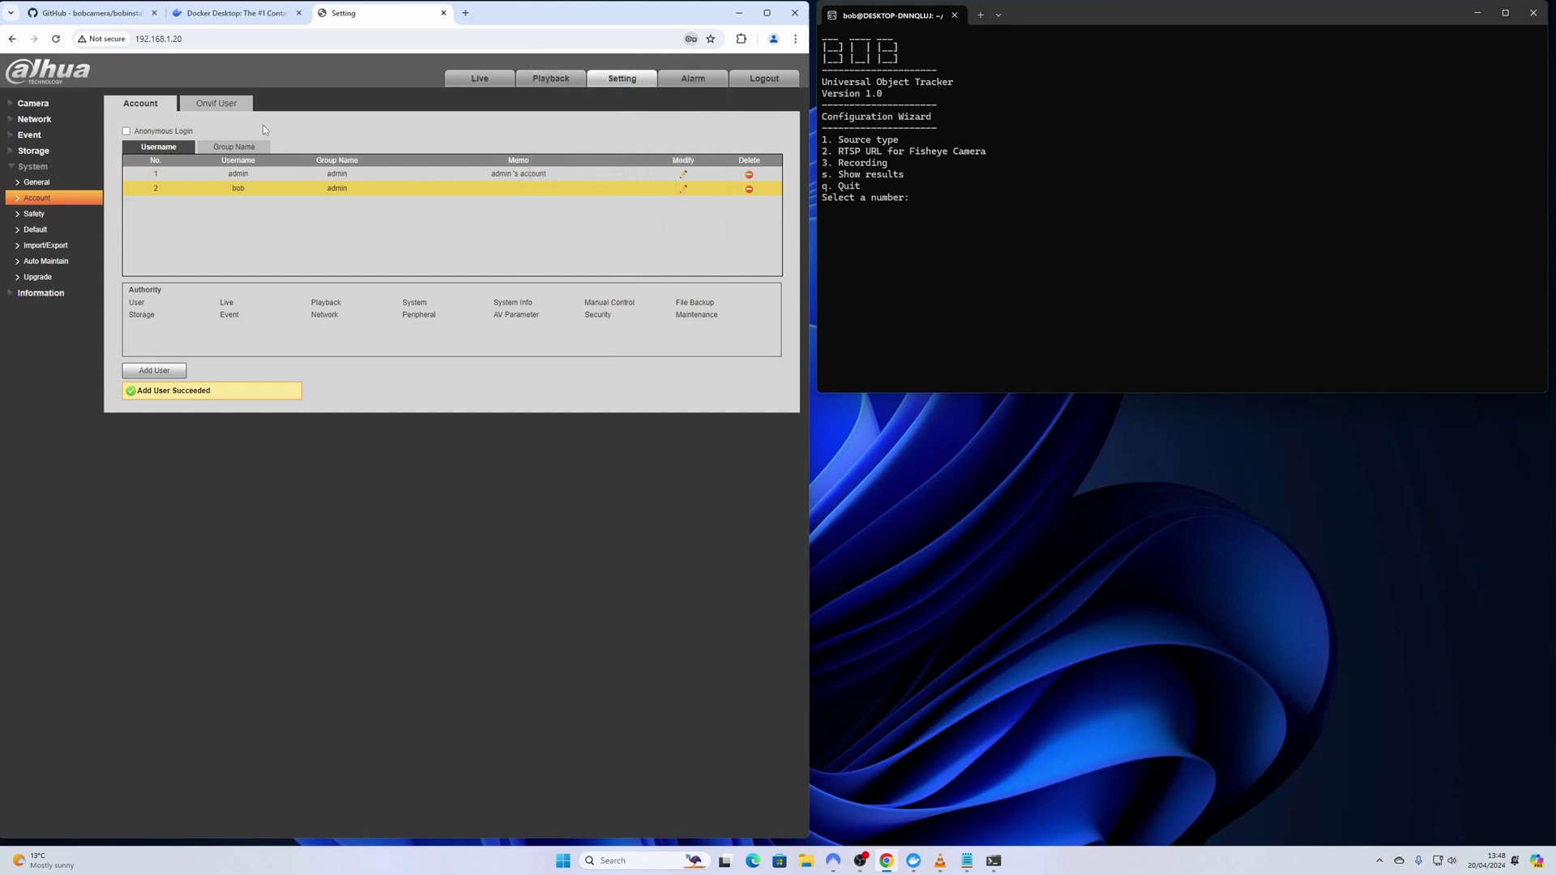
Add bob as an admin-group Onvif user, then log out of the camera
{"action": "left_click", "coordinate": [216, 104]}
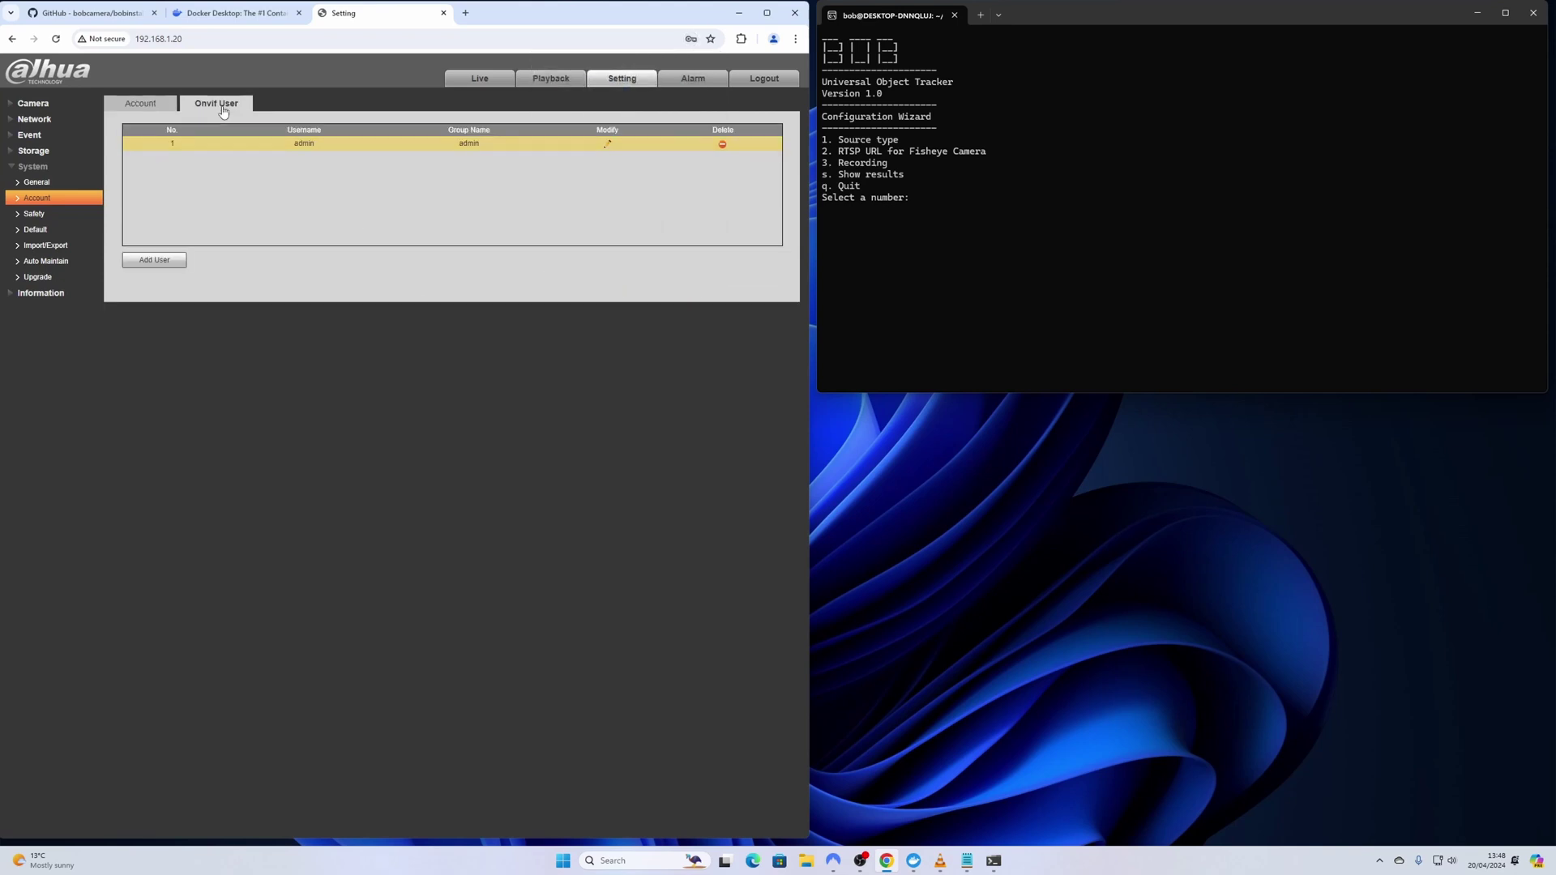
{"action": "left_click", "coordinate": [155, 261]}
{"action": "left_click", "coordinate": [388, 401]}
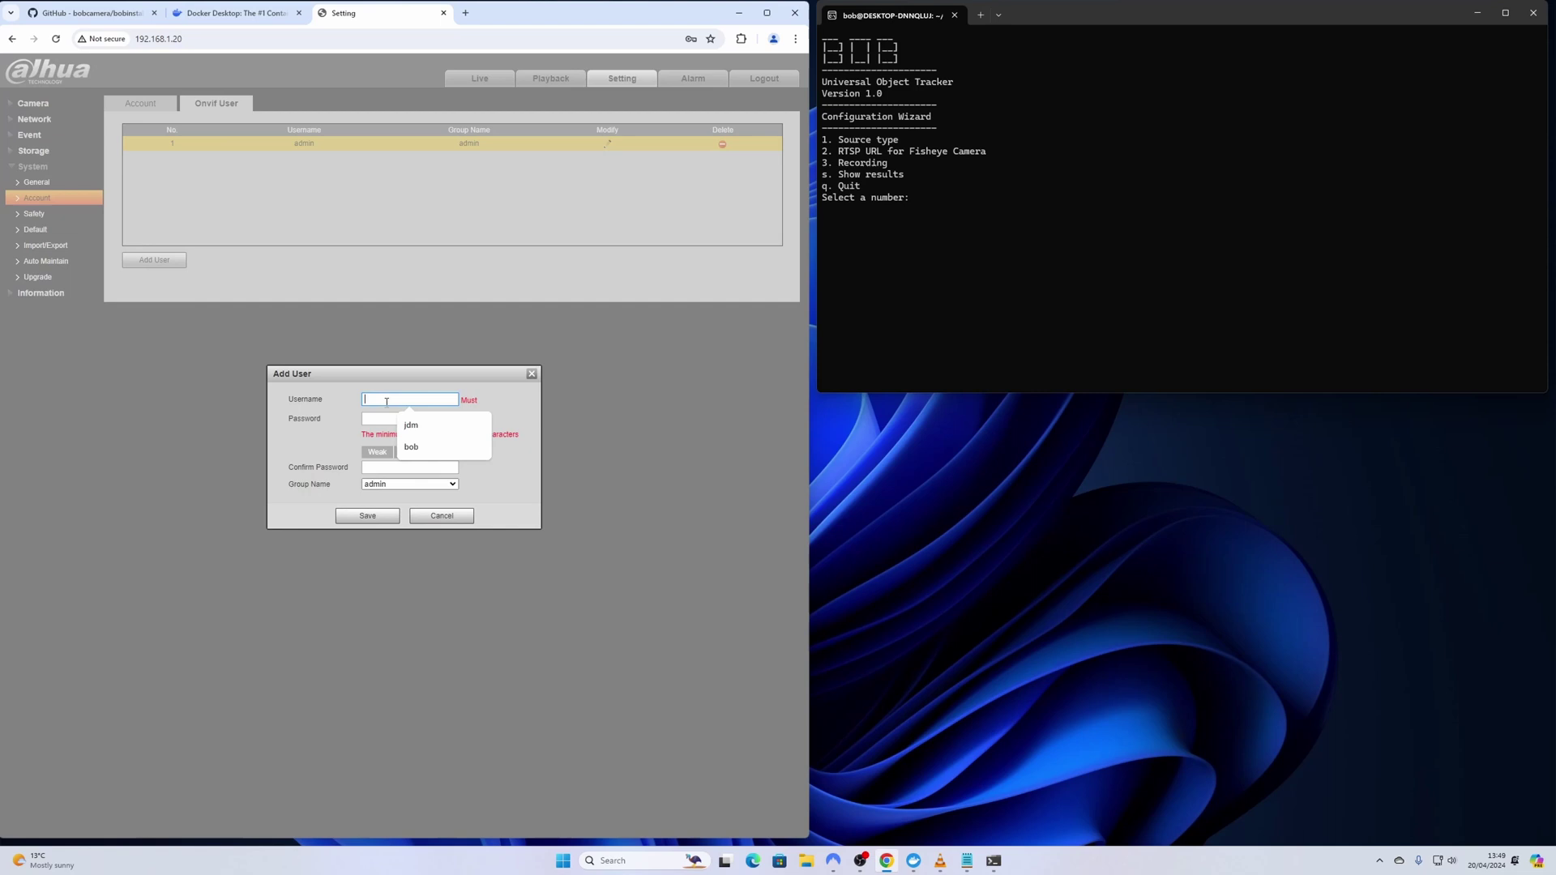
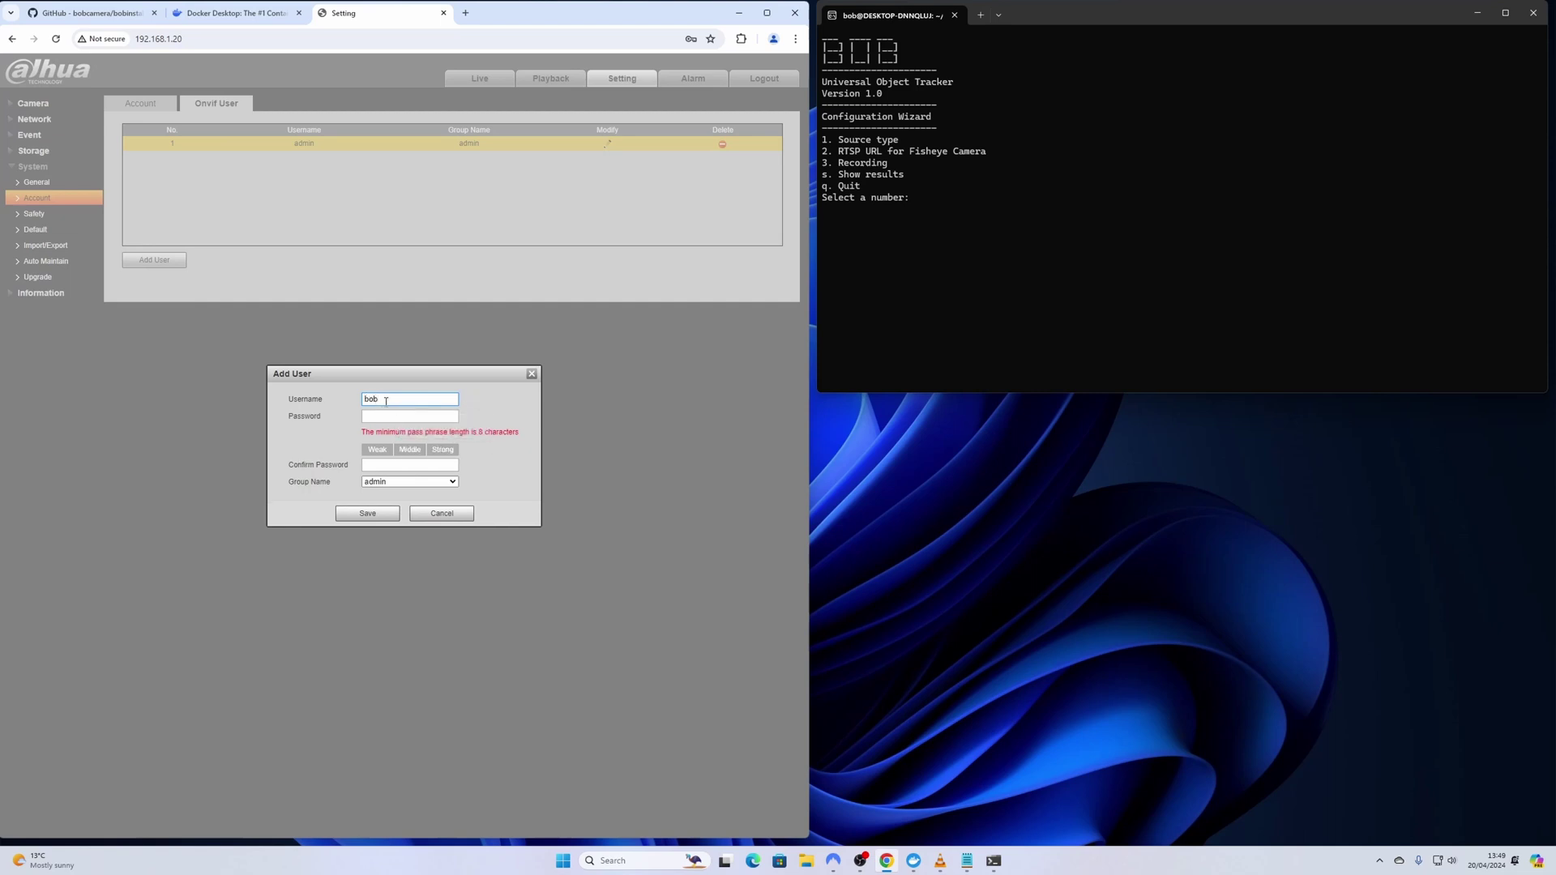
{"action": "left_click", "coordinate": [410, 417]}
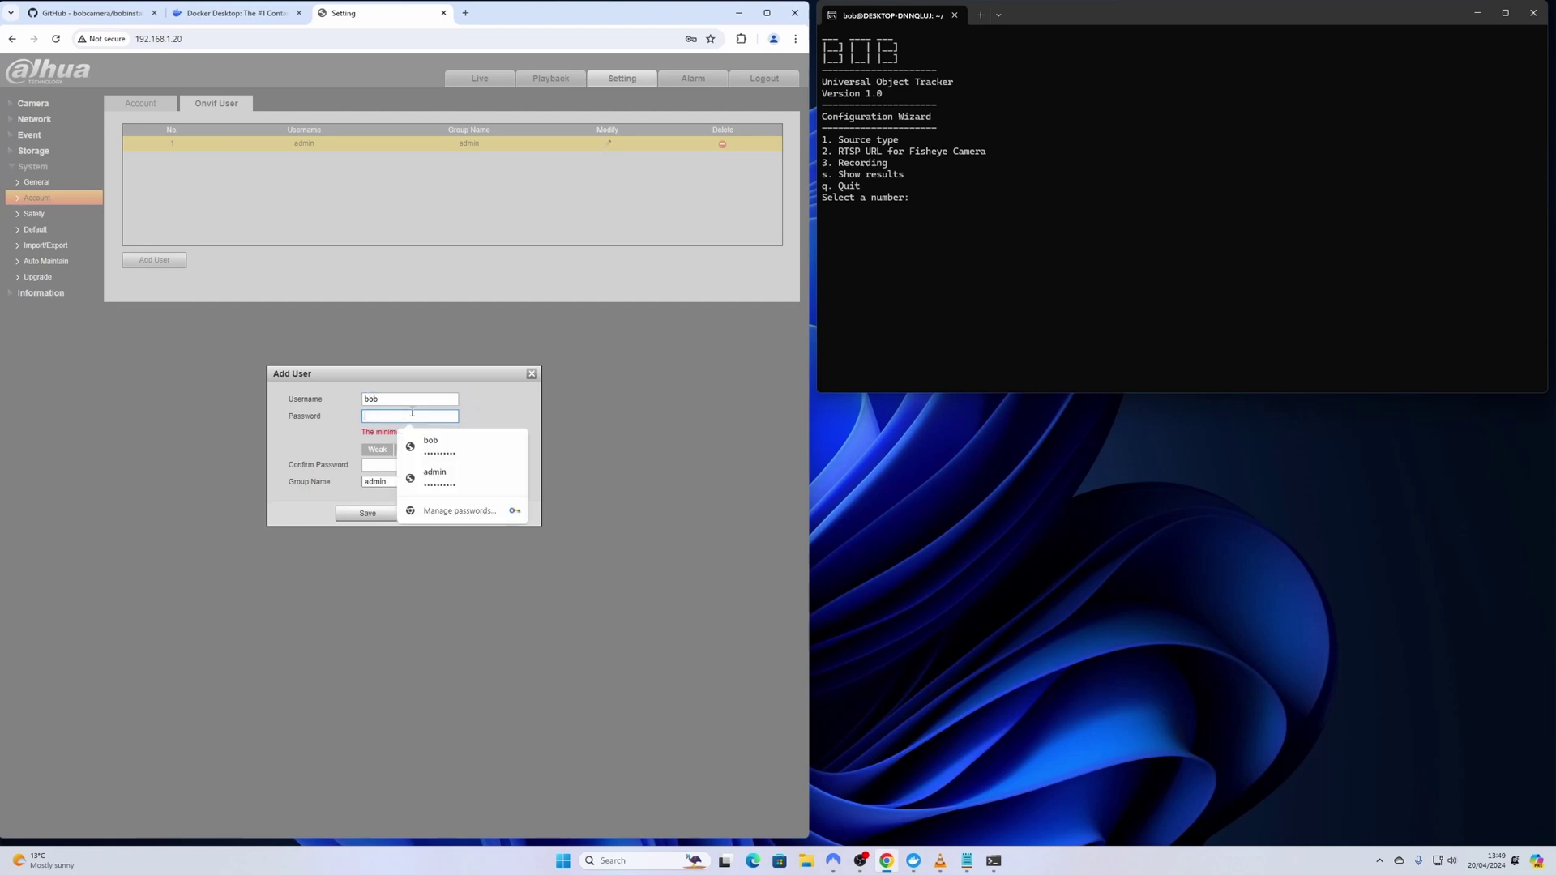
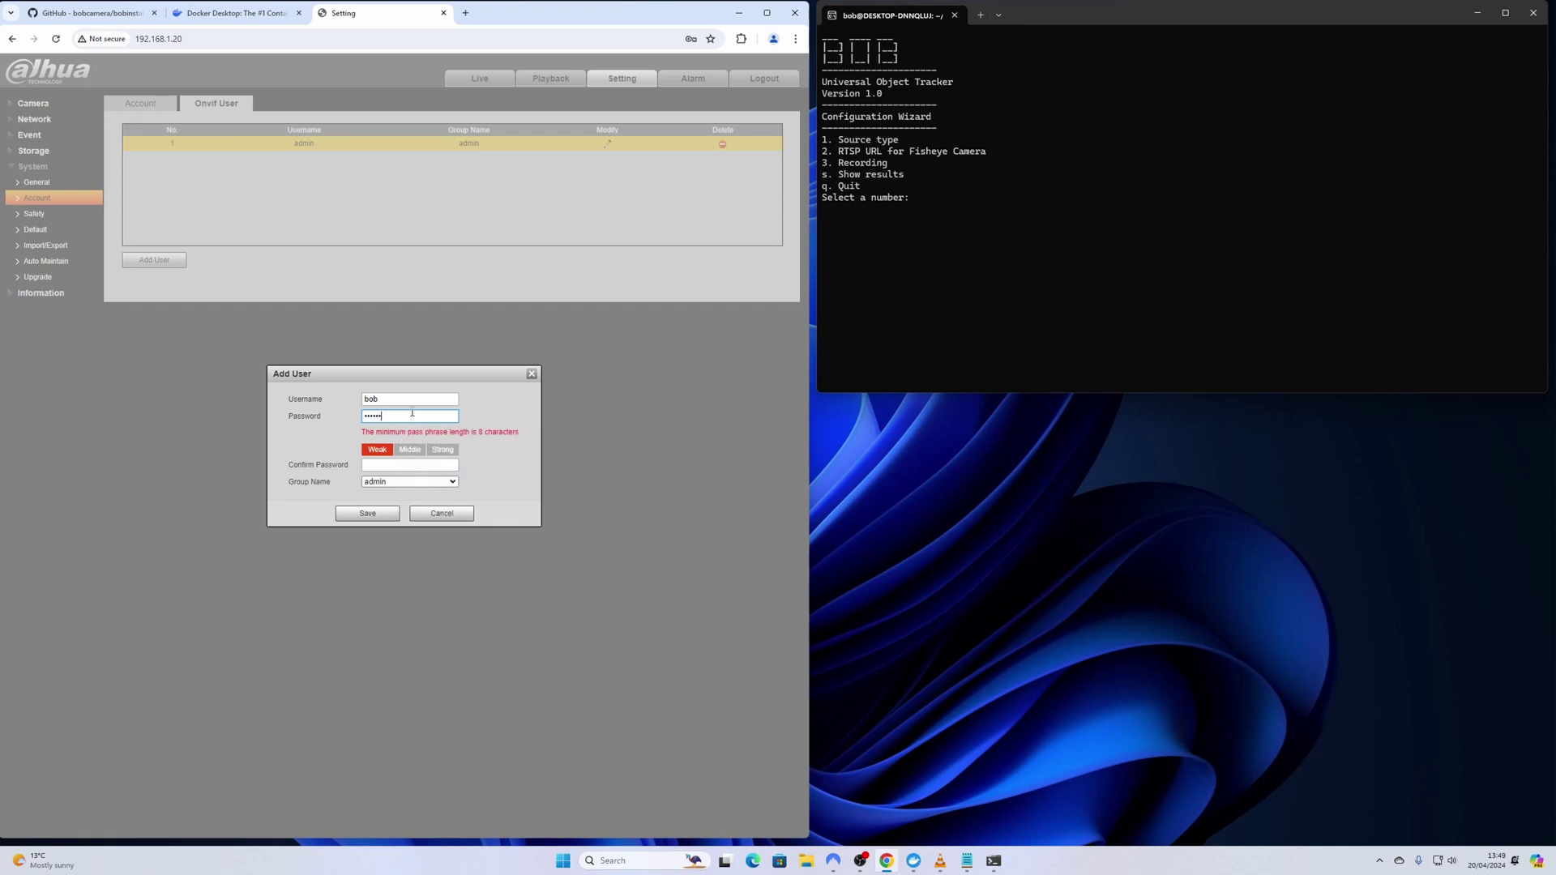
{"action": "key", "text": "Tab"}
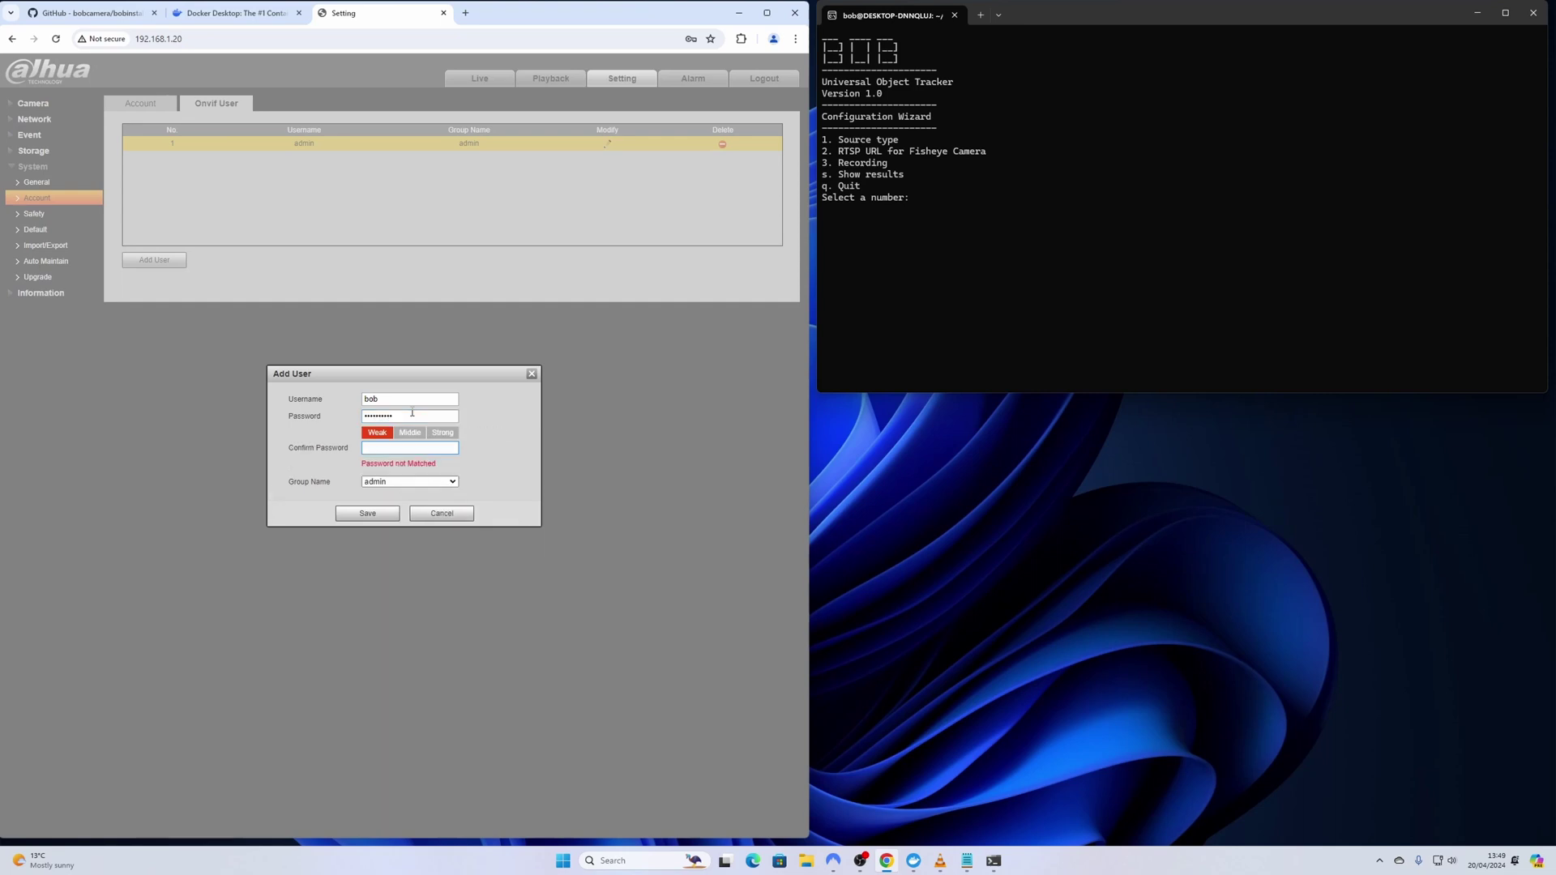
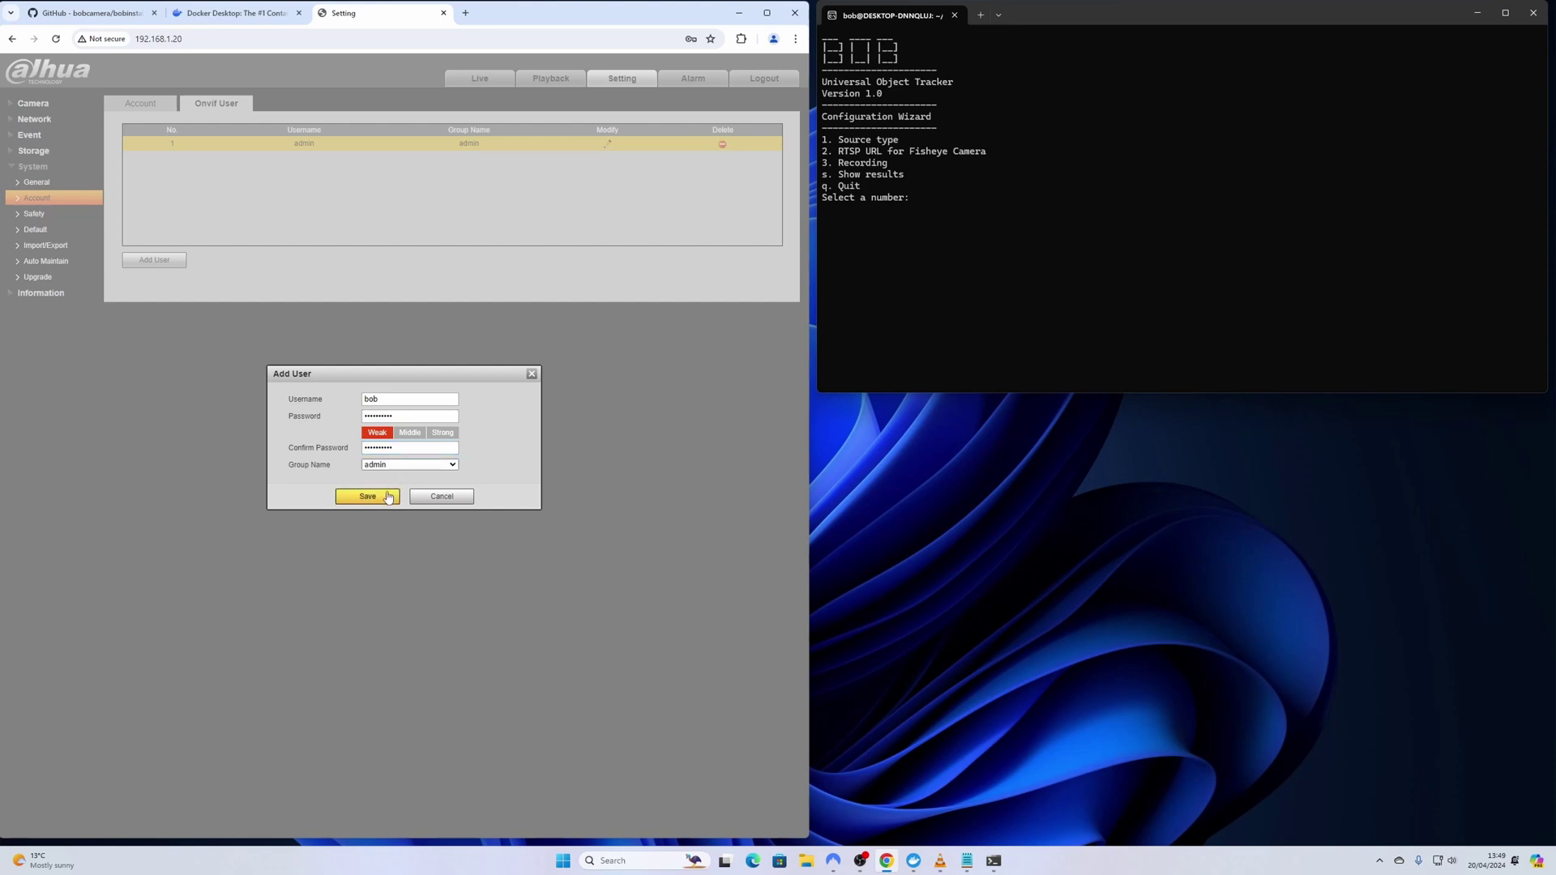
{"action": "left_click", "coordinate": [367, 497]}
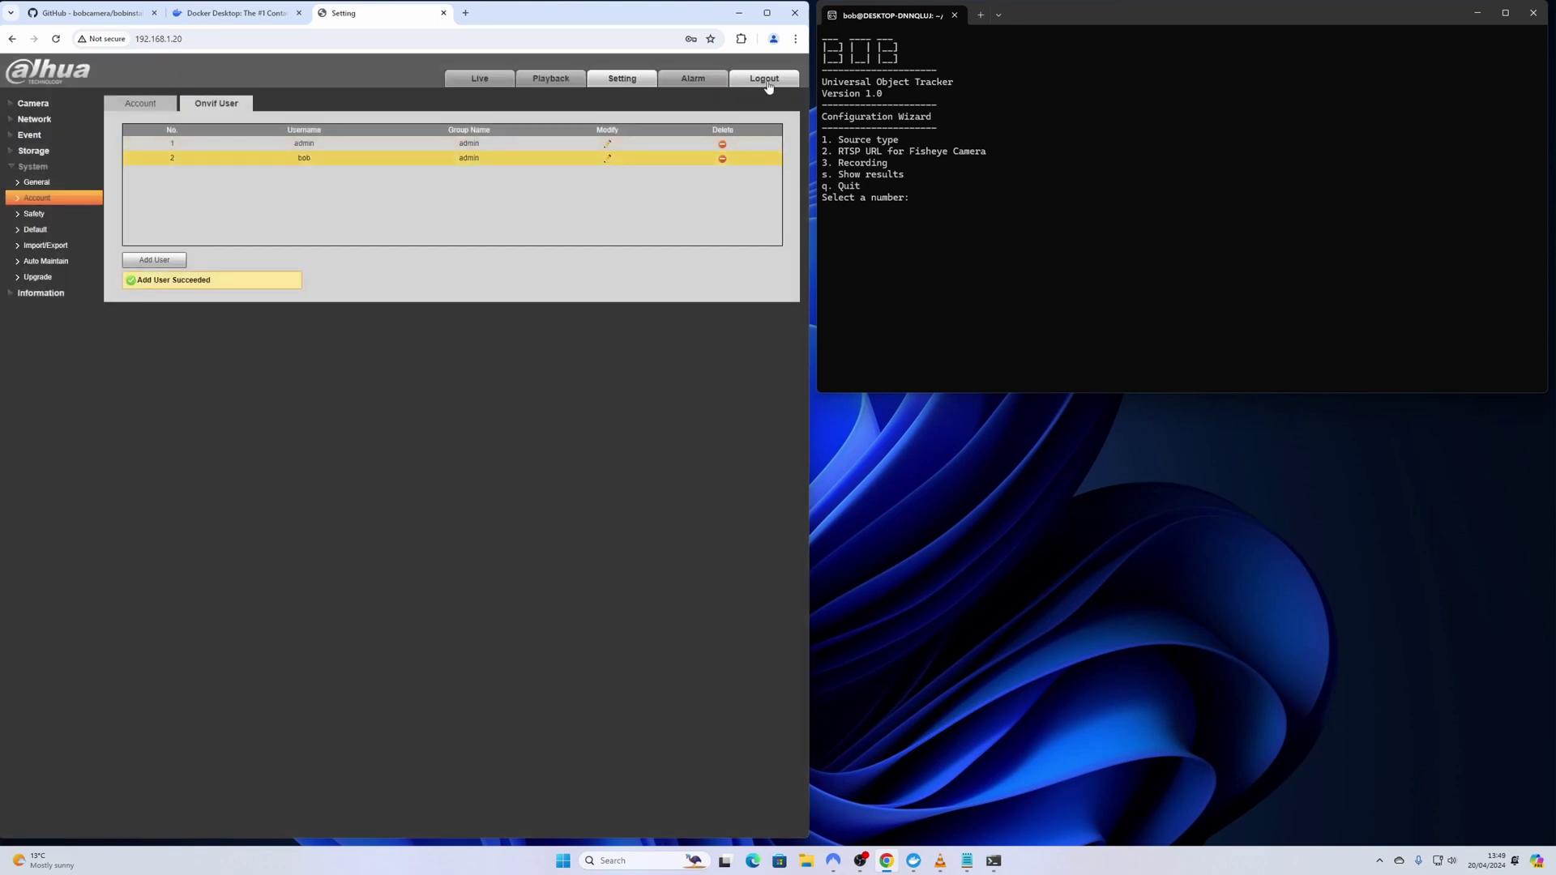
{"action": "left_click", "coordinate": [765, 79]}
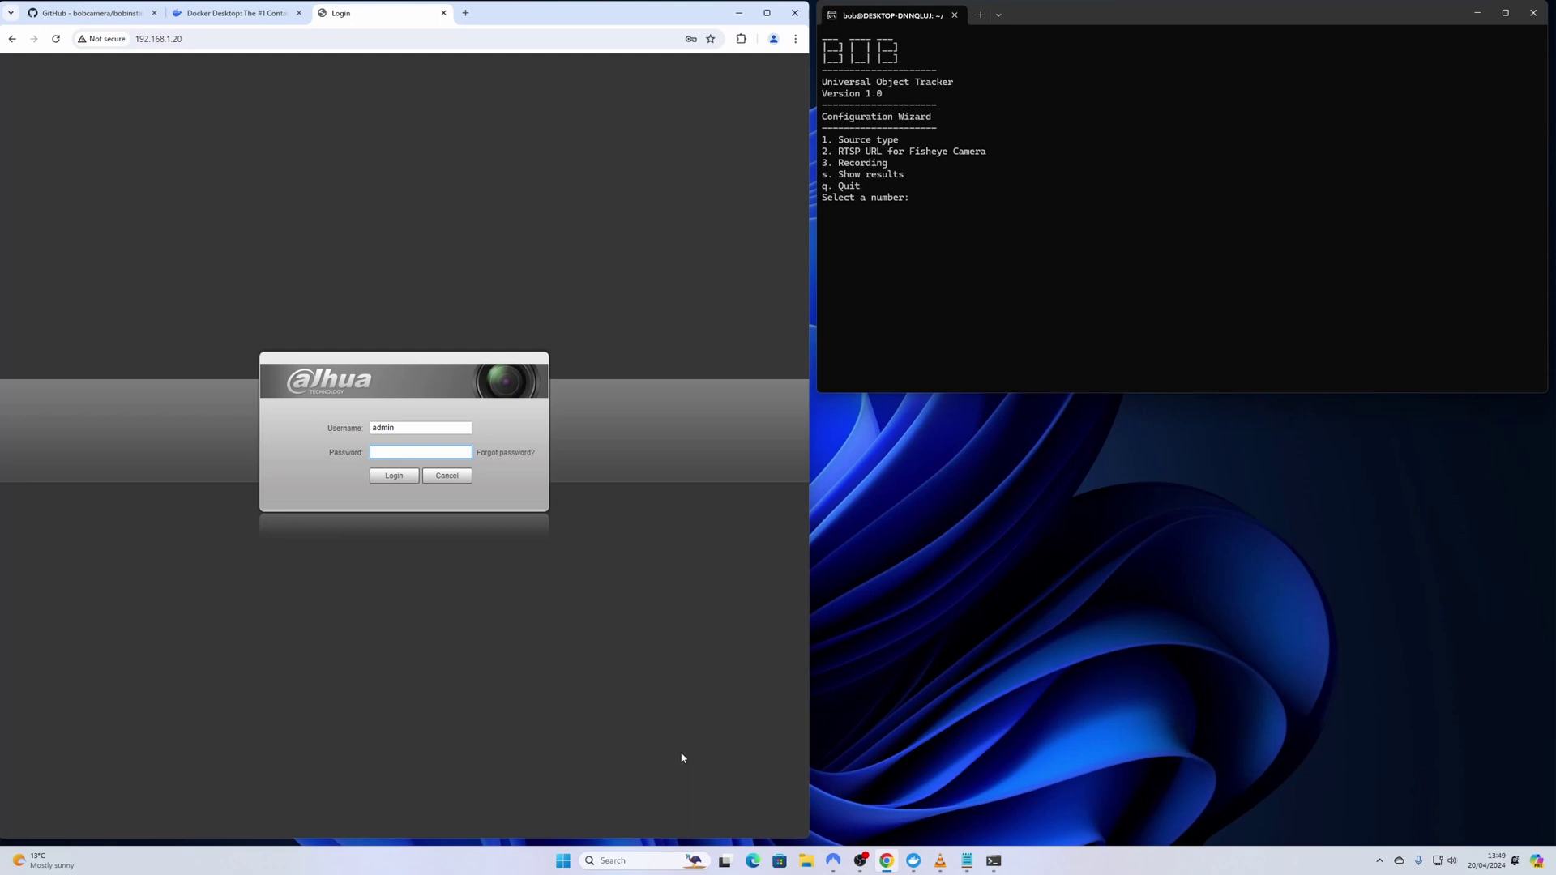
Bring up the Notepad note and select the full RTSP stream URL
{"action": "left_click", "coordinate": [967, 861]}
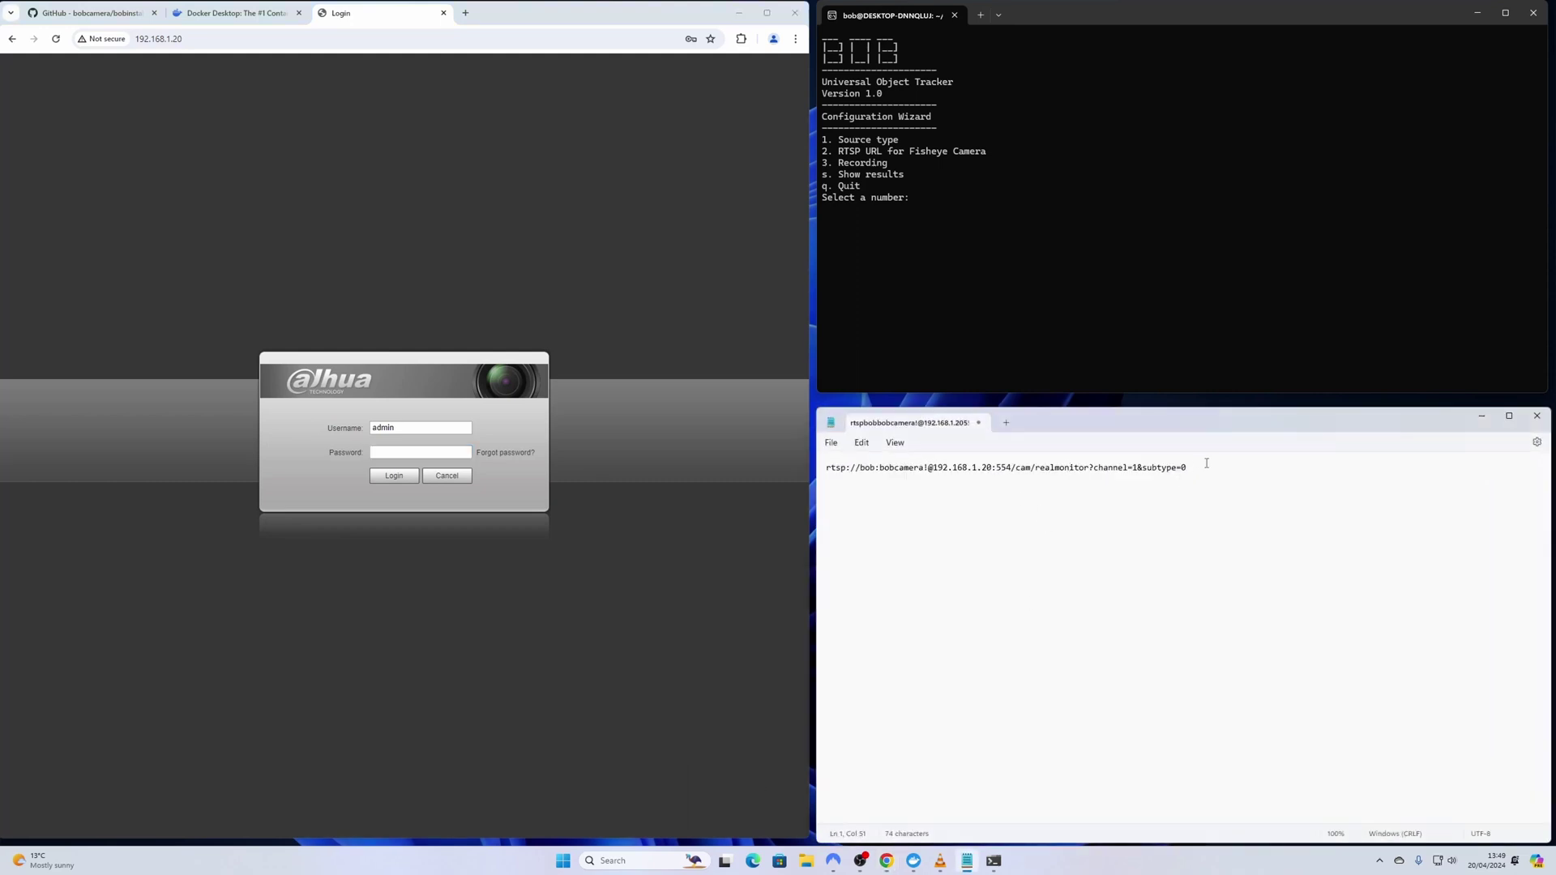
{"action": "left_click_drag", "start_coordinate": [1206, 466], "coordinate": [782, 469]}
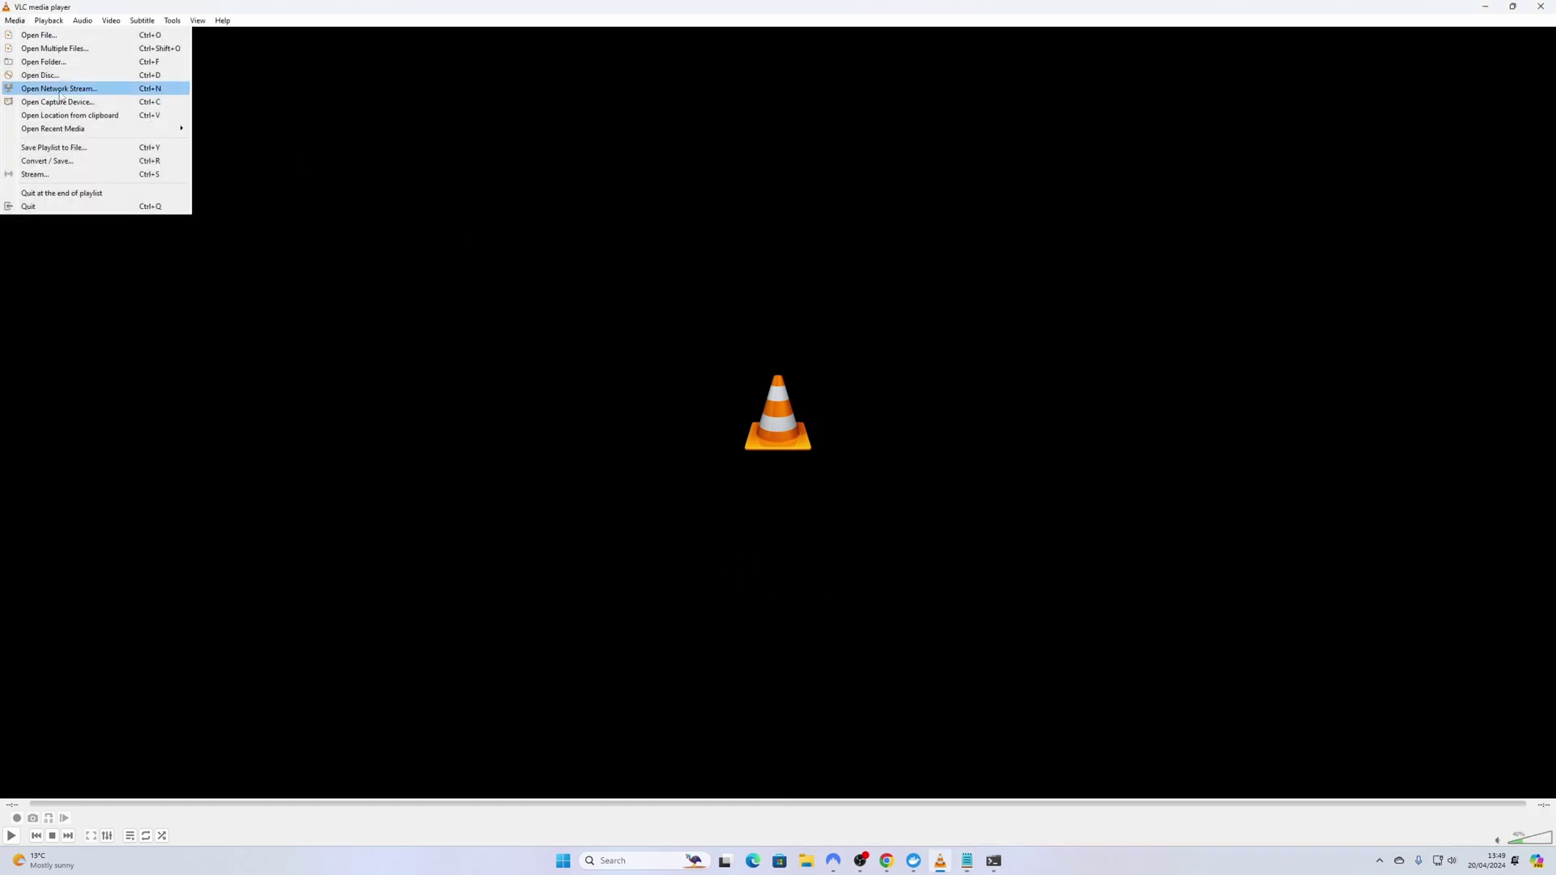
Play the camera's RTSP stream in VLC through Open Network Stream
{"action": "left_click", "coordinate": [57, 89]}
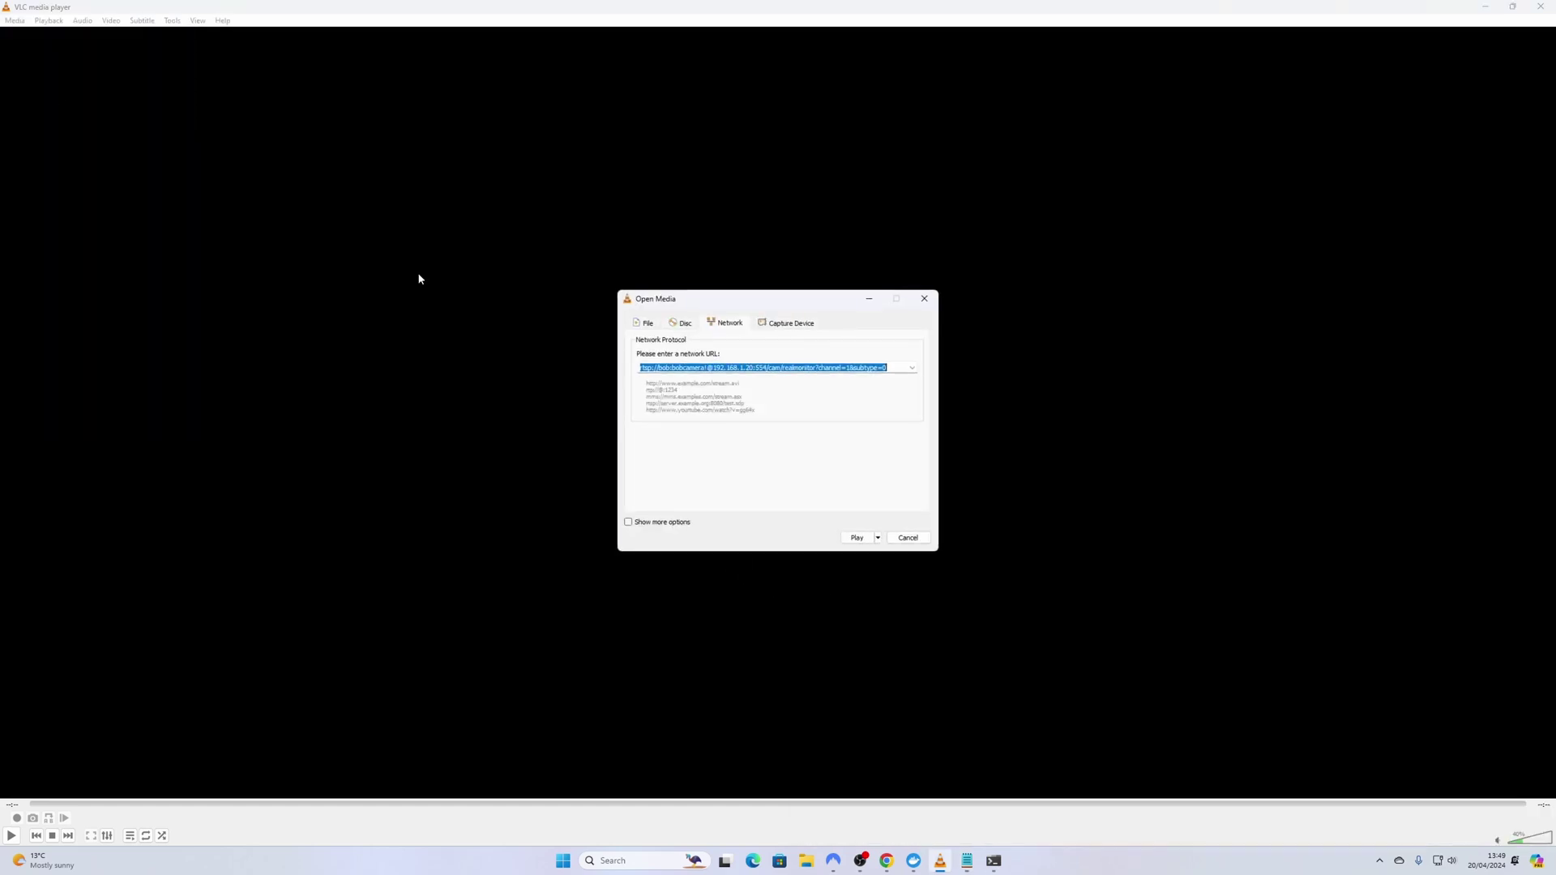
{"action": "left_click", "coordinate": [758, 367]}
{"action": "key", "text": "ctrl+a"}
{"action": "left_click", "coordinate": [857, 537]}
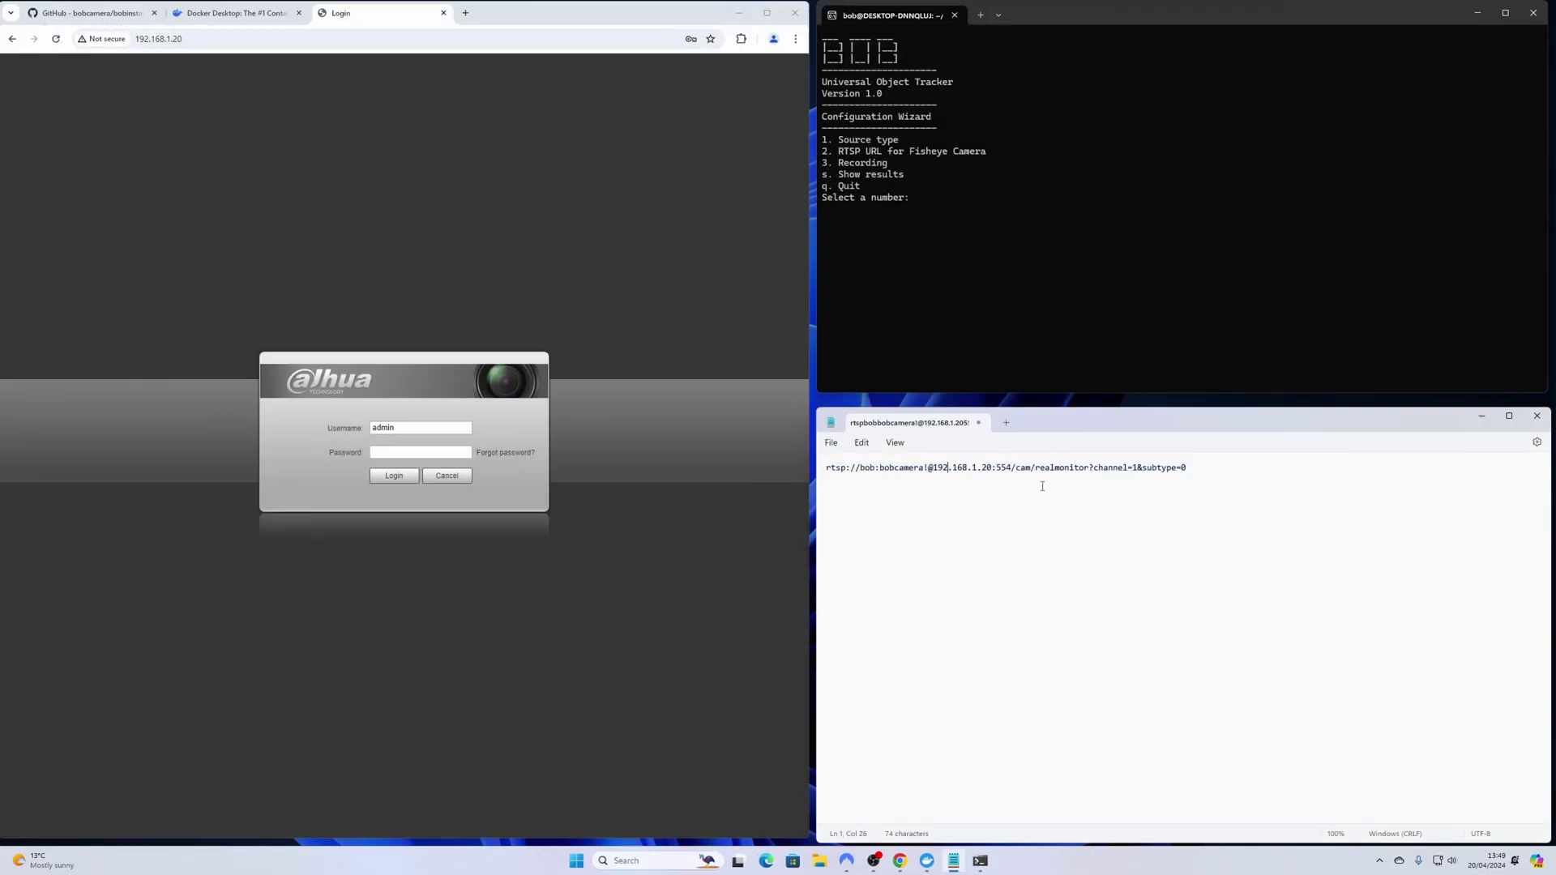
Minimize Notepad and show the bobinstall README beside the wizard
{"action": "left_click", "coordinate": [953, 860]}
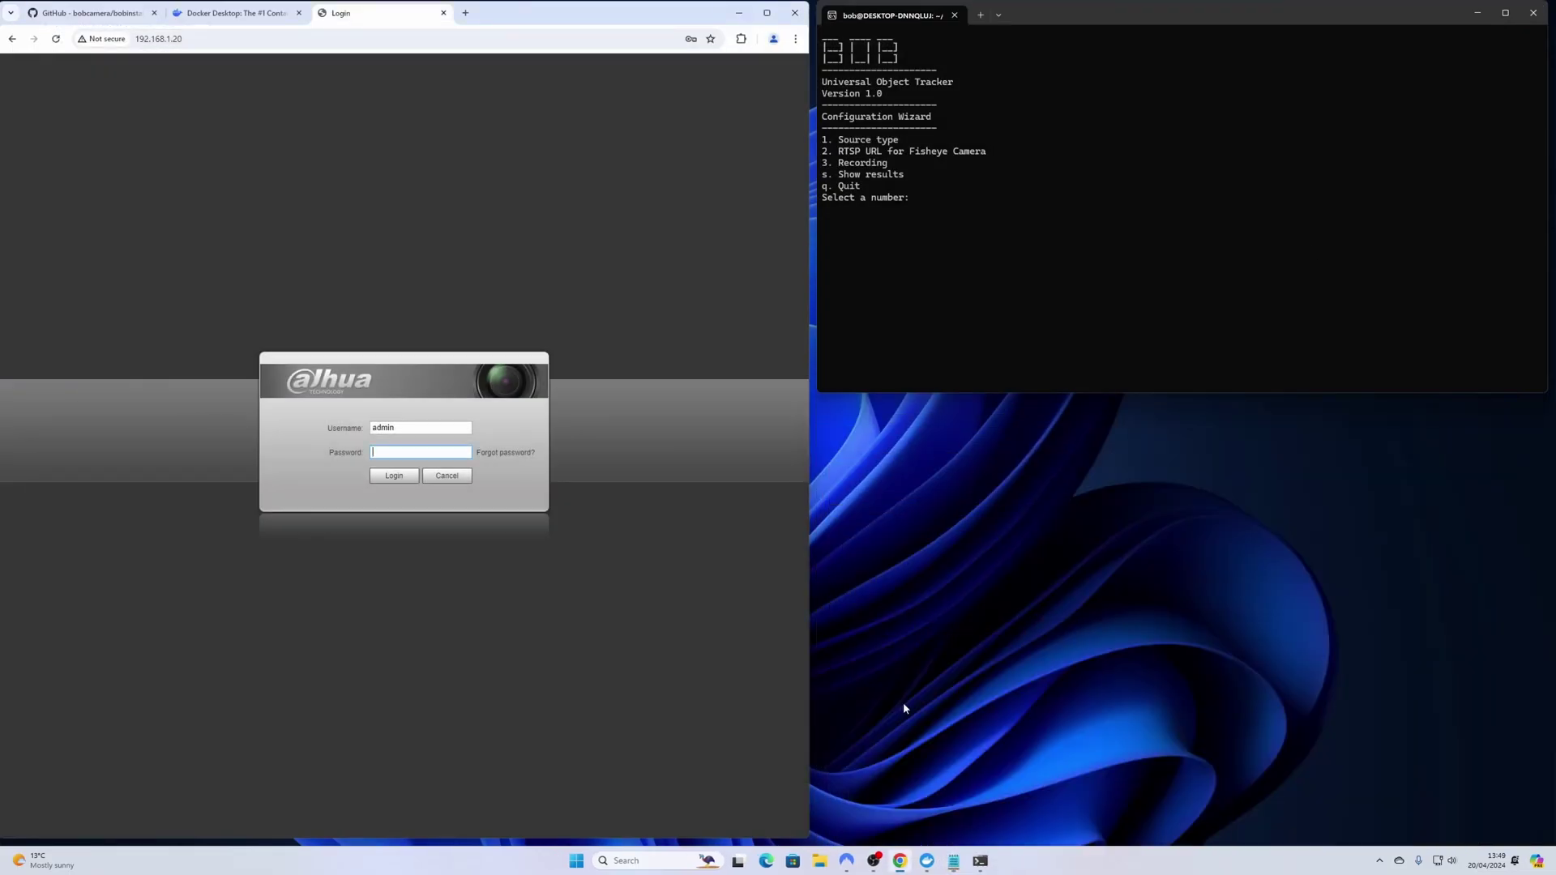
{"action": "left_click", "coordinate": [57, 12]}
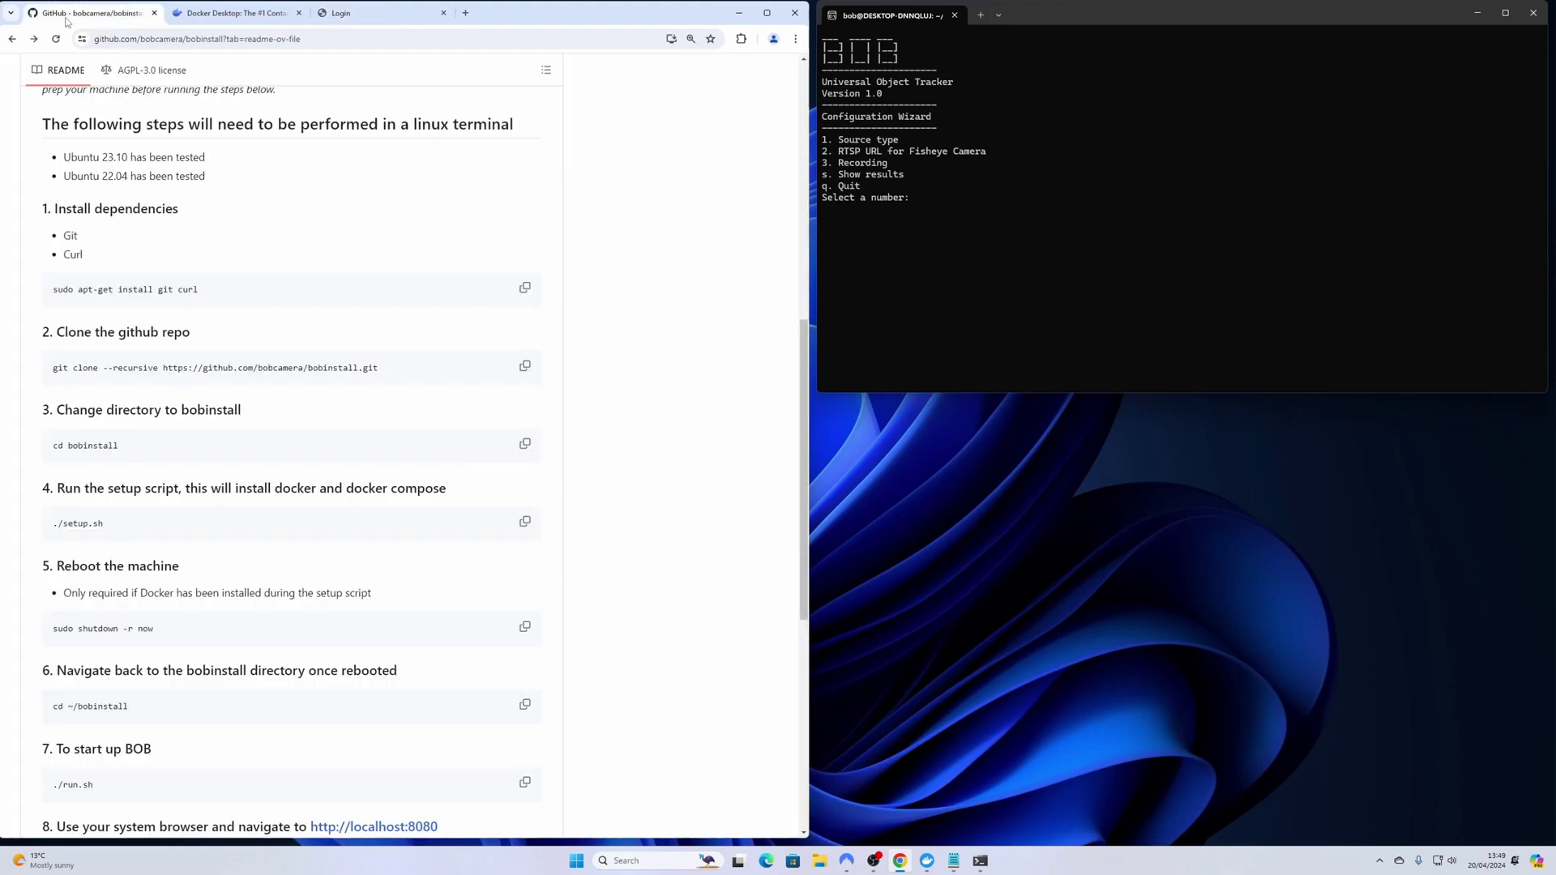
{"action": "left_click", "coordinate": [922, 235]}
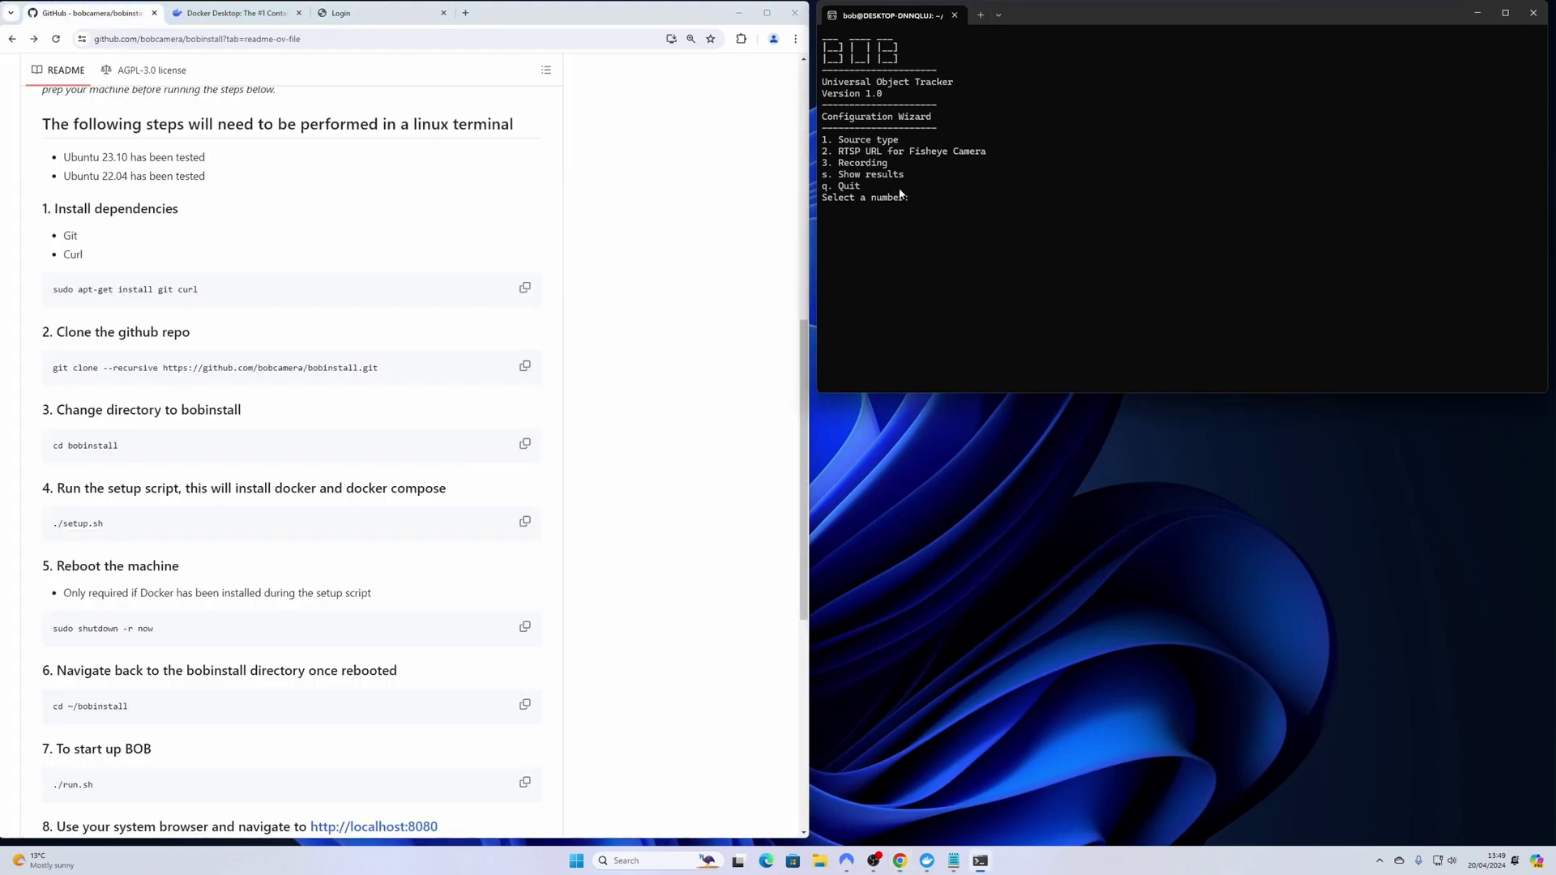
{"action": "type", "text": "2"}
Build the RTSP URL from user, password, 192.168.1.20, port 554 and the cam/realmonitor path
{"action": "key", "text": "Return"}
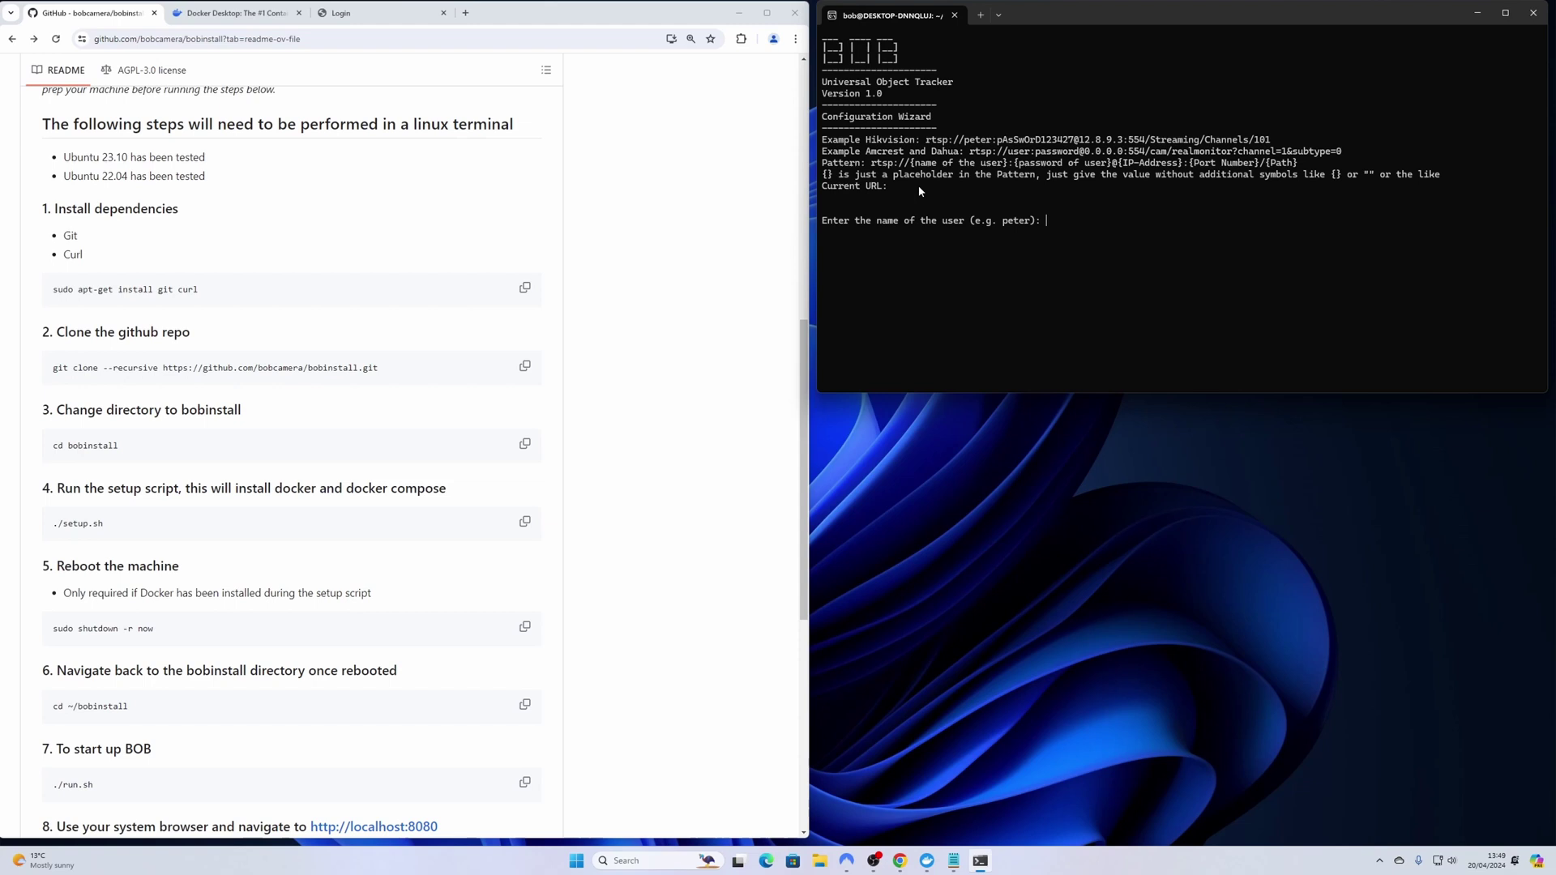
{"action": "key", "text": "Return"}
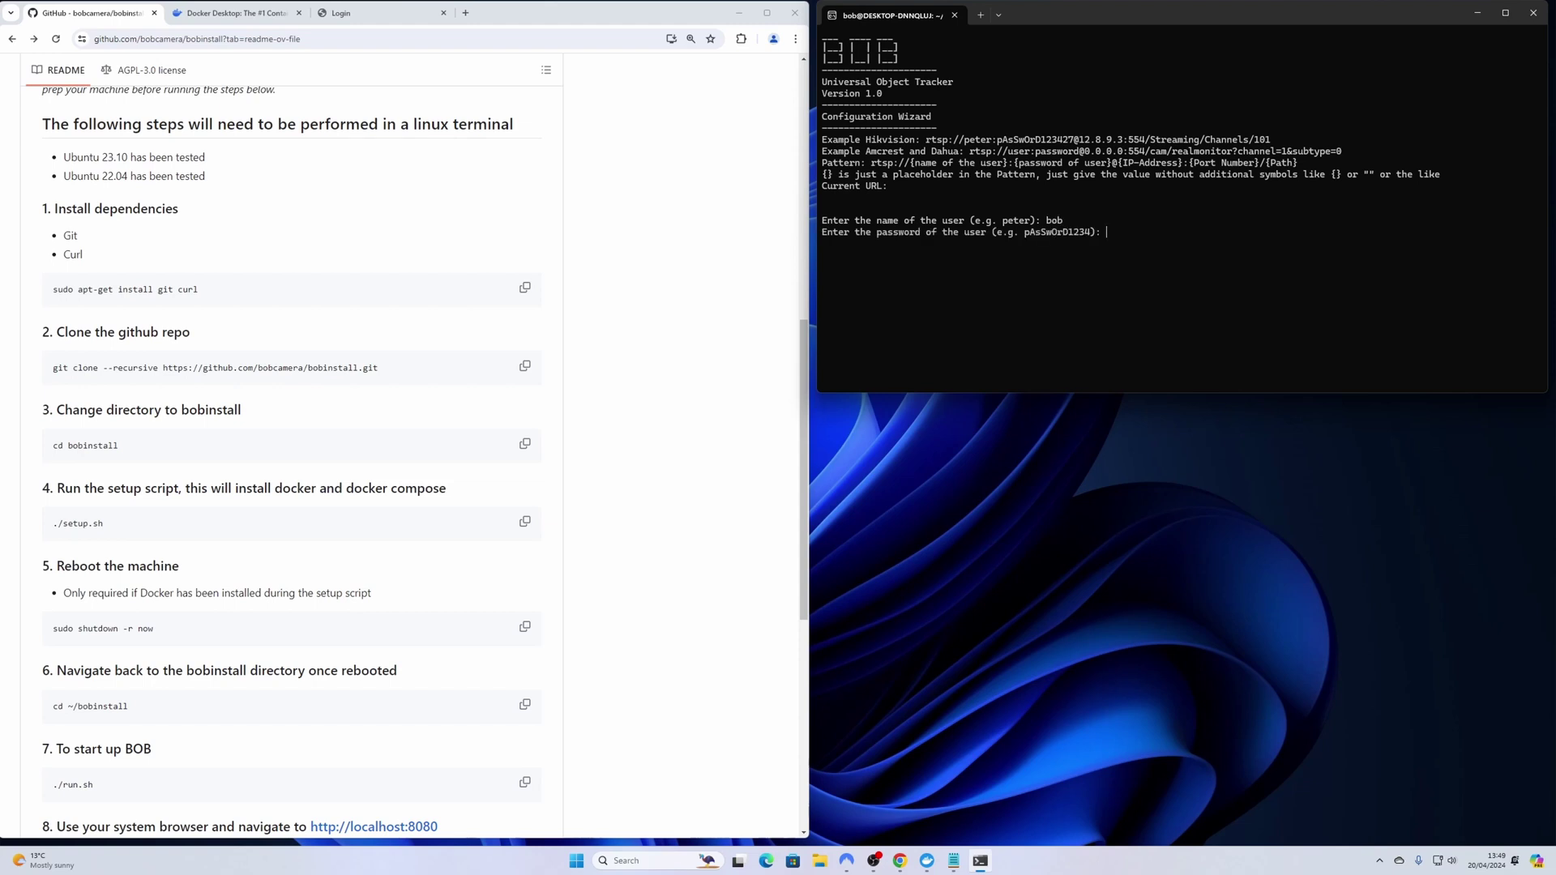
{"action": "key", "text": "Return"}
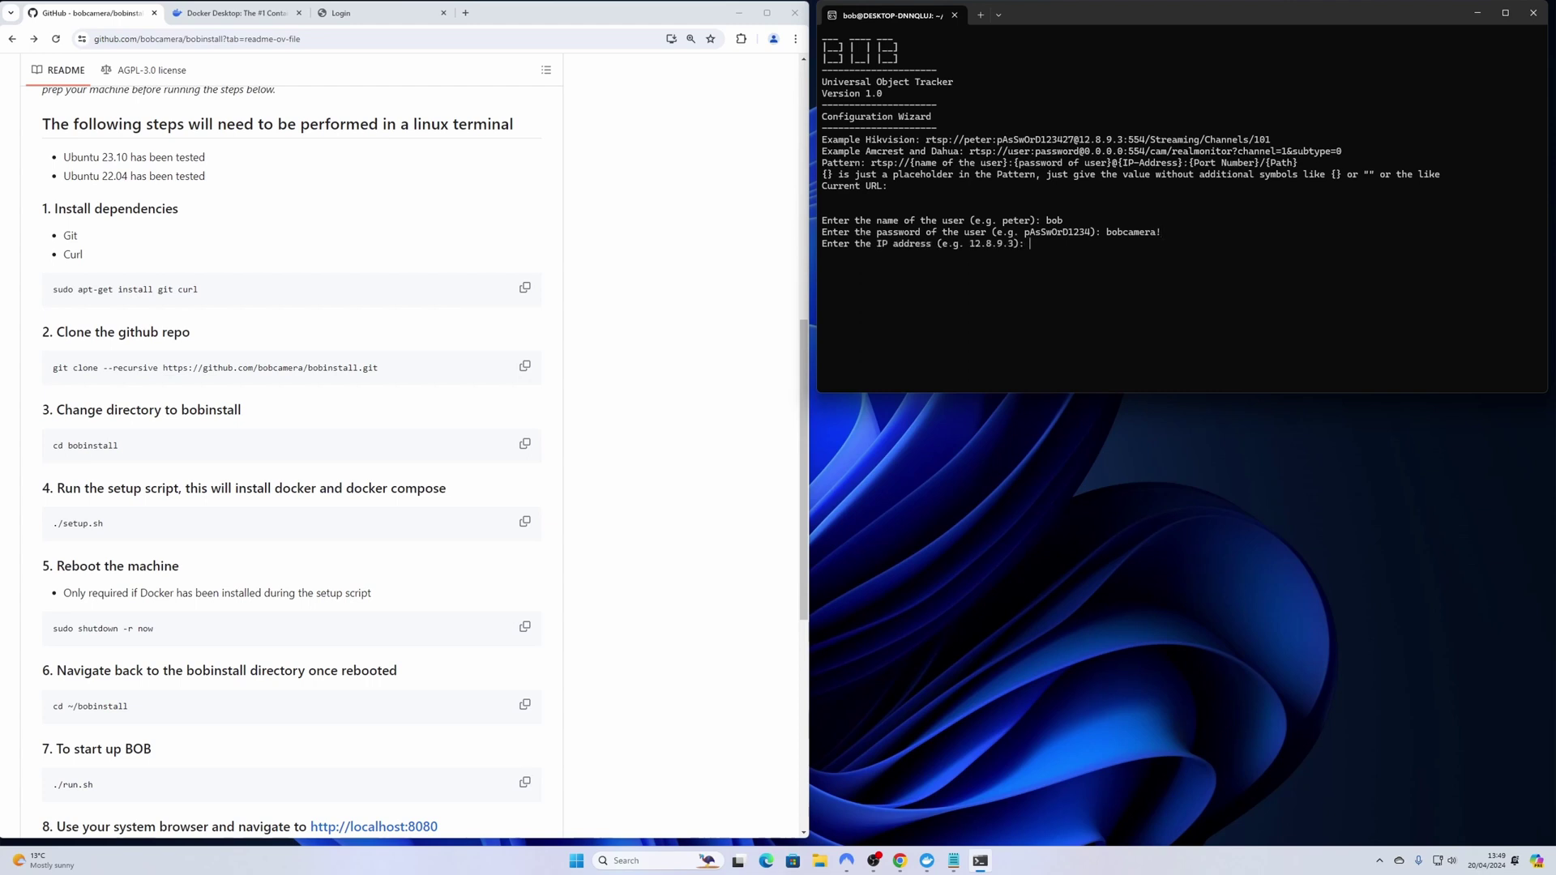
{"action": "key", "text": "Return"}
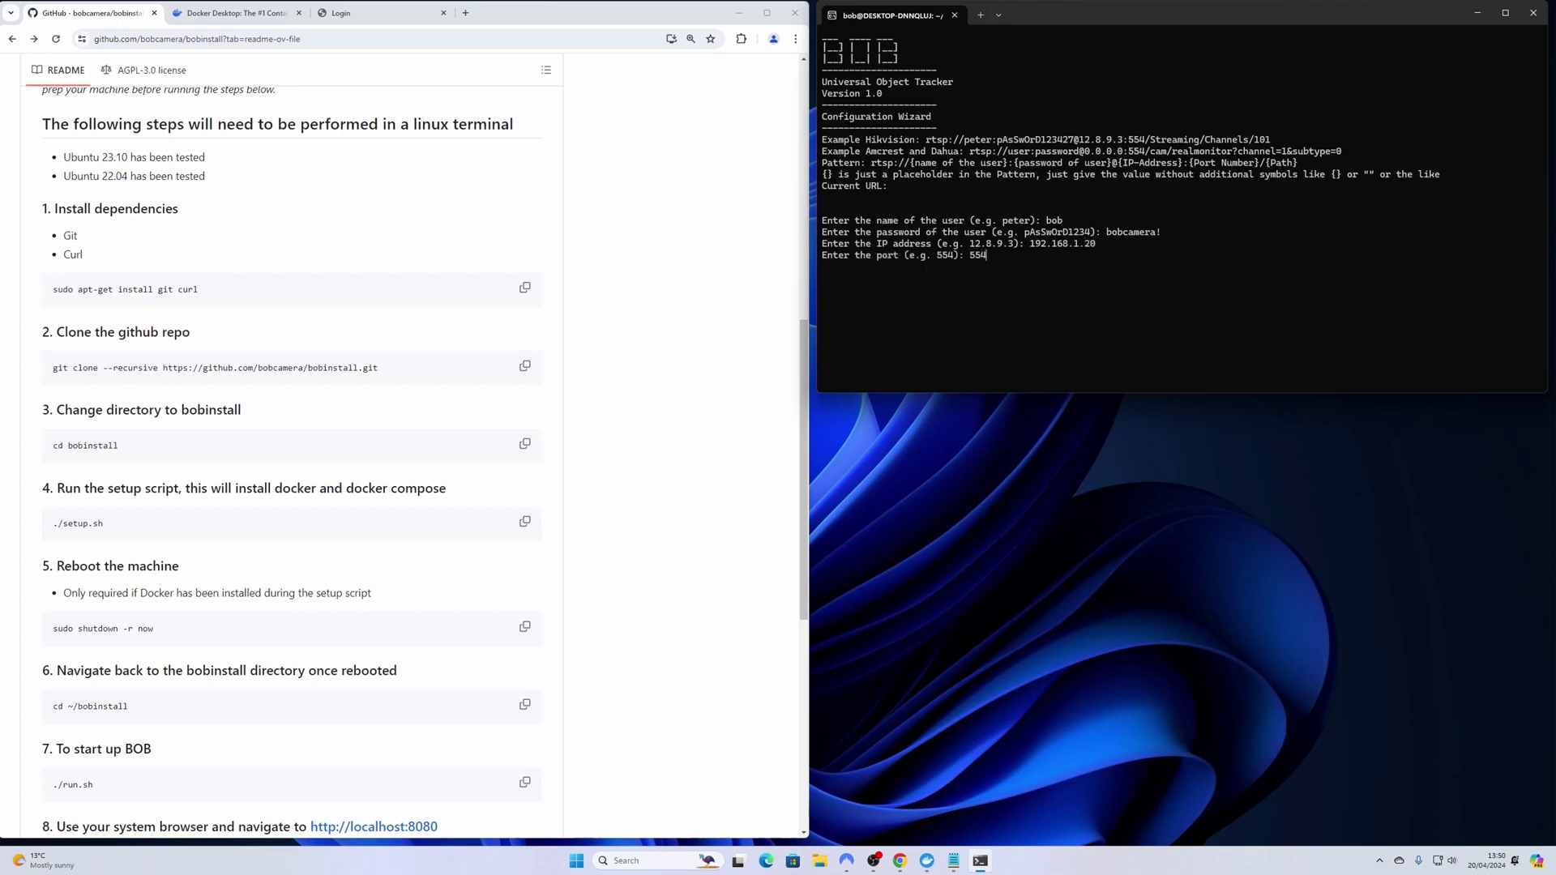
{"action": "key", "text": "Return"}
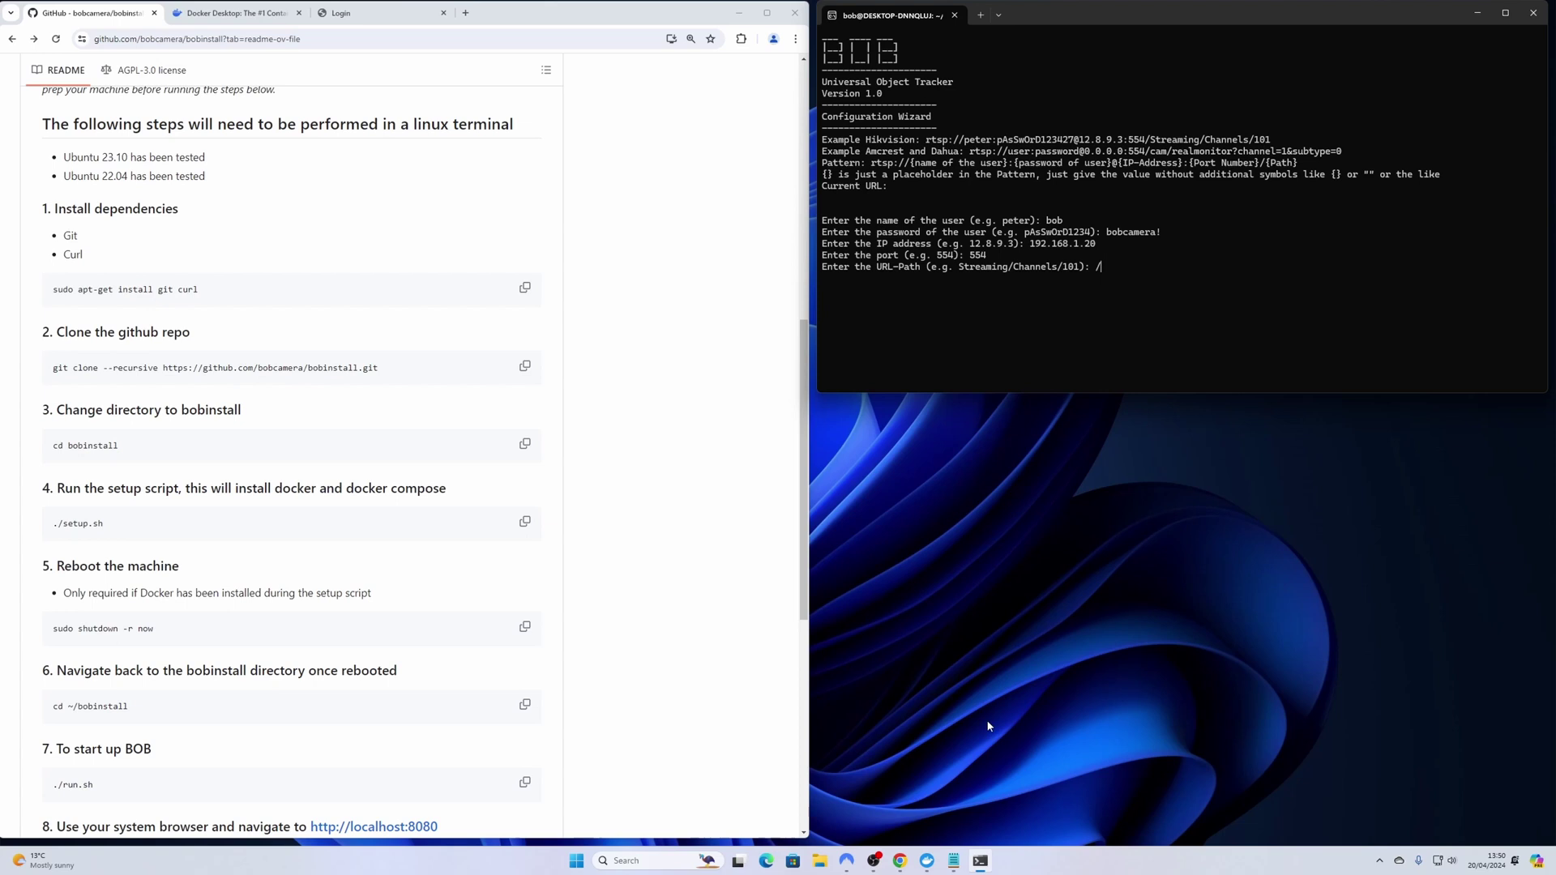
{"action": "left_click", "coordinate": [953, 860]}
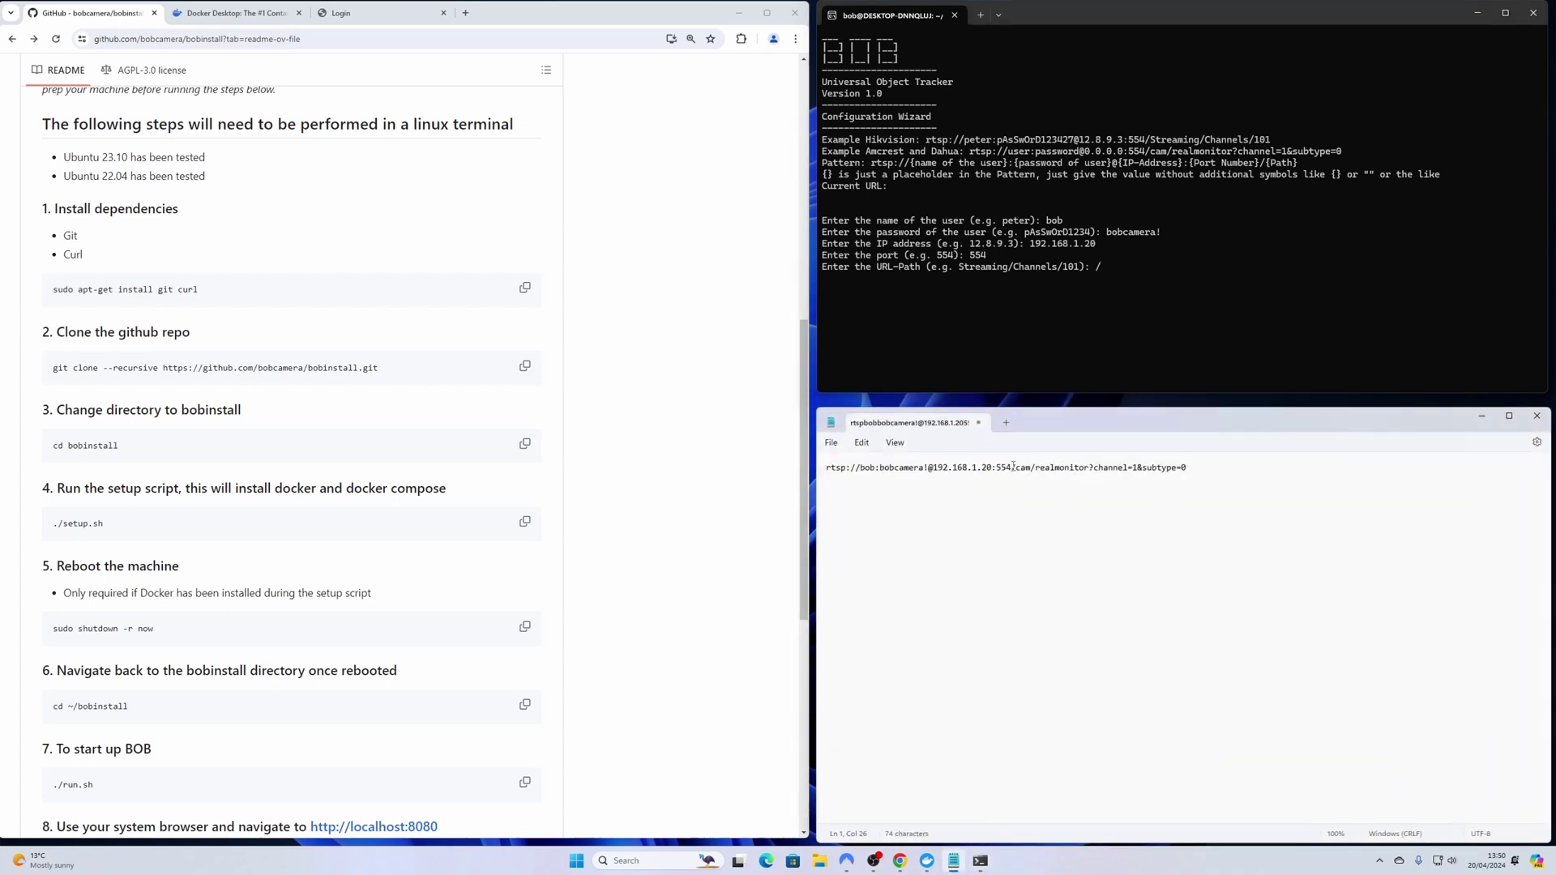
{"action": "left_click_drag", "start_coordinate": [1016, 468], "coordinate": [1209, 461]}
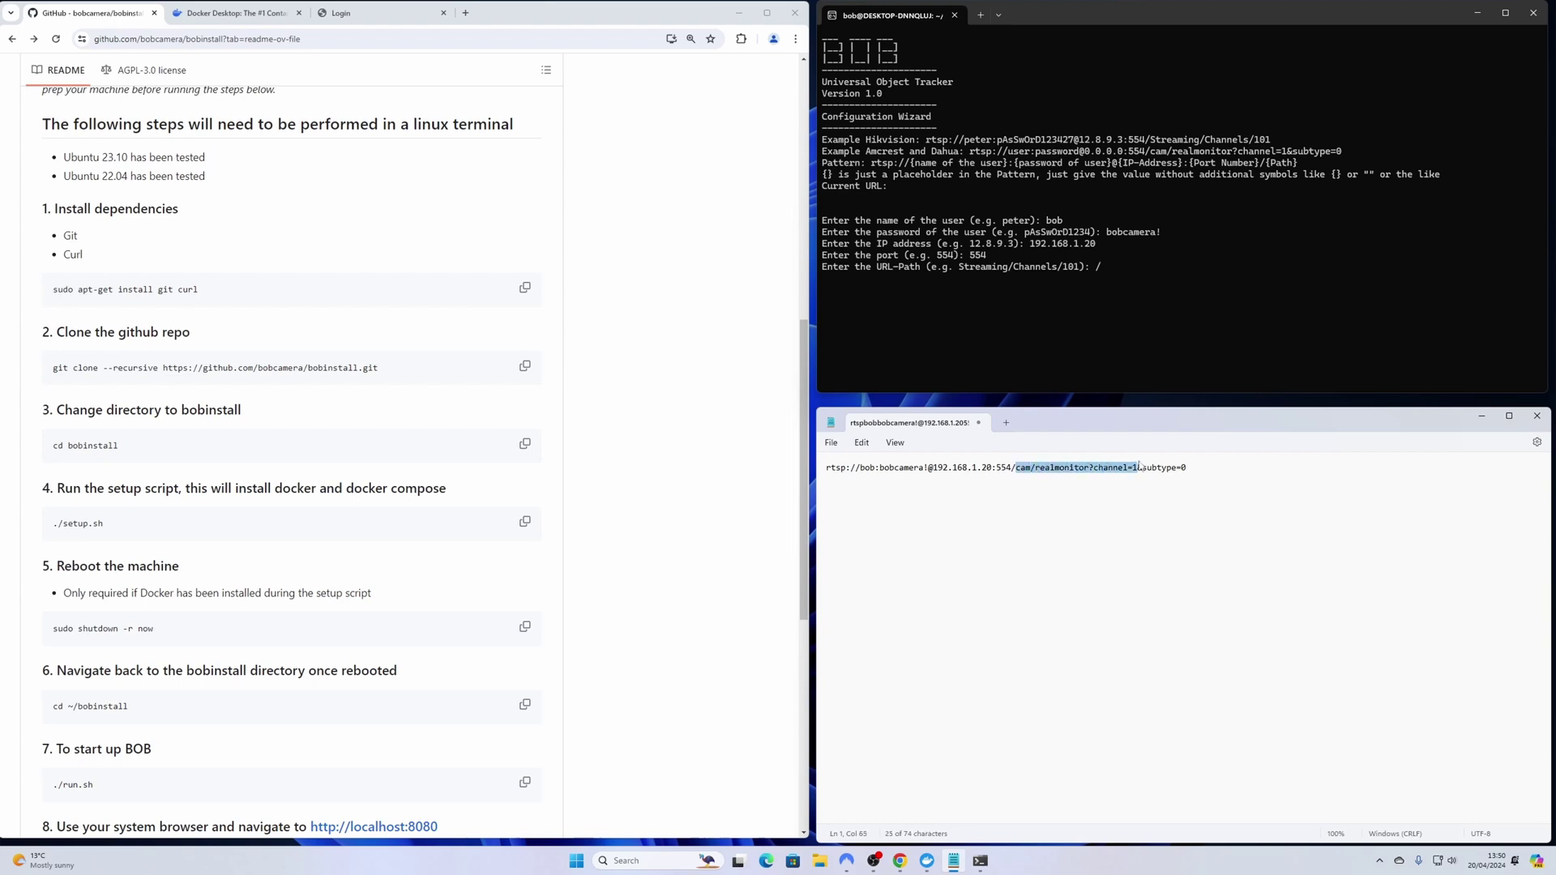
{"action": "left_click", "coordinate": [1173, 283]}
{"action": "right_click", "coordinate": [1136, 269]}
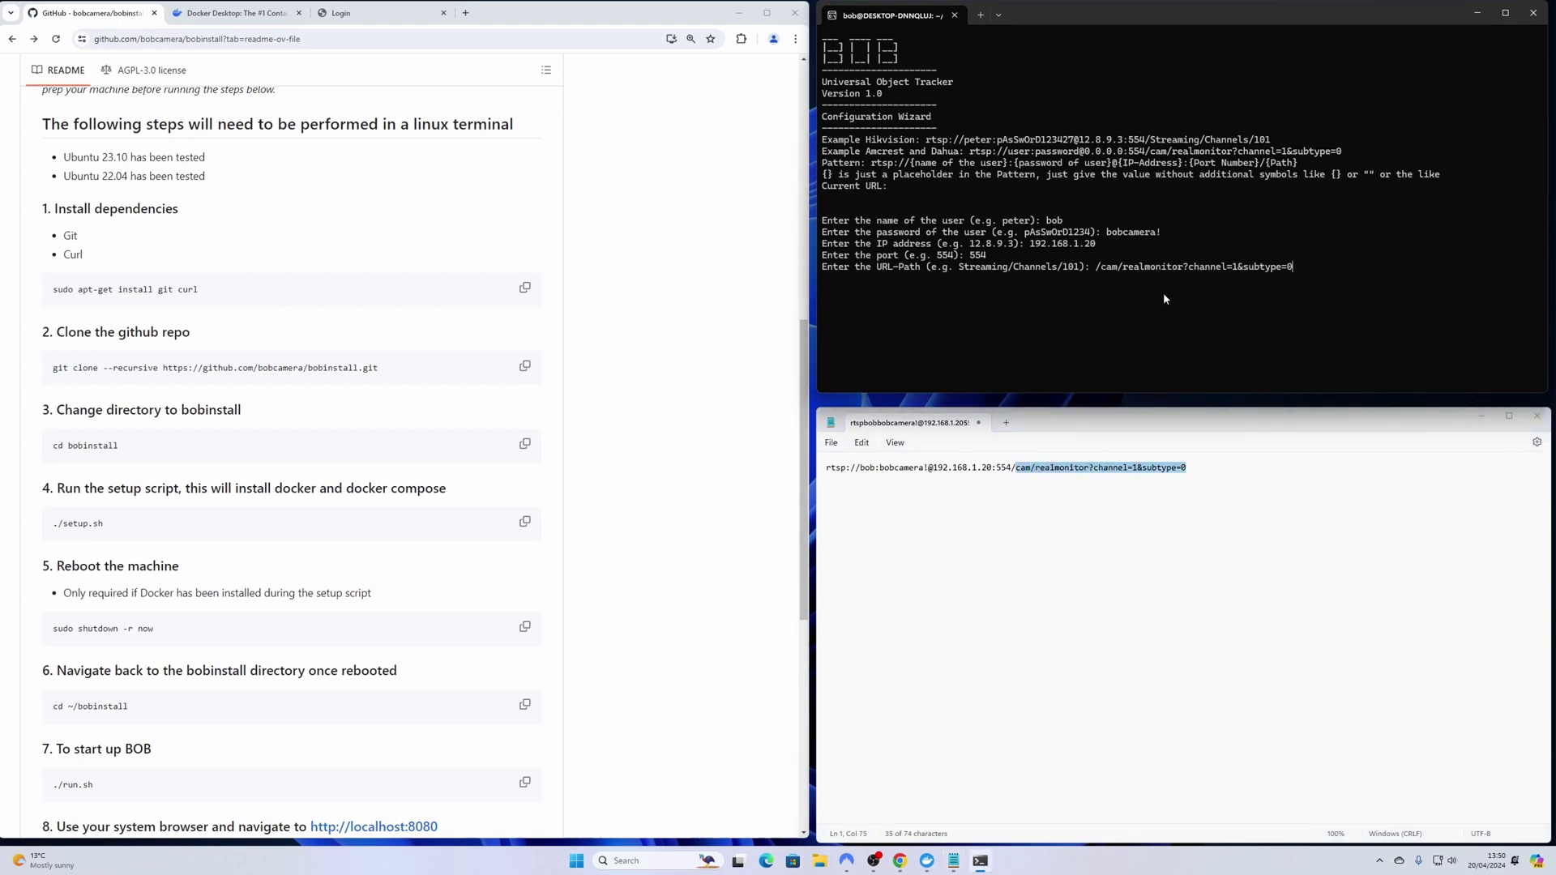
{"action": "key", "text": "Return"}
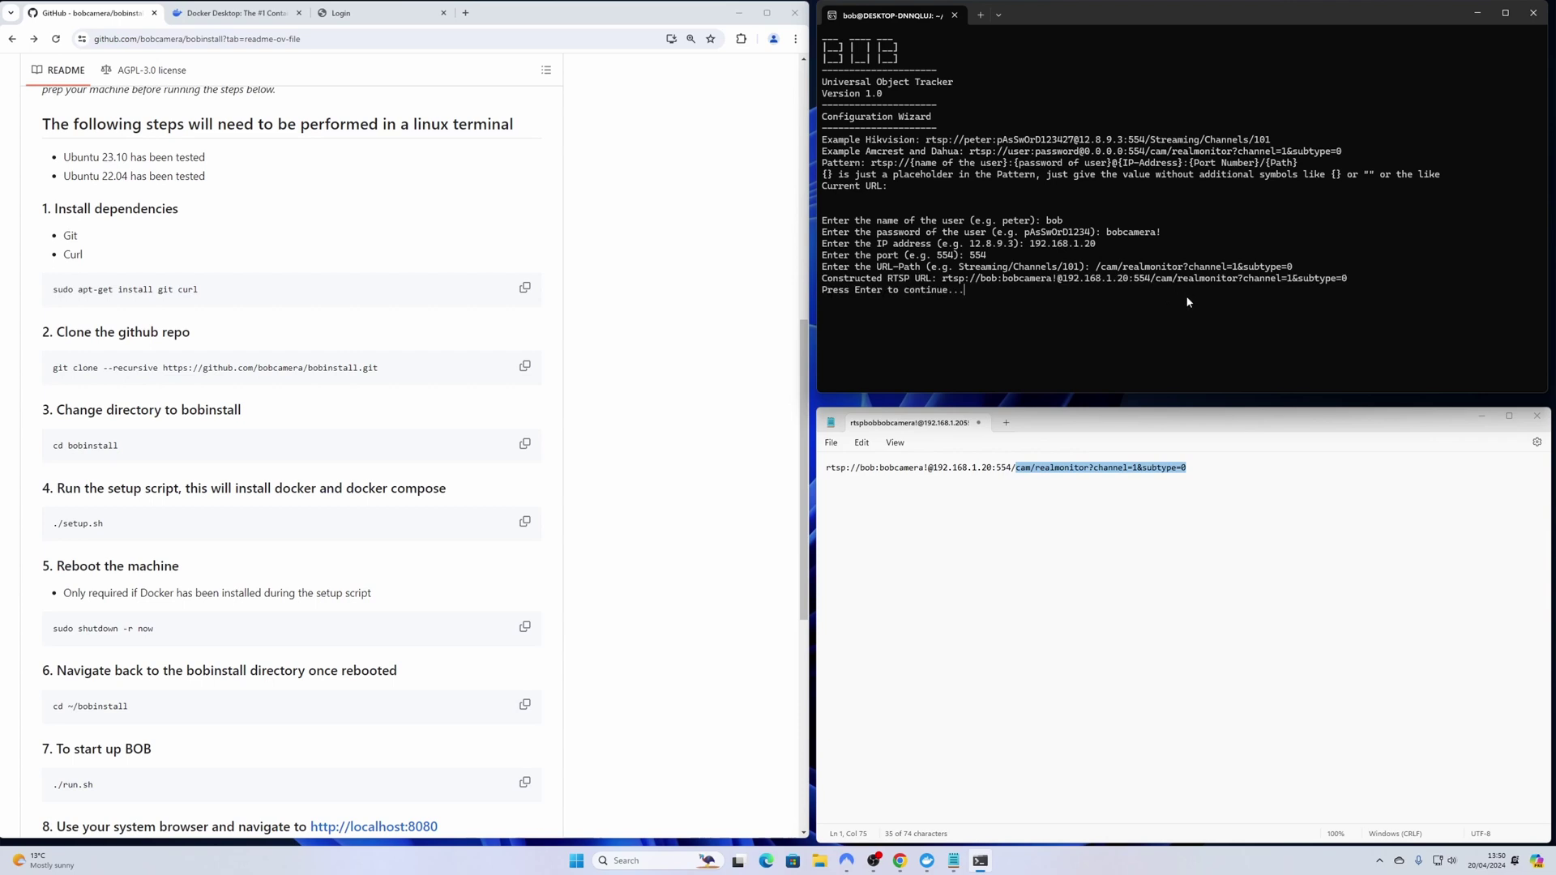
{"action": "key", "text": "Return"}
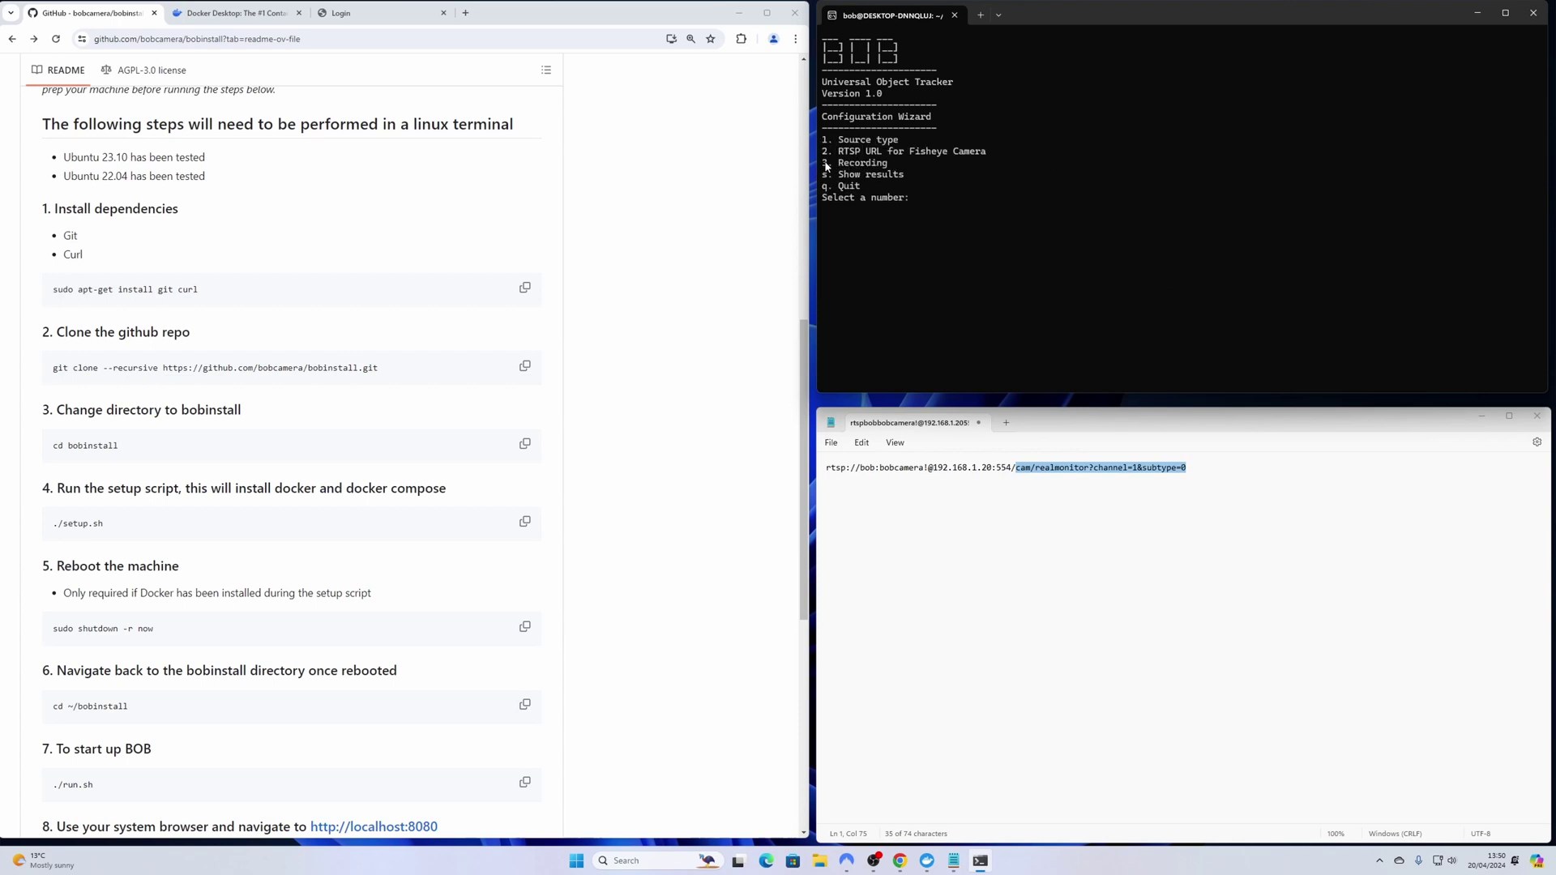
Set Recording to True and quit the wizard
{"action": "left_click_drag", "start_coordinate": [825, 163], "coordinate": [897, 171]}
{"action": "type", "text": "3"}
{"action": "key", "text": "Return"}
{"action": "type", "text": "1"}
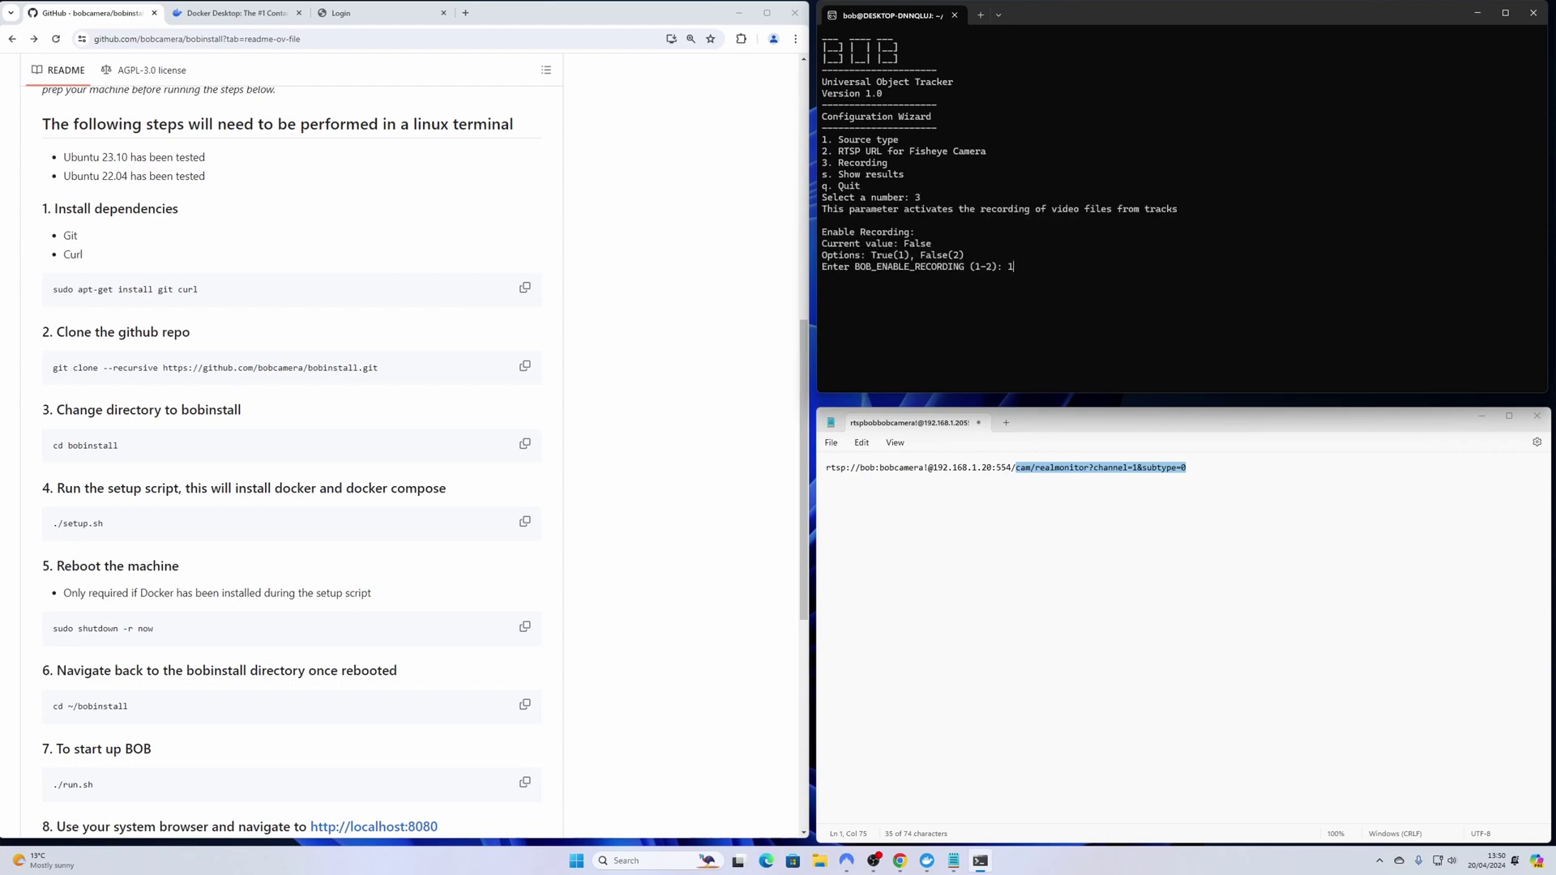
{"action": "key", "text": "Return"}
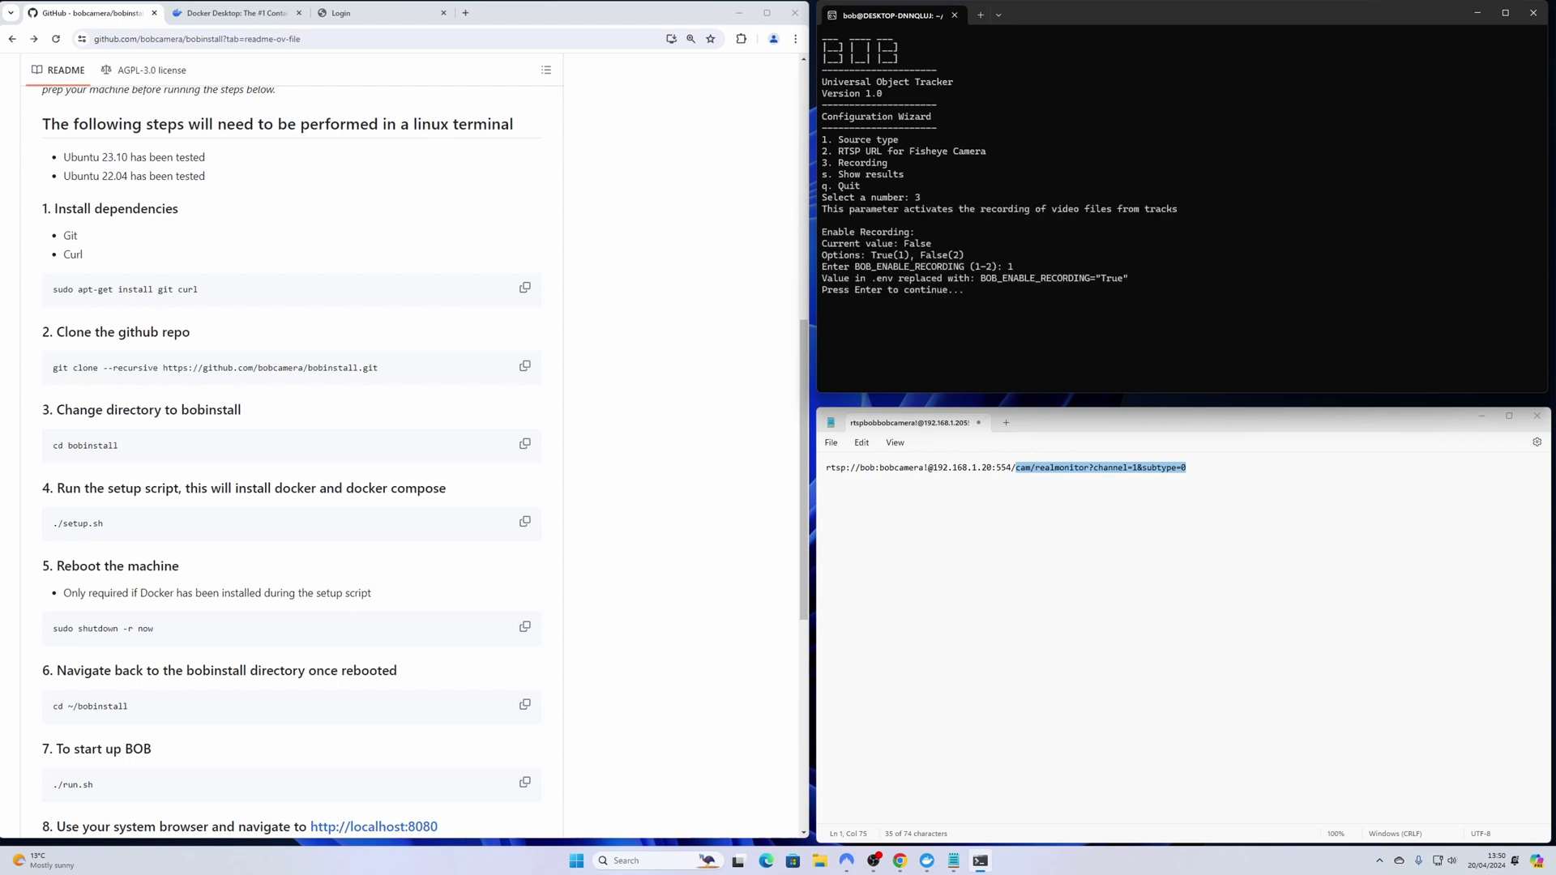
{"action": "key", "text": "Return"}
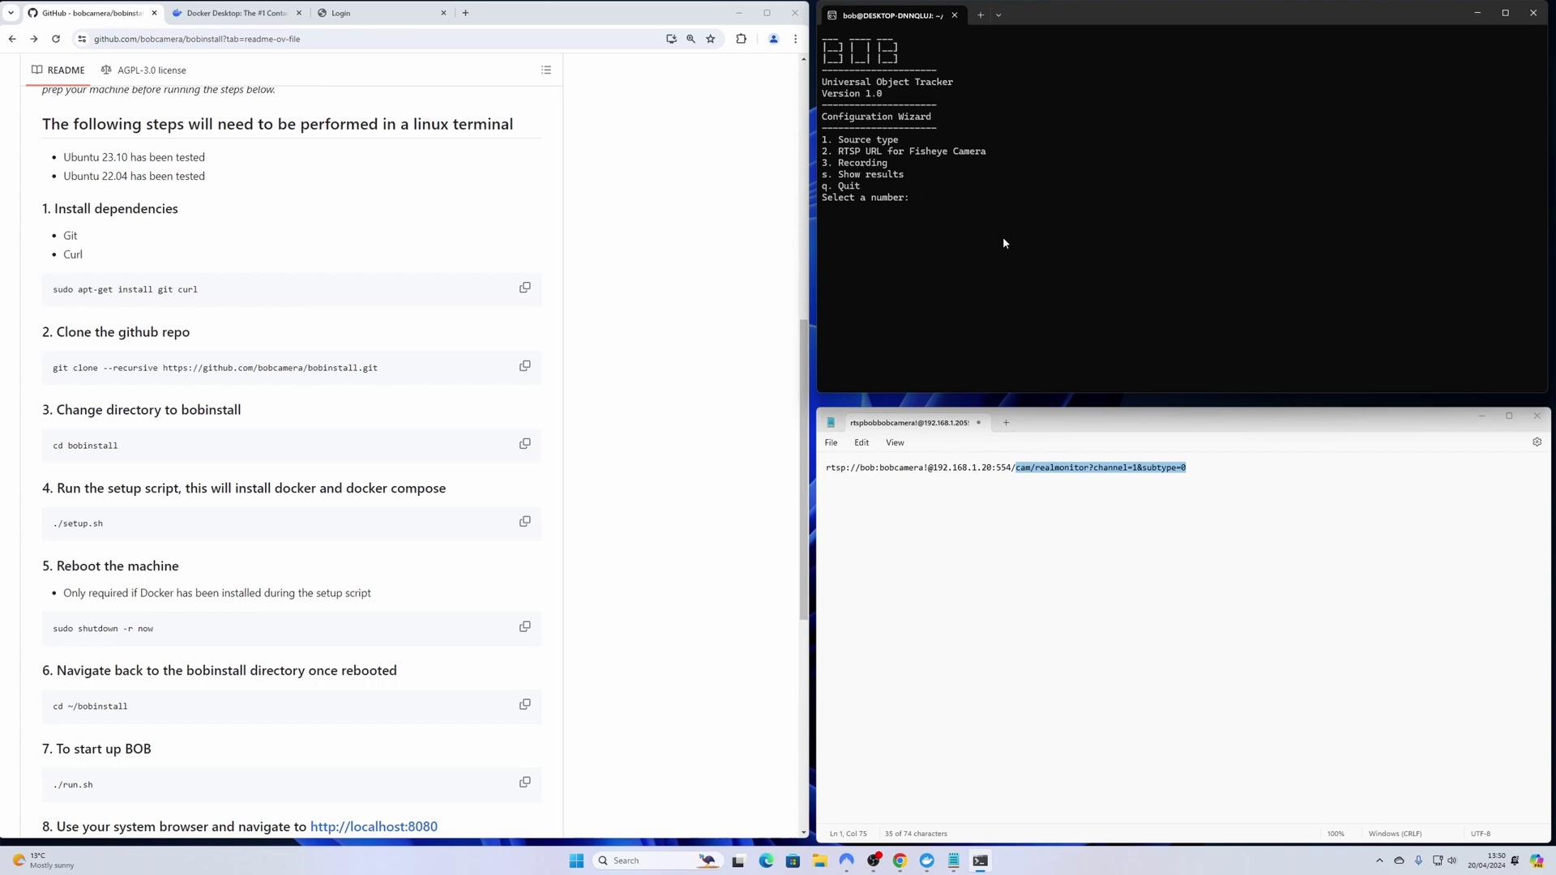
{"action": "type", "text": "q"}
{"action": "key", "text": "Return"}
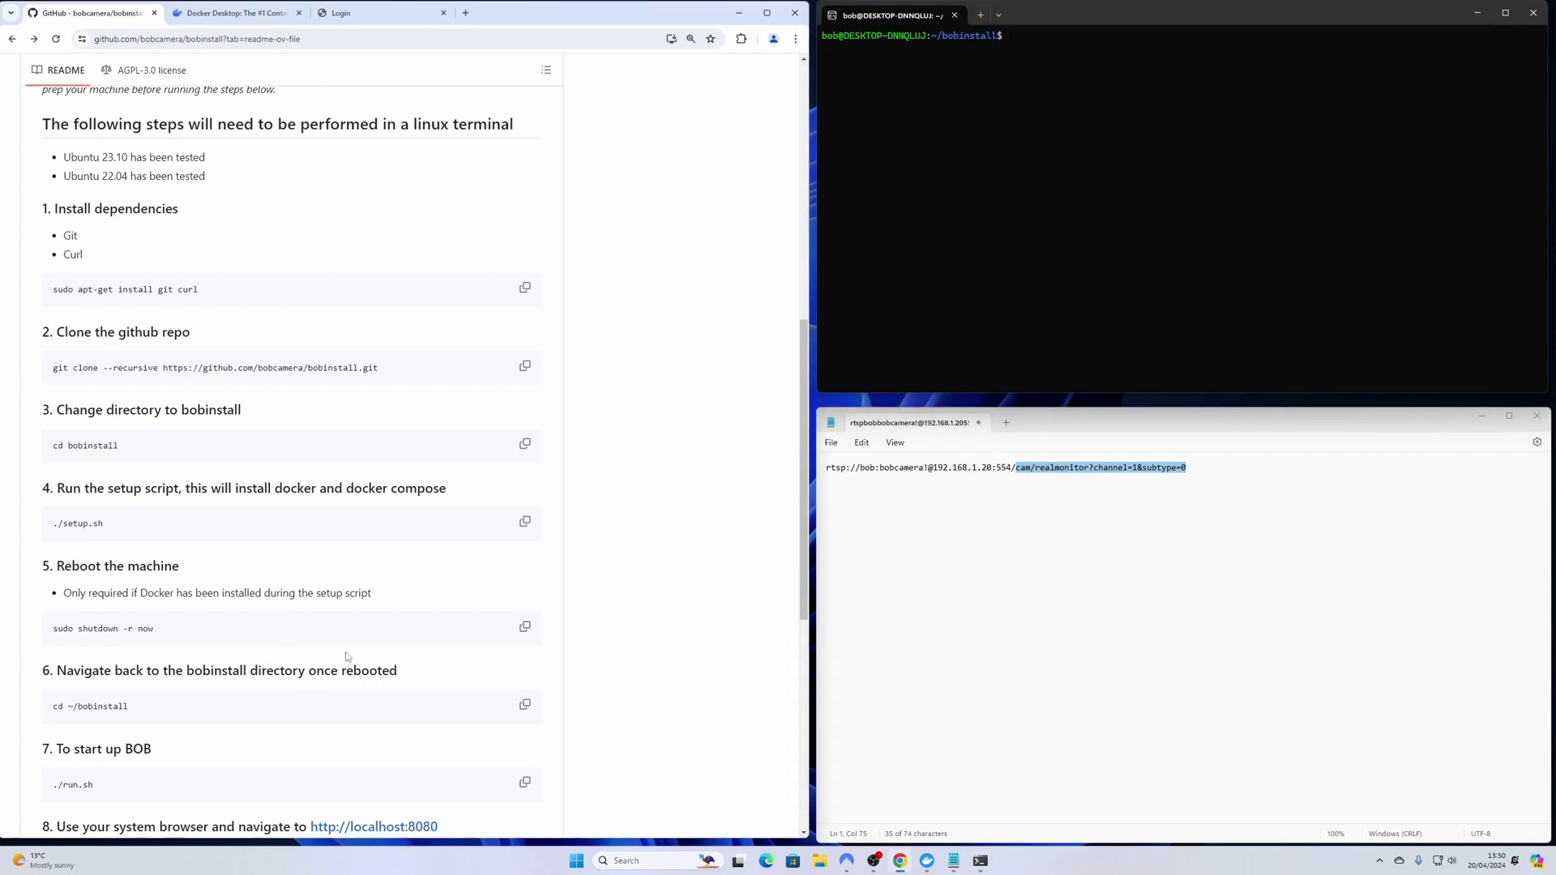
{"action": "scroll", "coordinate": [332, 572], "scroll_direction": "down", "scroll_amount": 1}
Launch BOB with ./run.sh using the default compose option
{"action": "left_click_drag", "start_coordinate": [153, 506], "coordinate": [46, 510]}
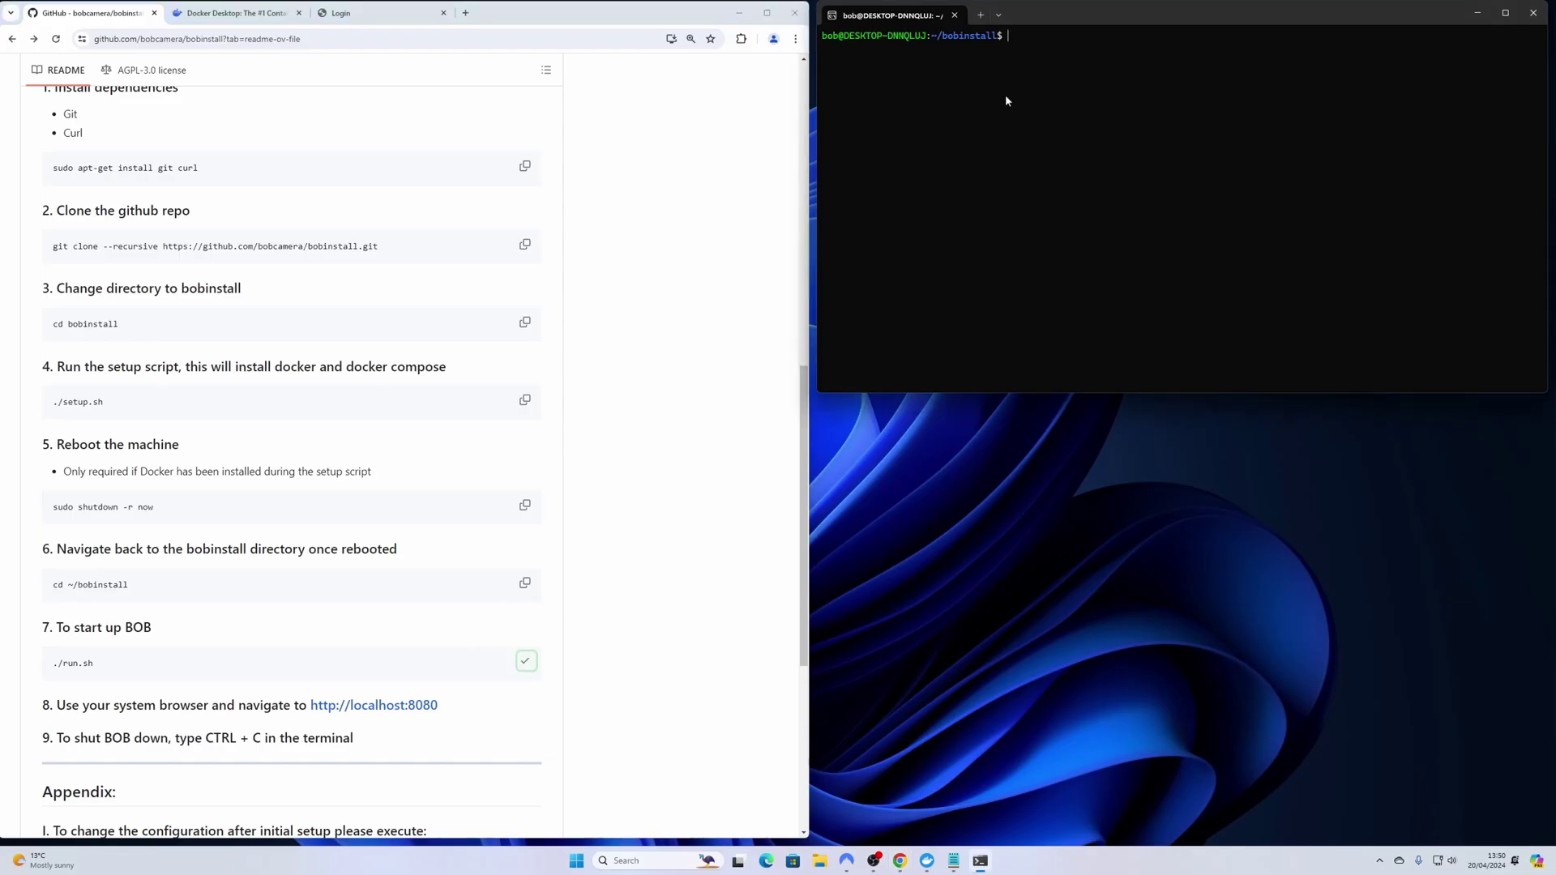
{"action": "right_click", "coordinate": [1005, 94]}
{"action": "key", "text": "Return"}
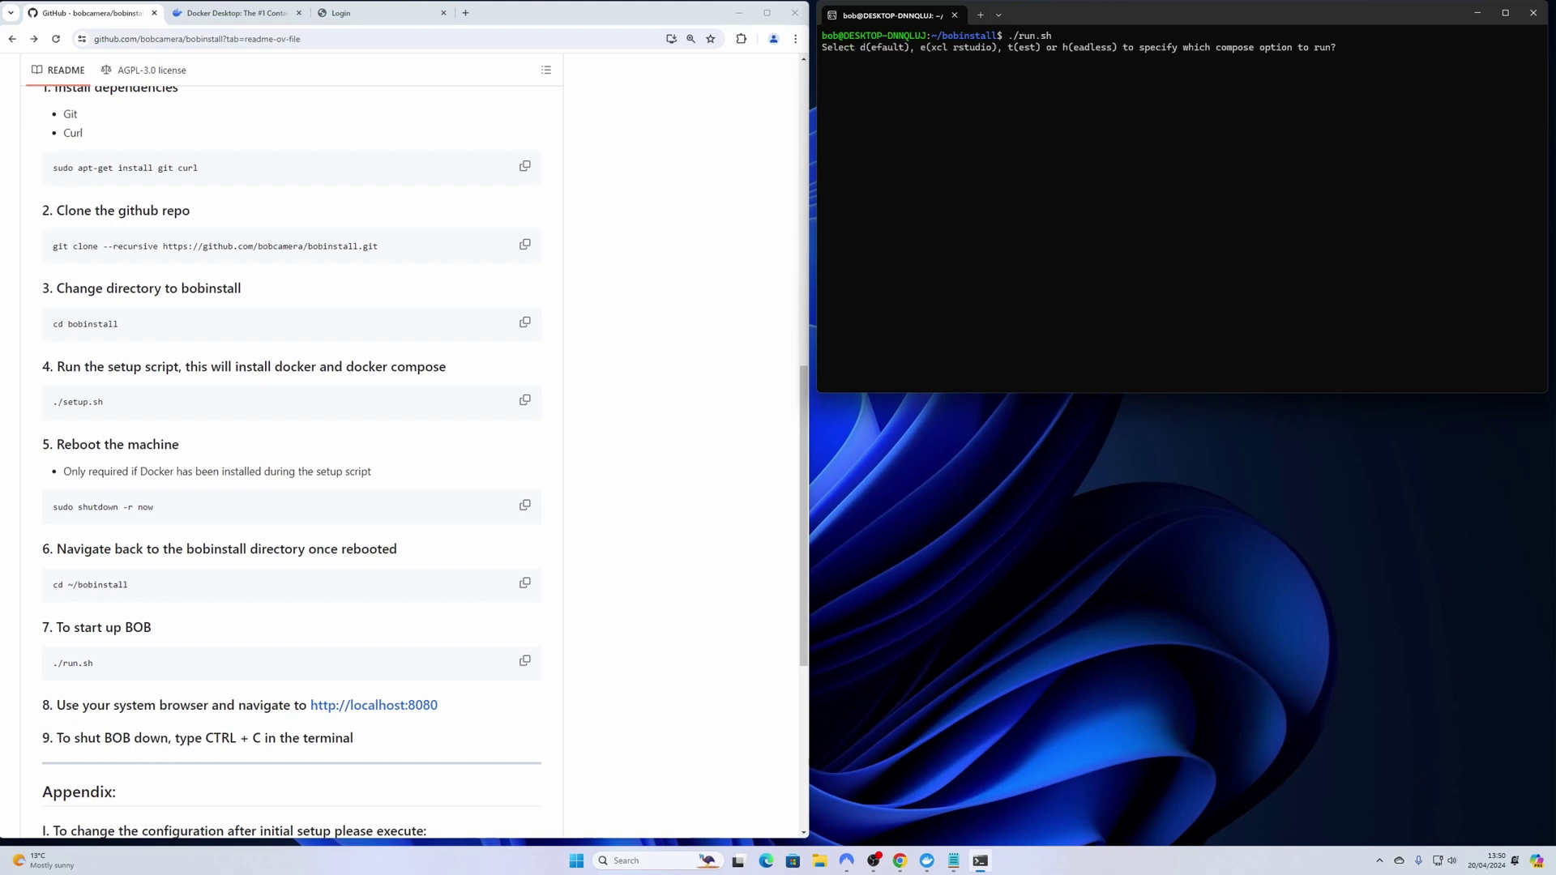
{"action": "type", "text": "d"}
{"action": "key", "text": "Return"}
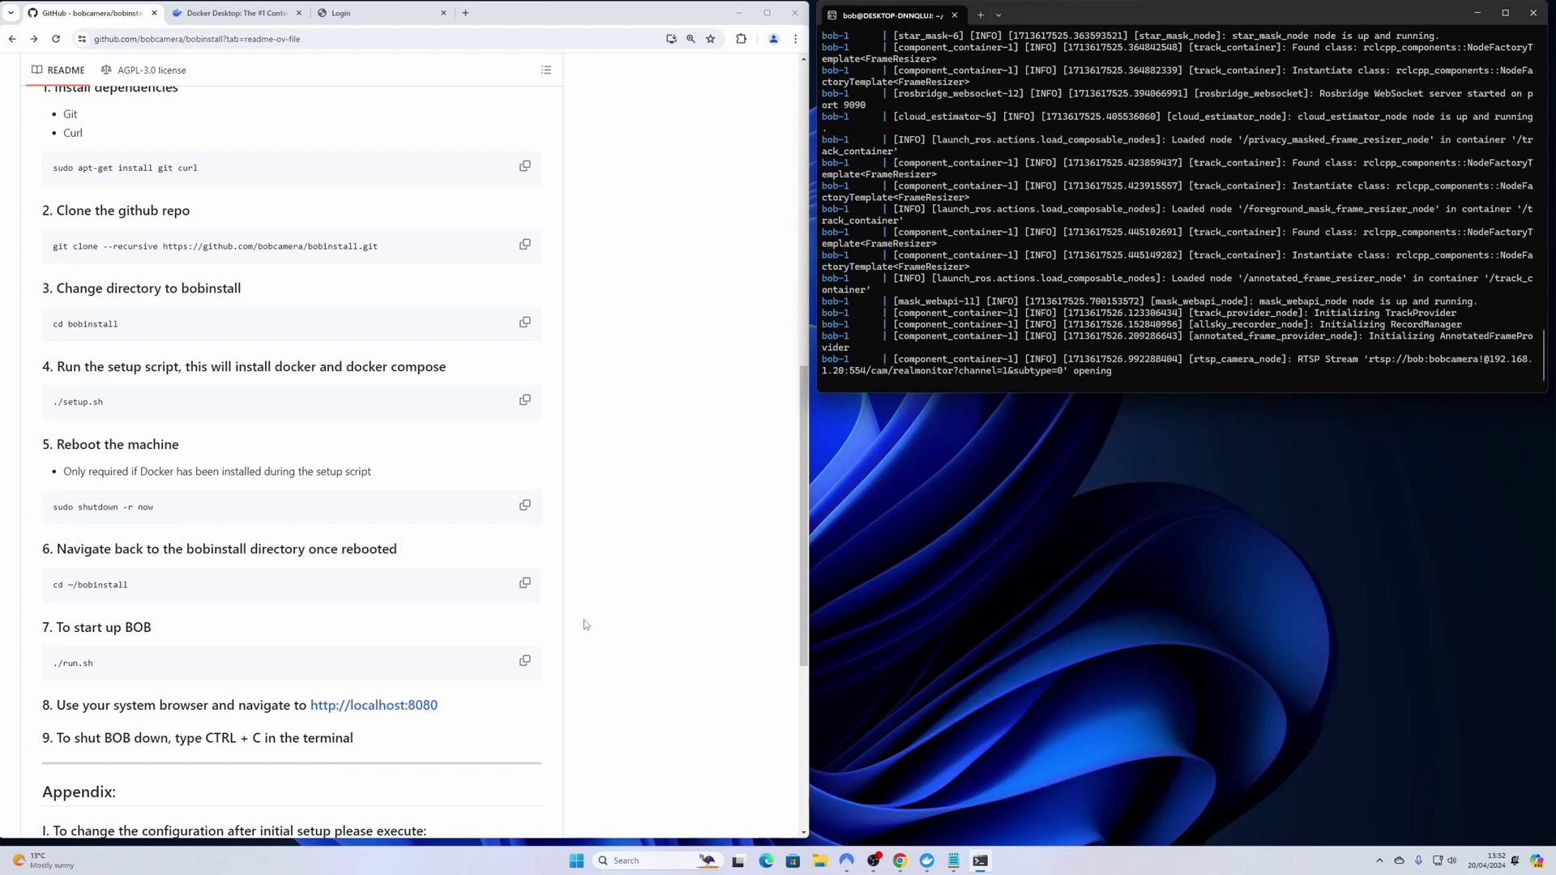
{"action": "left_click_drag", "start_coordinate": [440, 705], "coordinate": [313, 707]}
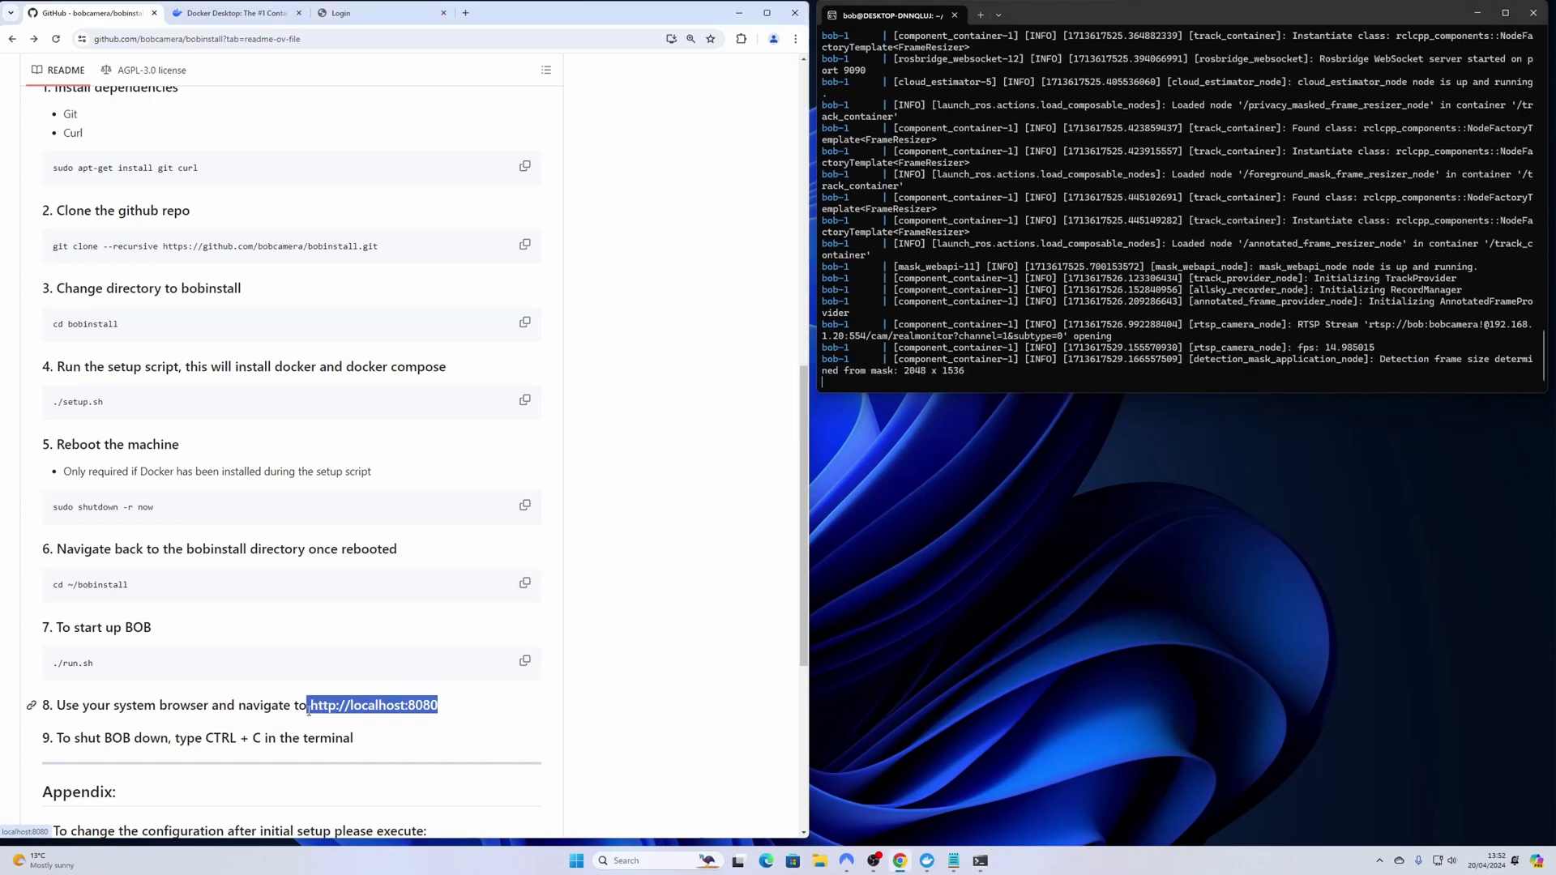
{"action": "right_click", "coordinate": [321, 708]}
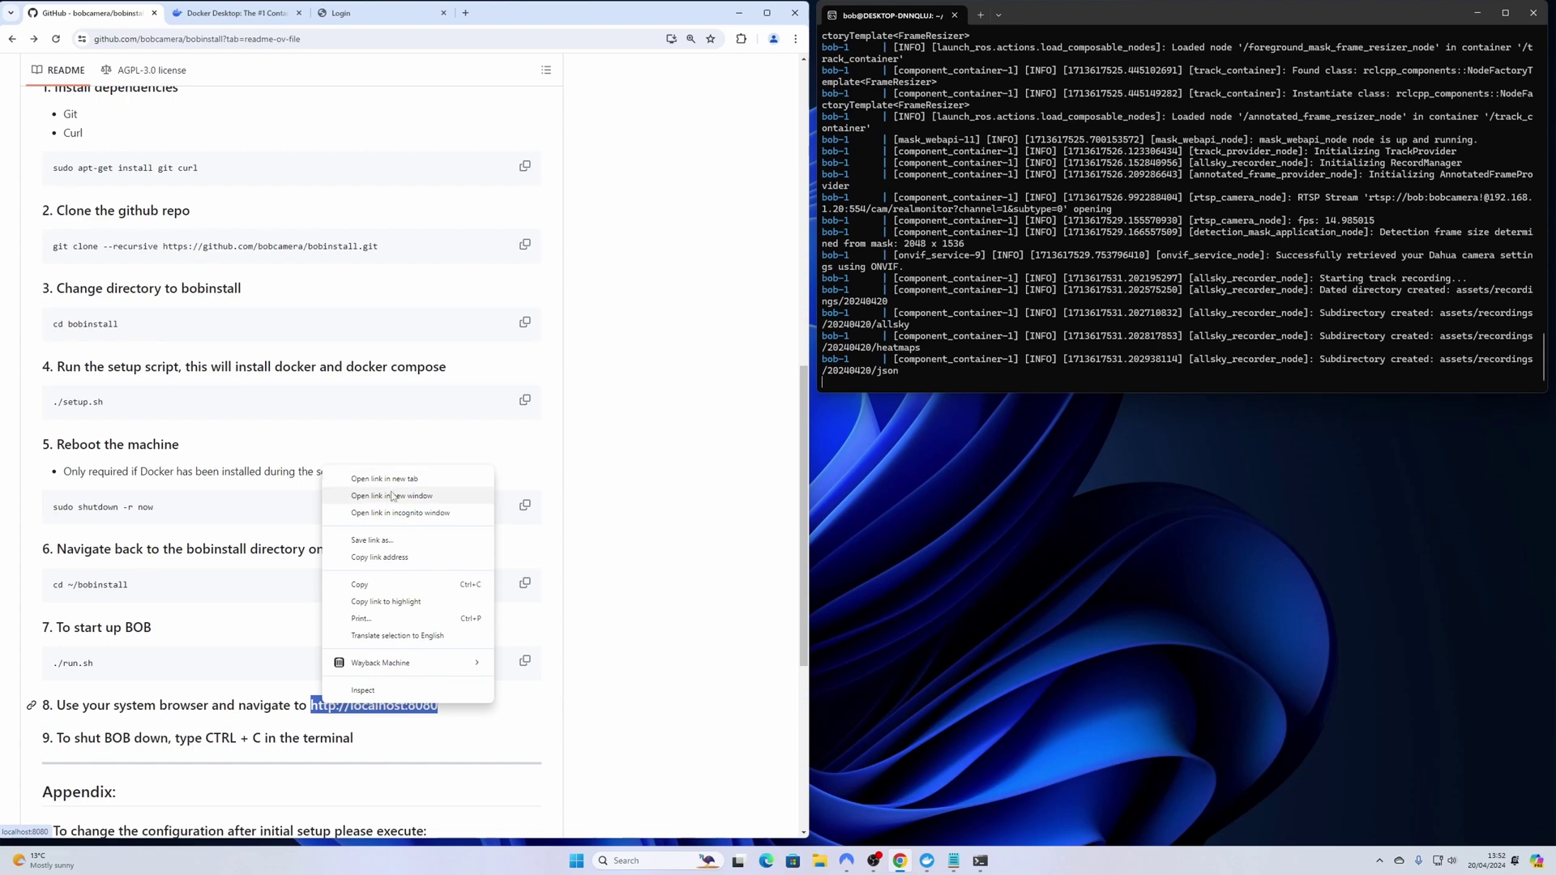
{"action": "left_click", "coordinate": [360, 585]}
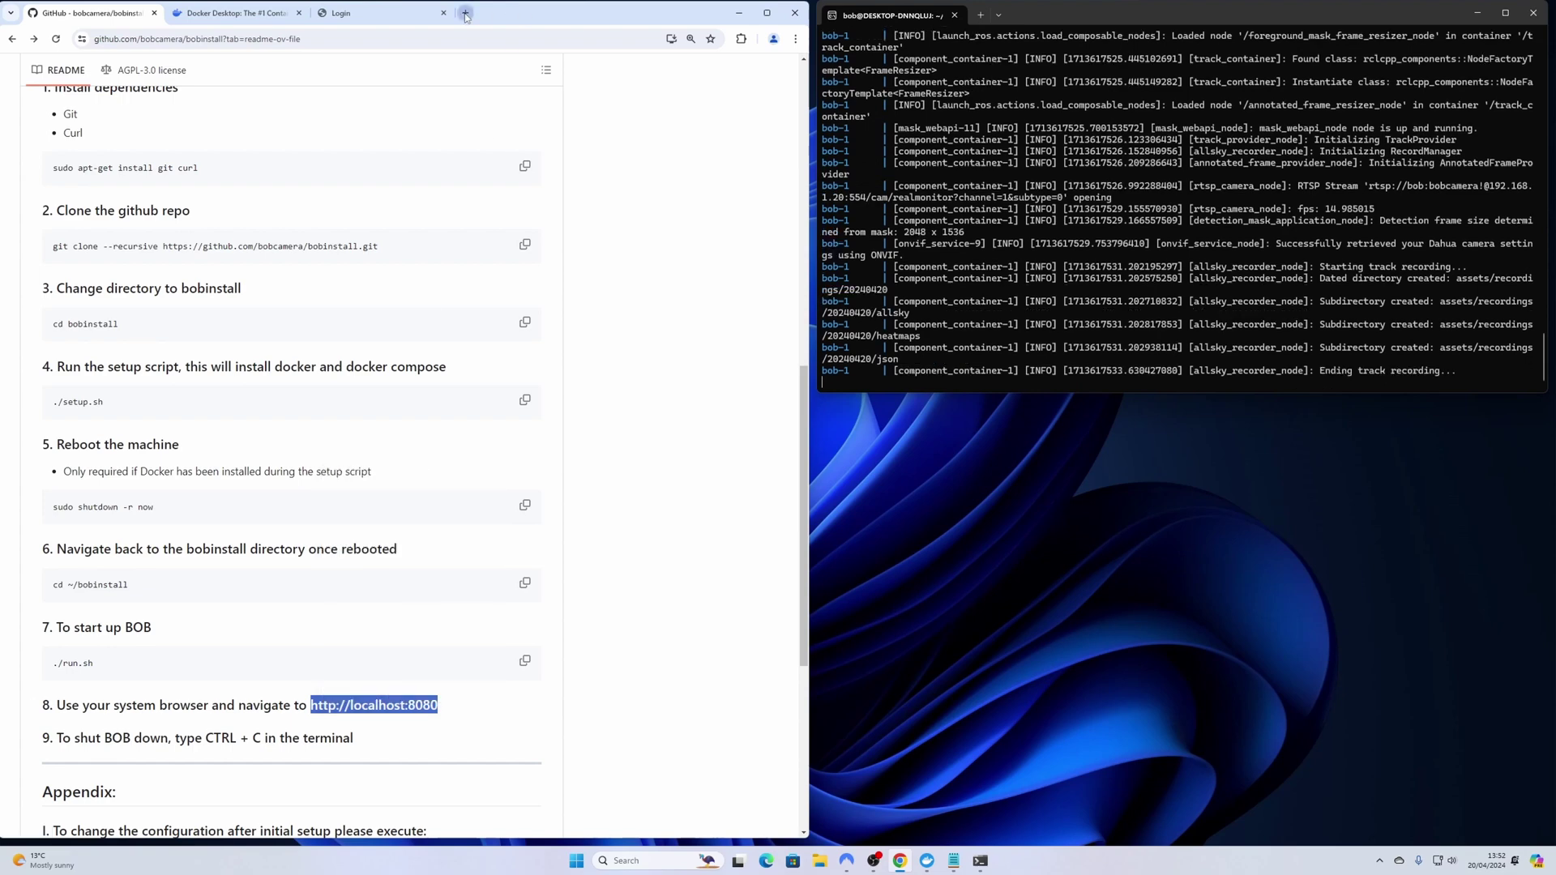
{"action": "key", "text": "ctrl+t"}
{"action": "key", "text": "ctrl+v"}
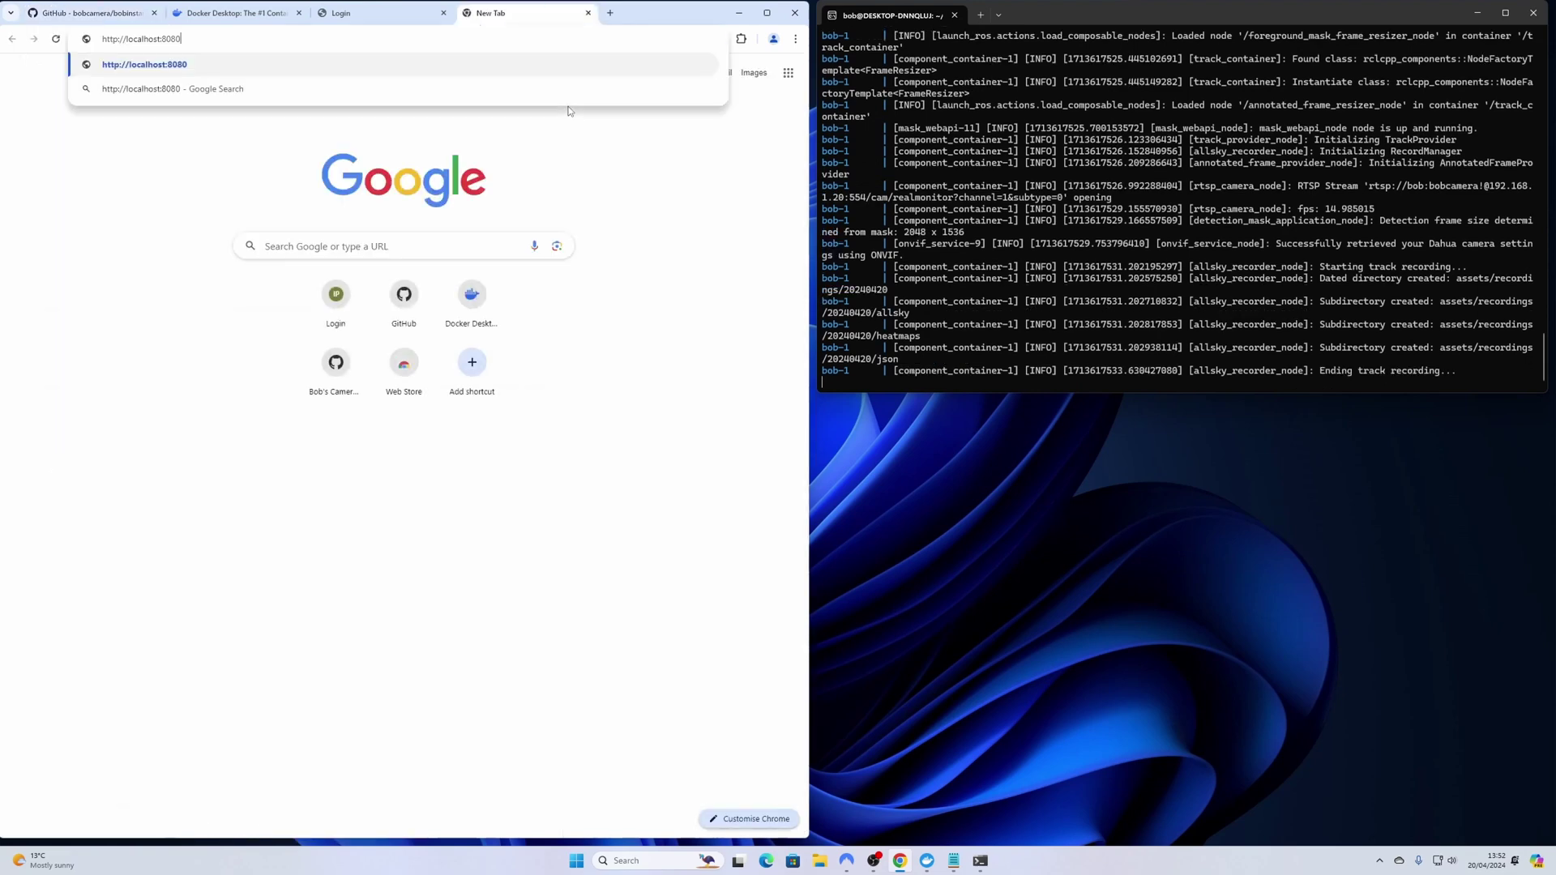
{"action": "key", "text": "Return"}
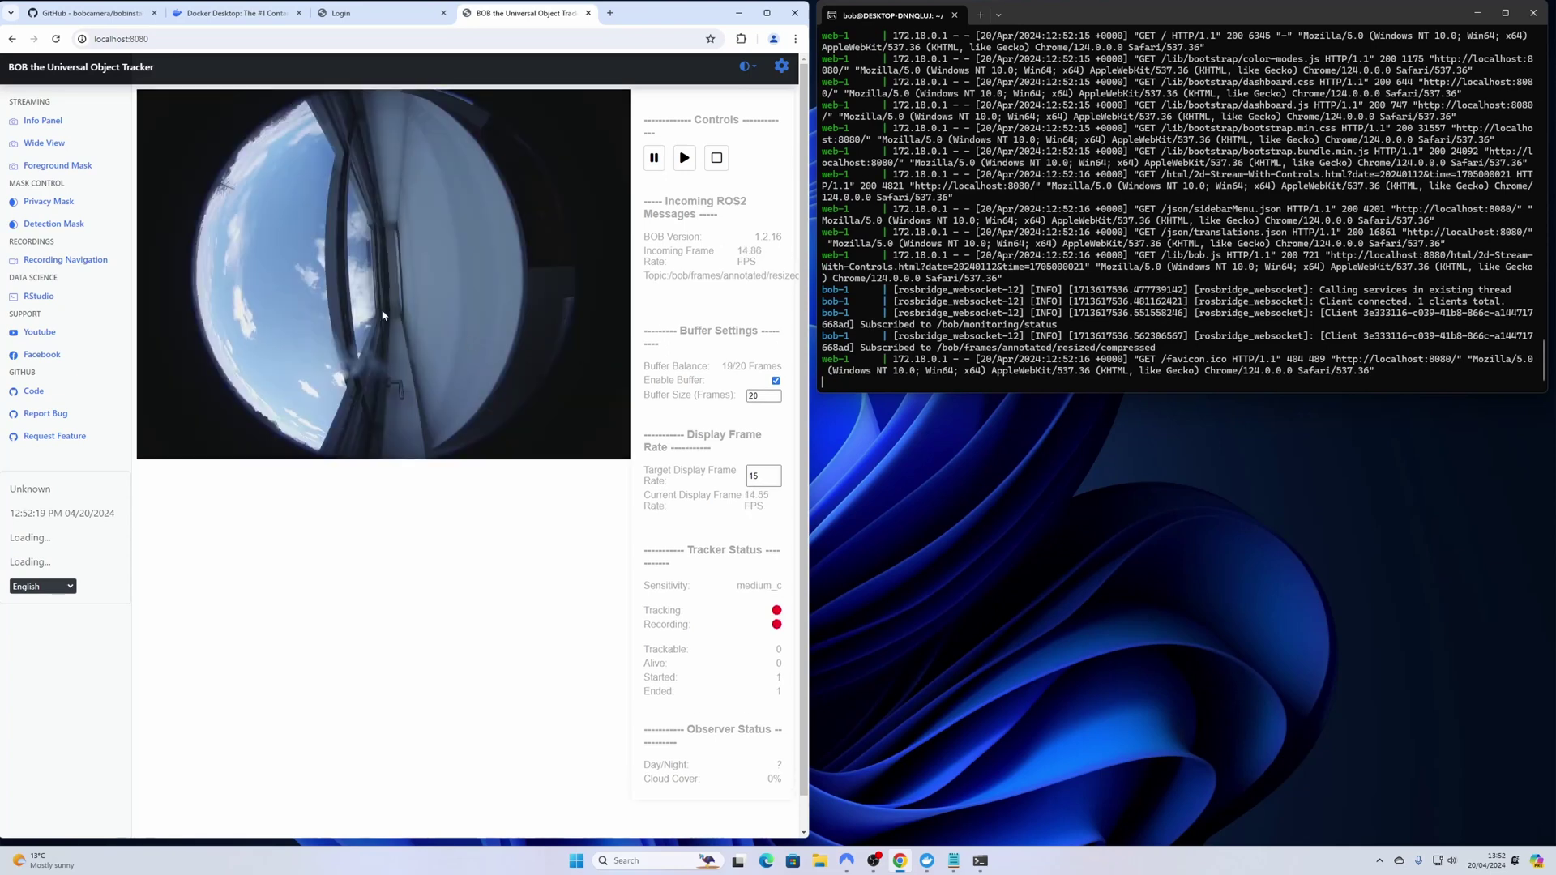
Outline the sky with a five-corner detection mask polygon and save it
{"action": "left_click", "coordinate": [54, 223]}
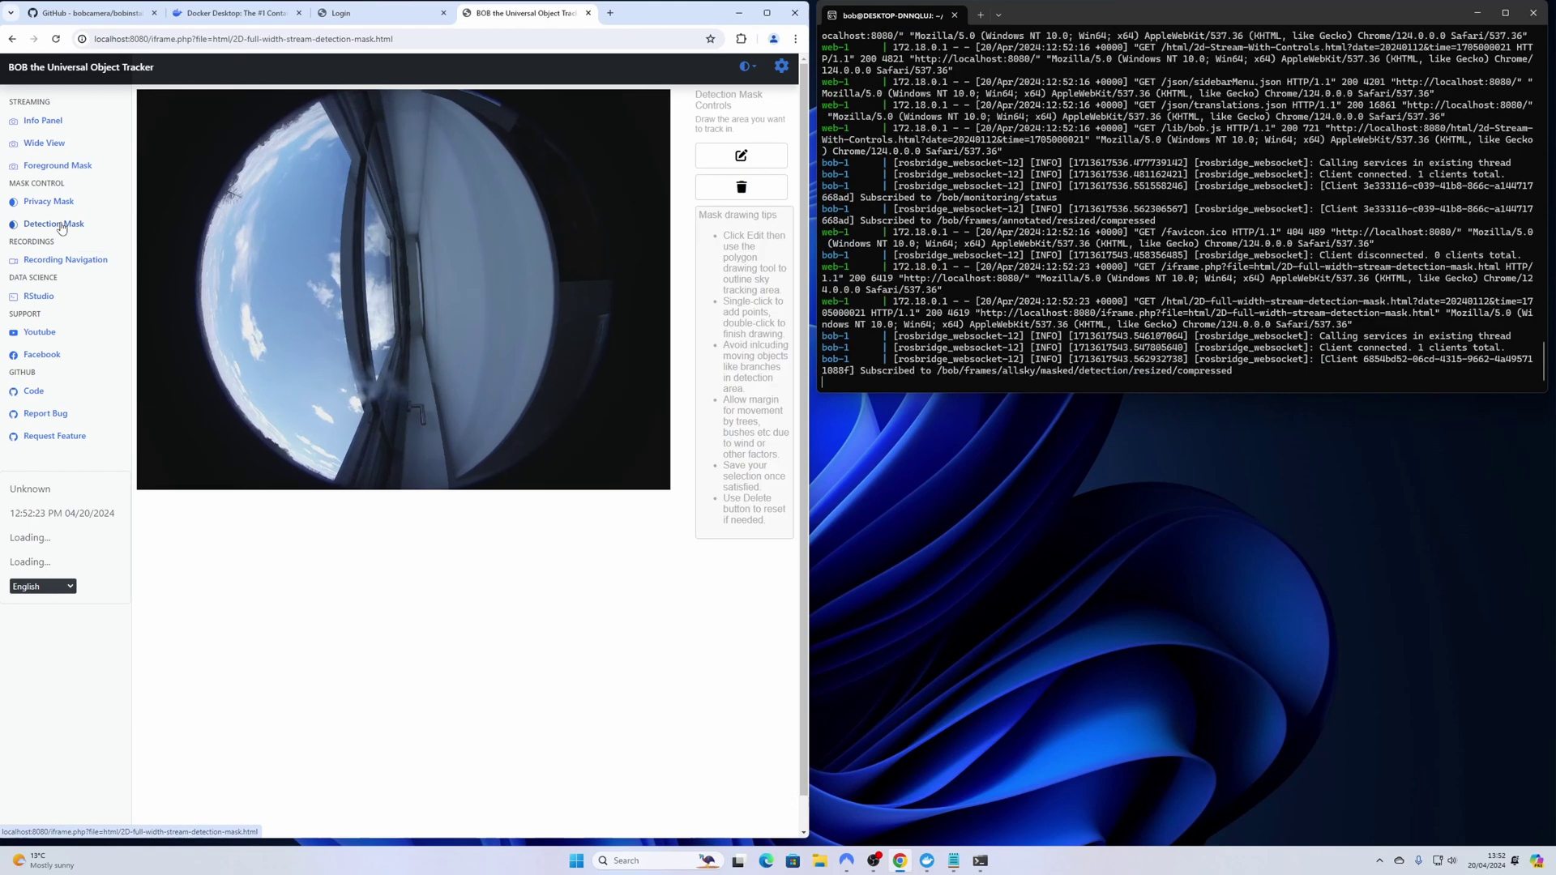
{"action": "left_click", "coordinate": [740, 156]}
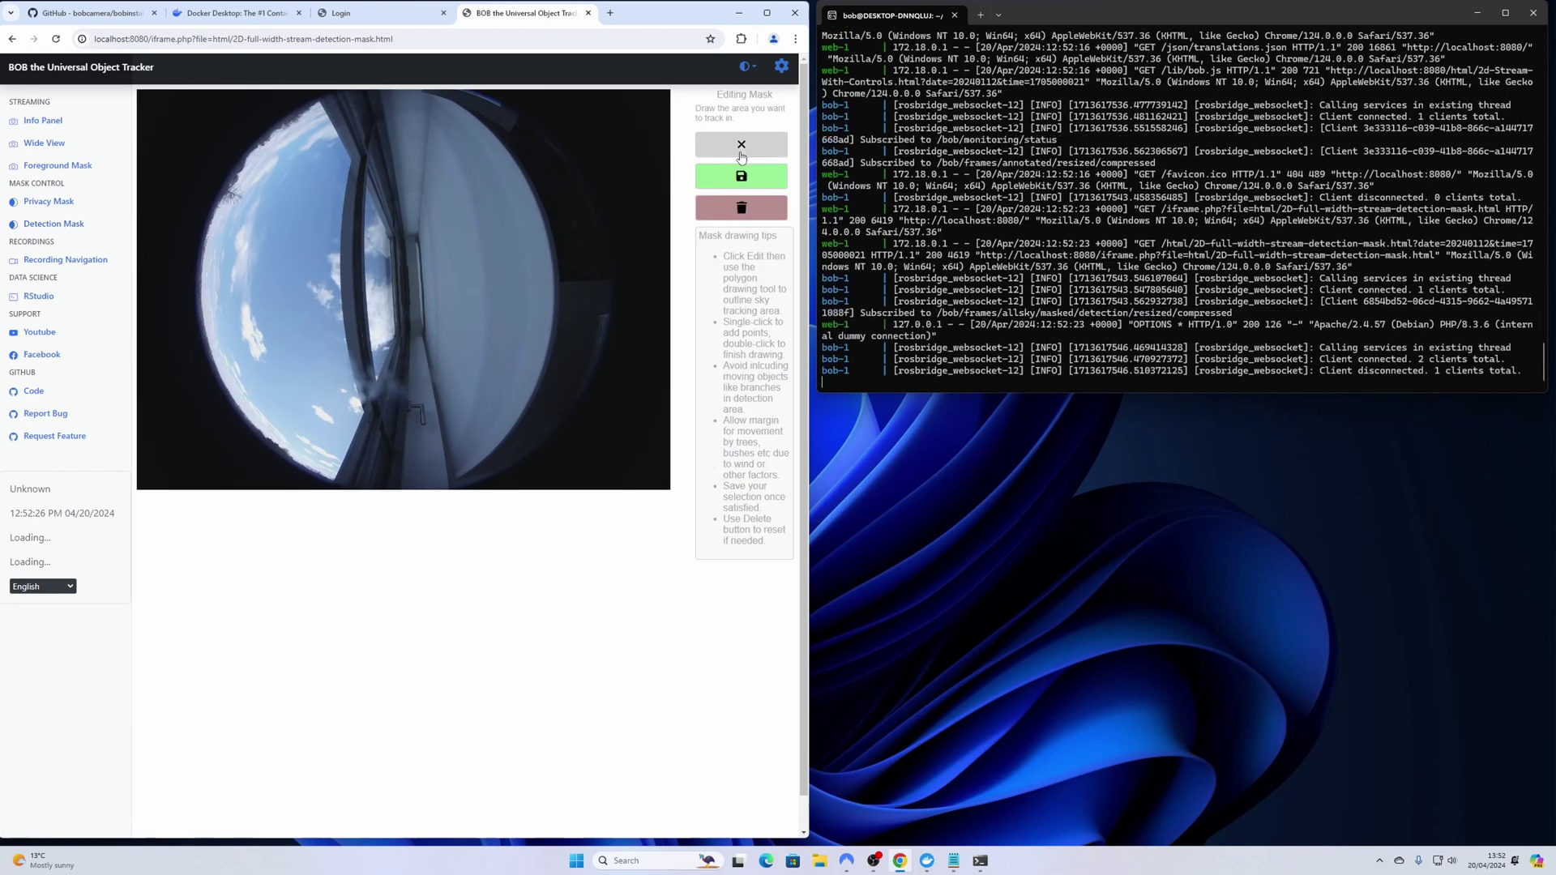
{"action": "left_click", "coordinate": [319, 108]}
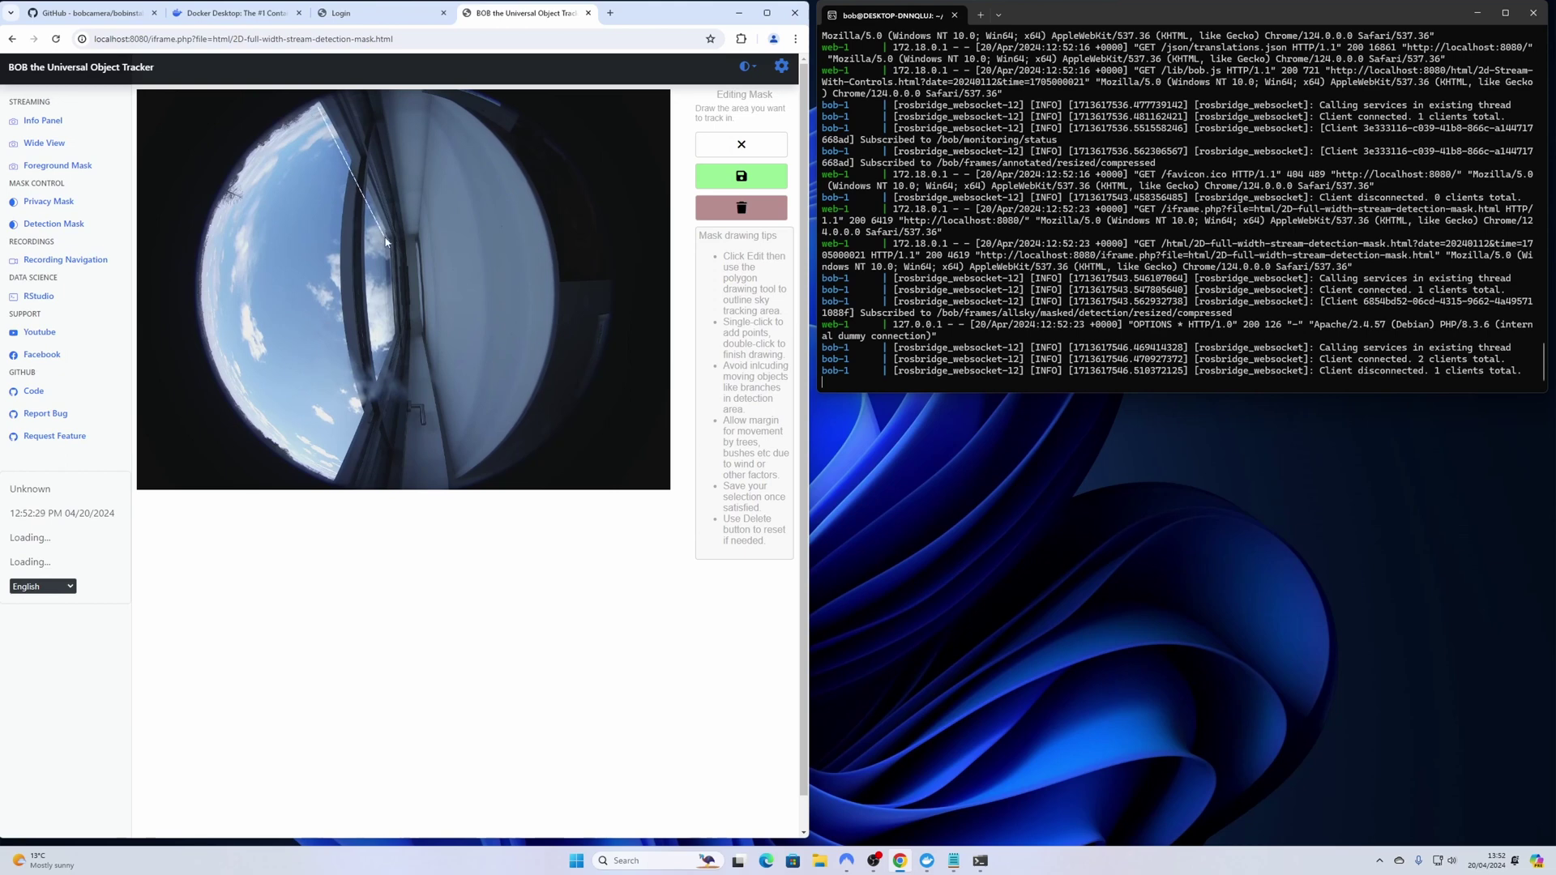
{"action": "left_click", "coordinate": [387, 243]}
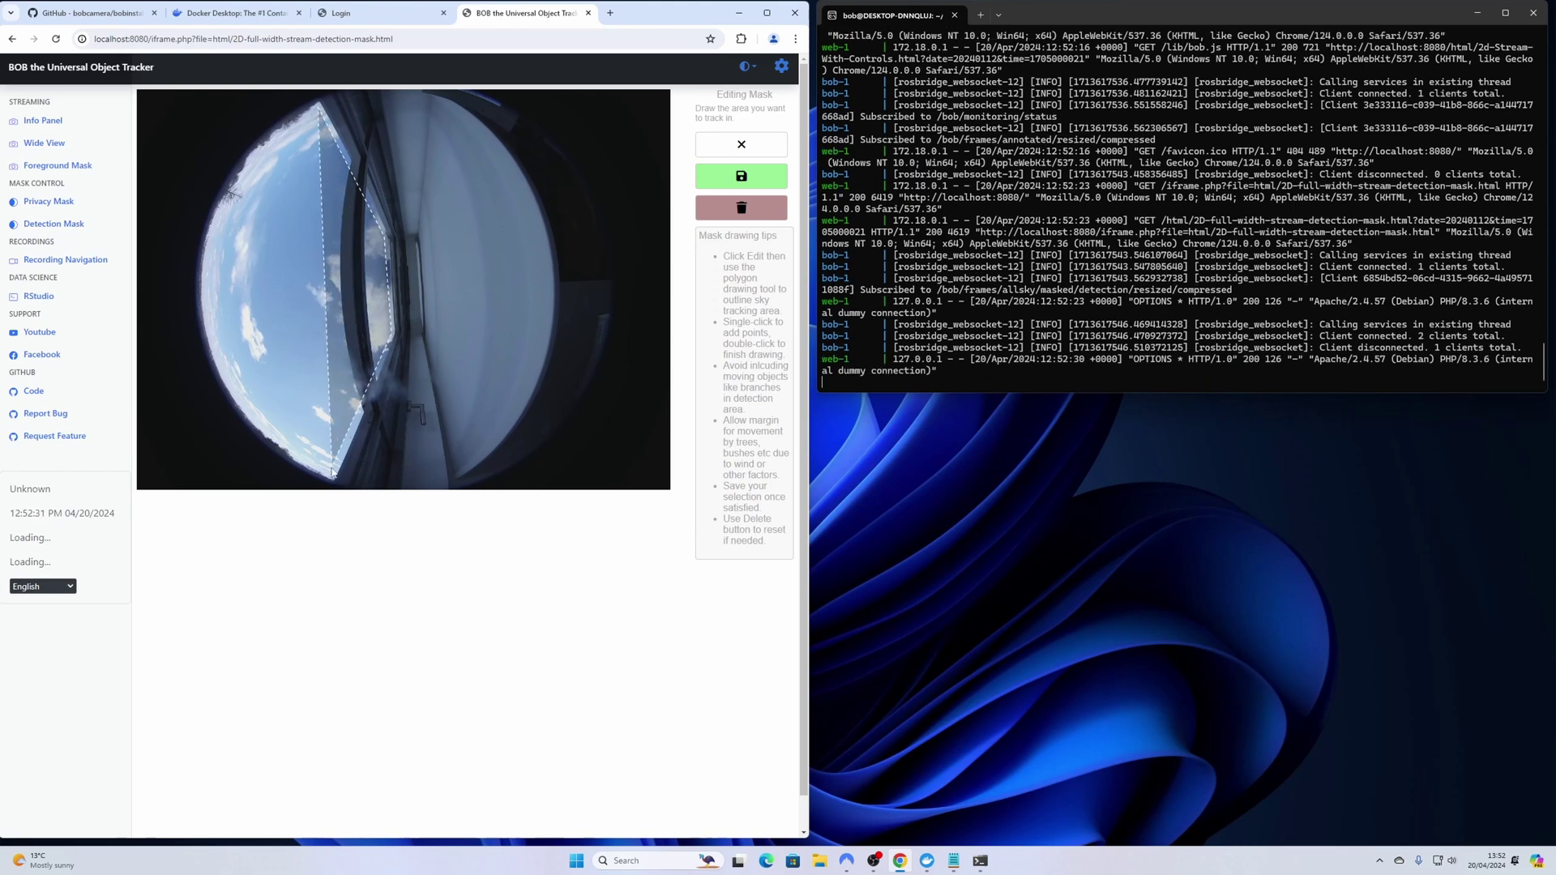
{"action": "left_click", "coordinate": [336, 471]}
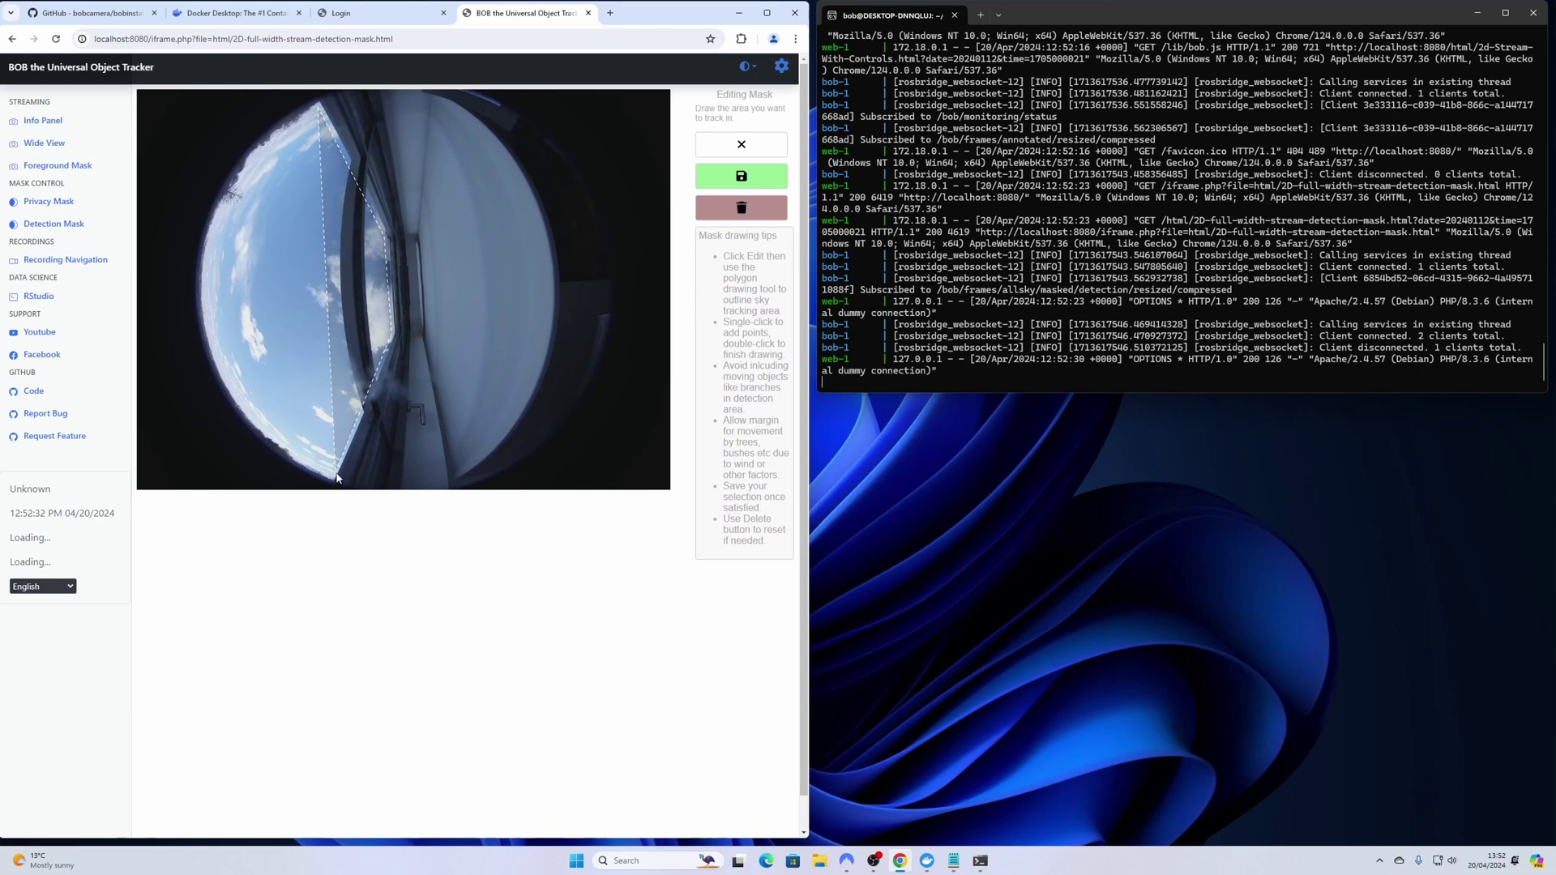
{"action": "left_click", "coordinate": [272, 435]}
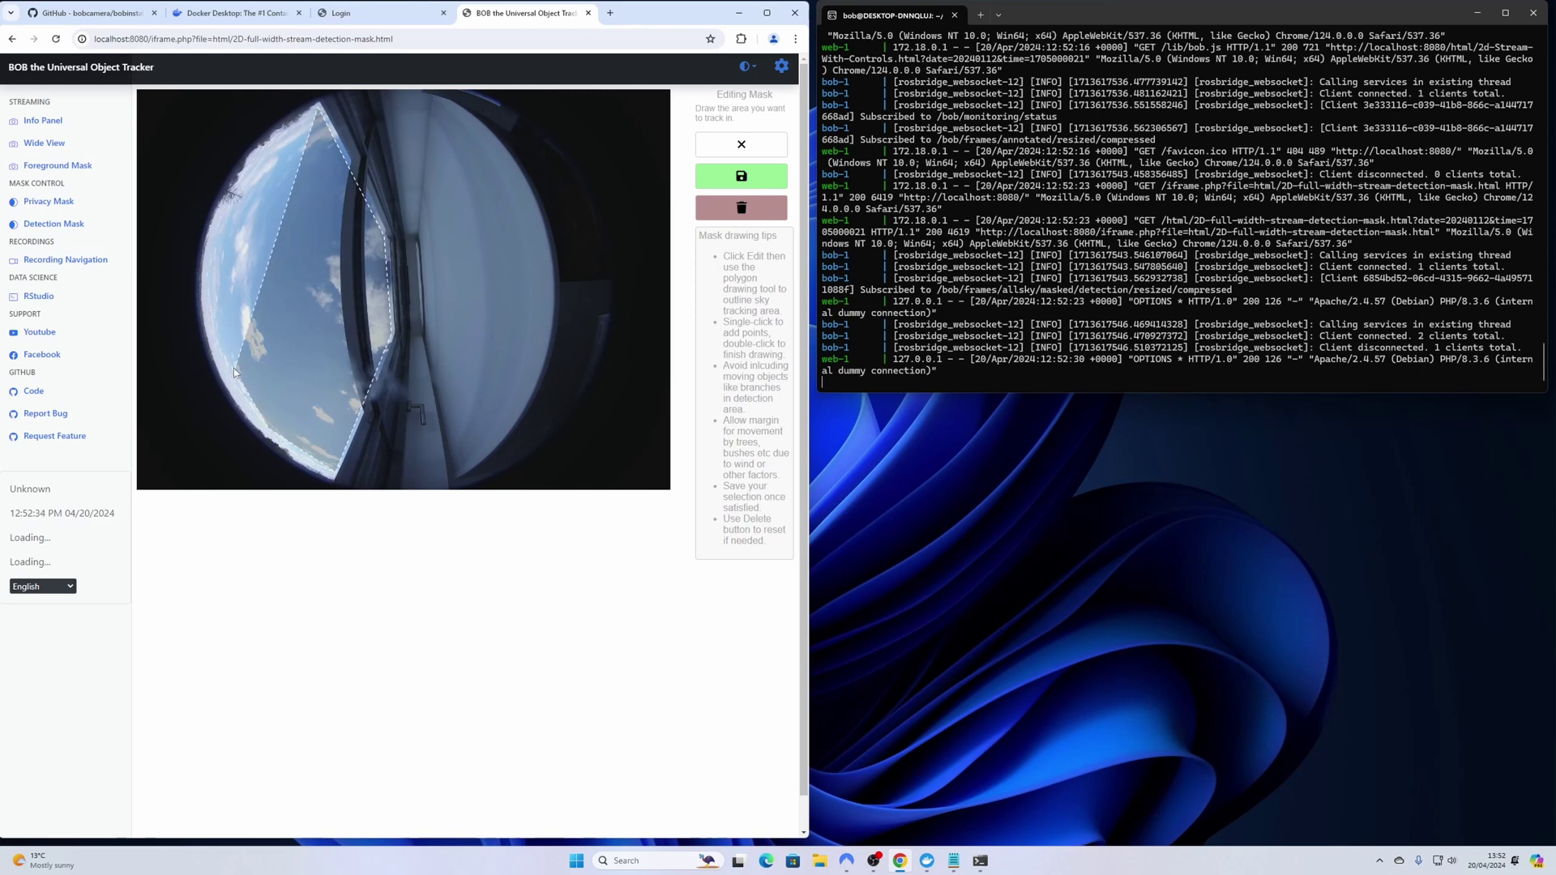
{"action": "left_click", "coordinate": [205, 263]}
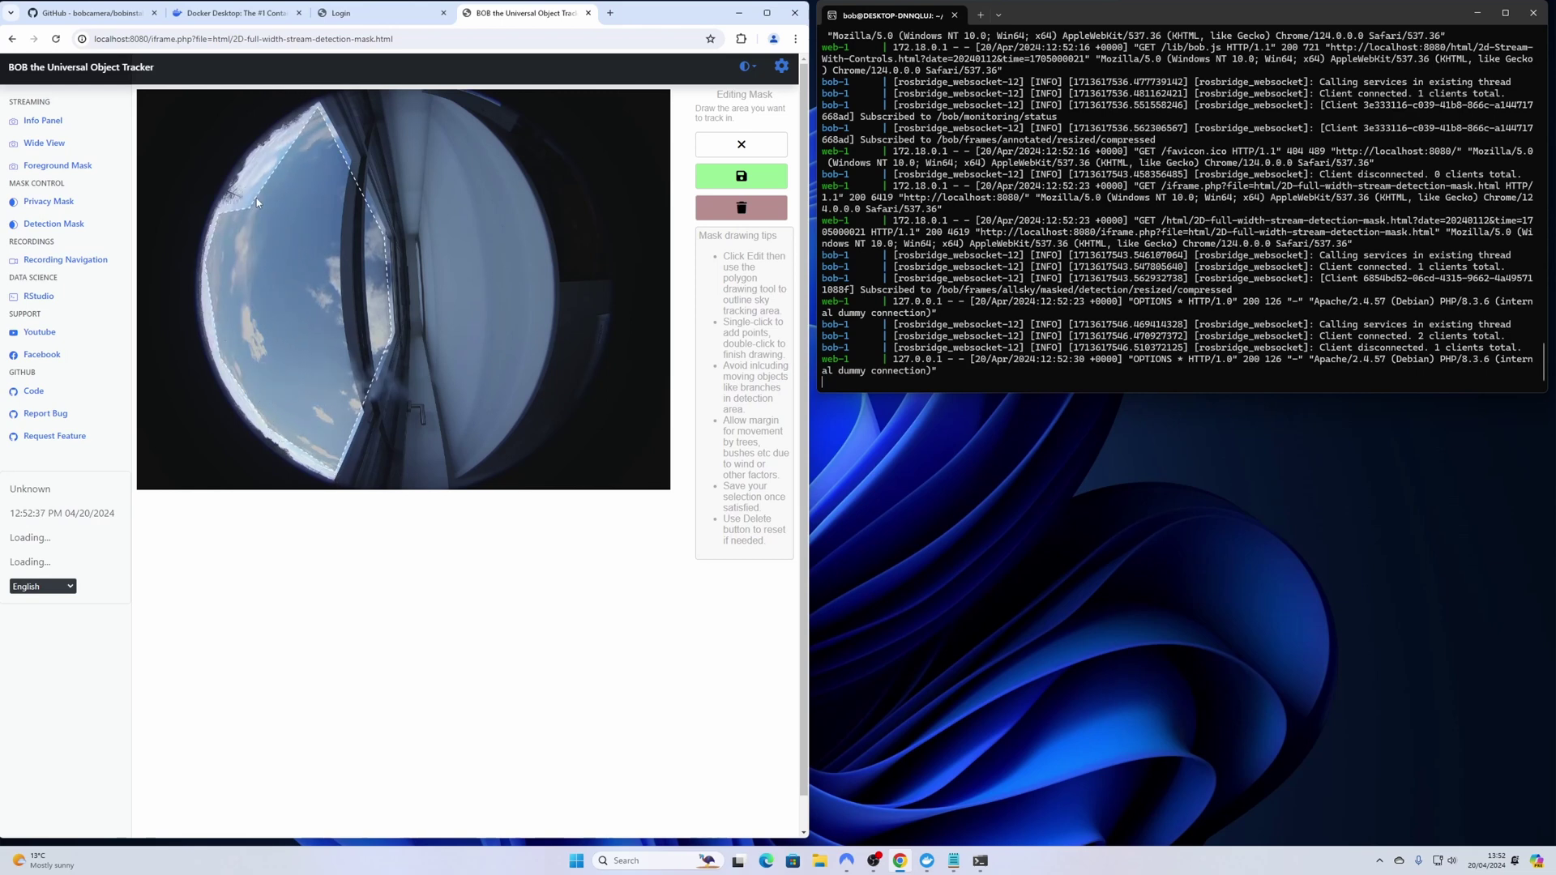
{"action": "double_click", "coordinate": [247, 170]}
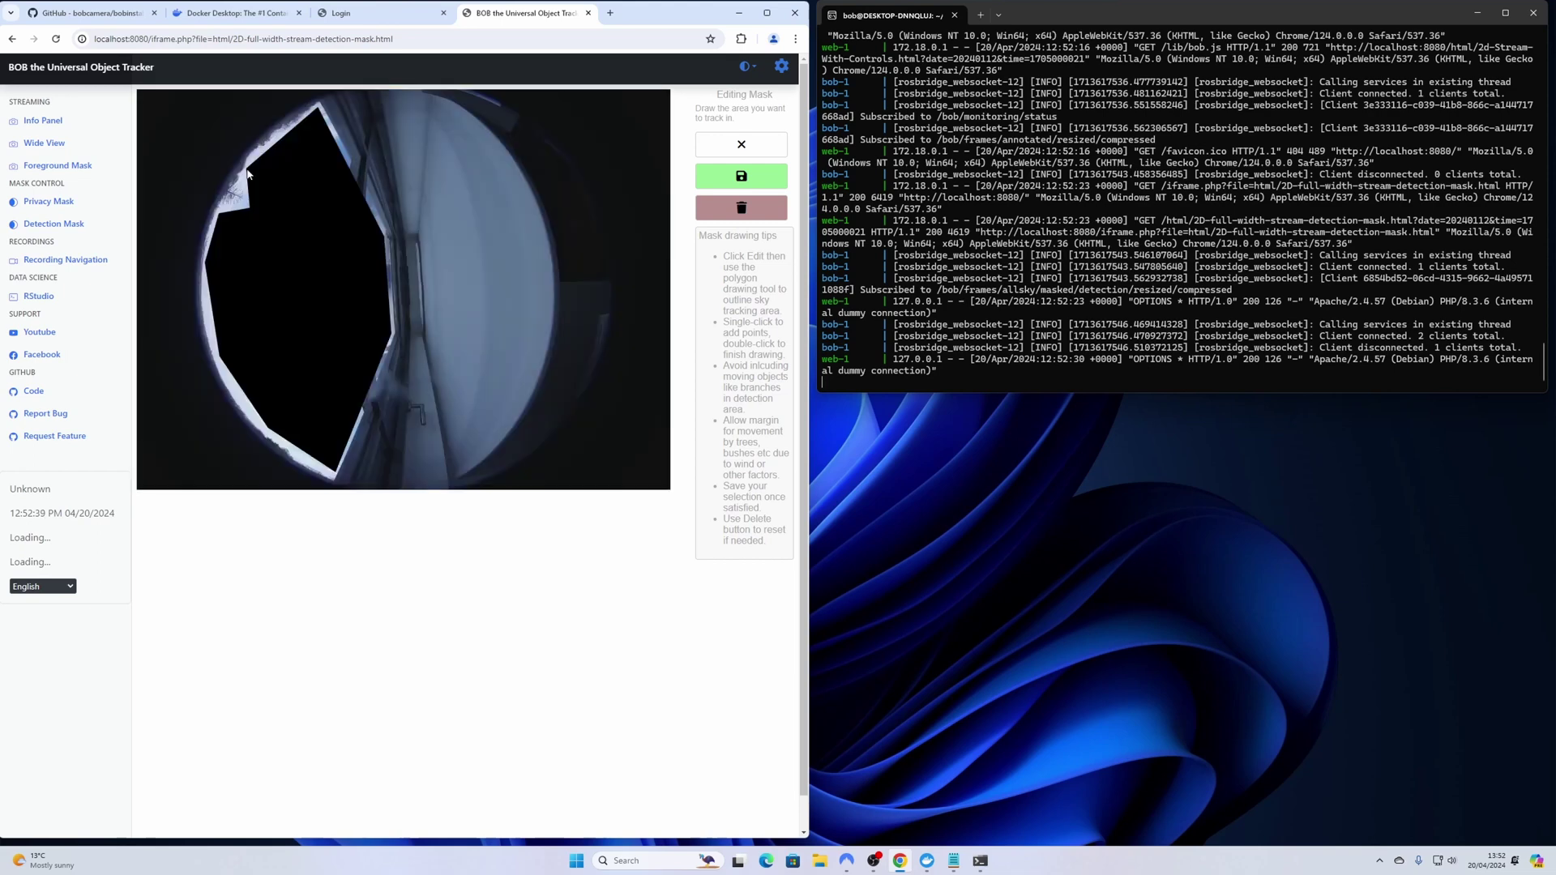
{"action": "left_click", "coordinate": [740, 177]}
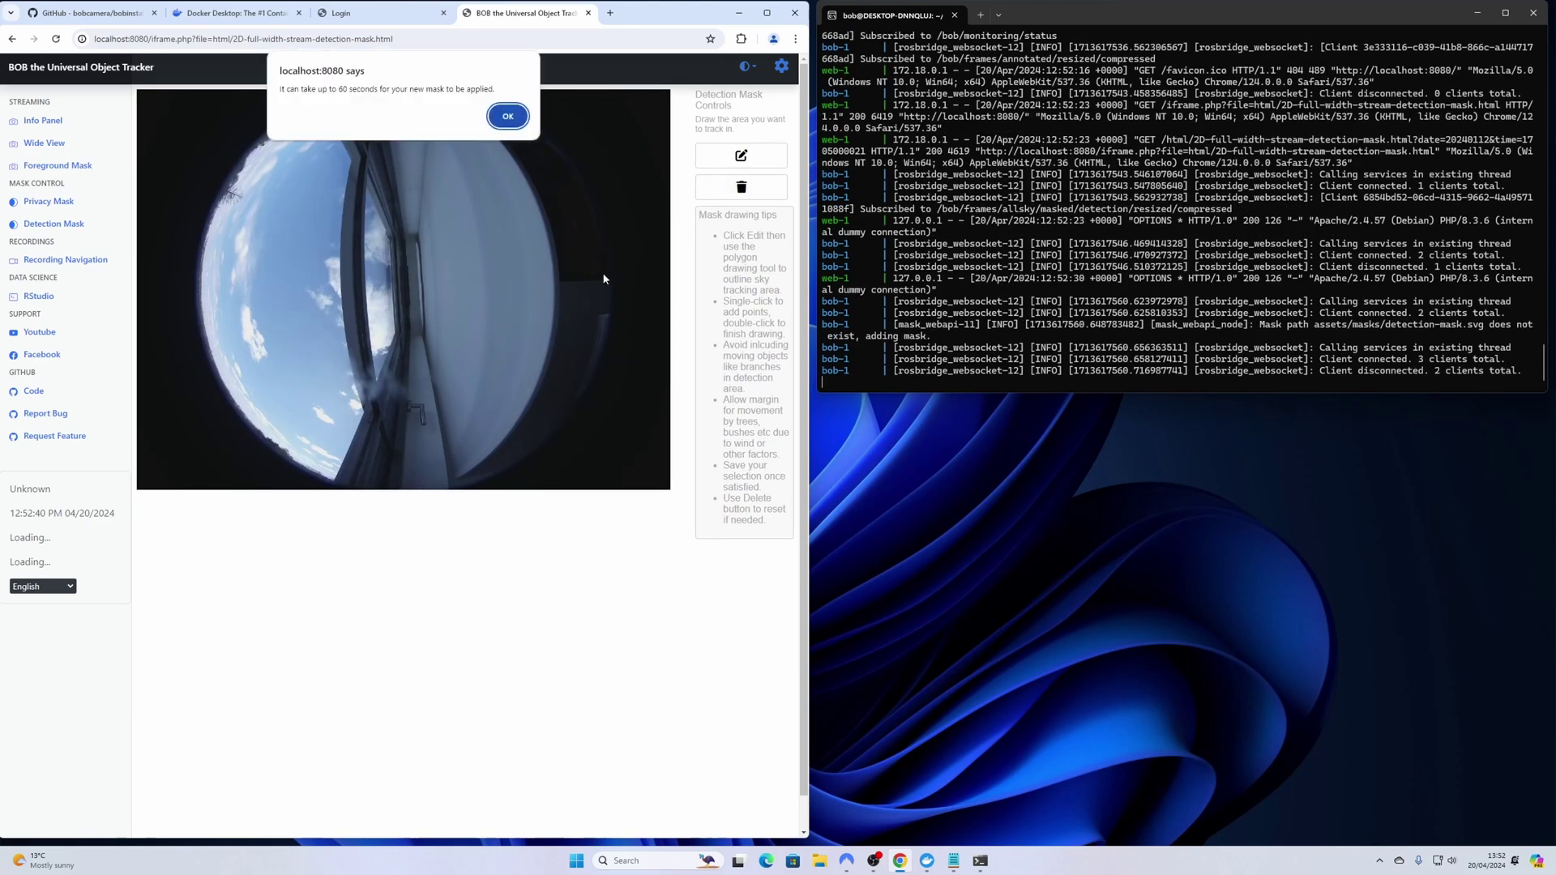
{"action": "left_click", "coordinate": [510, 115]}
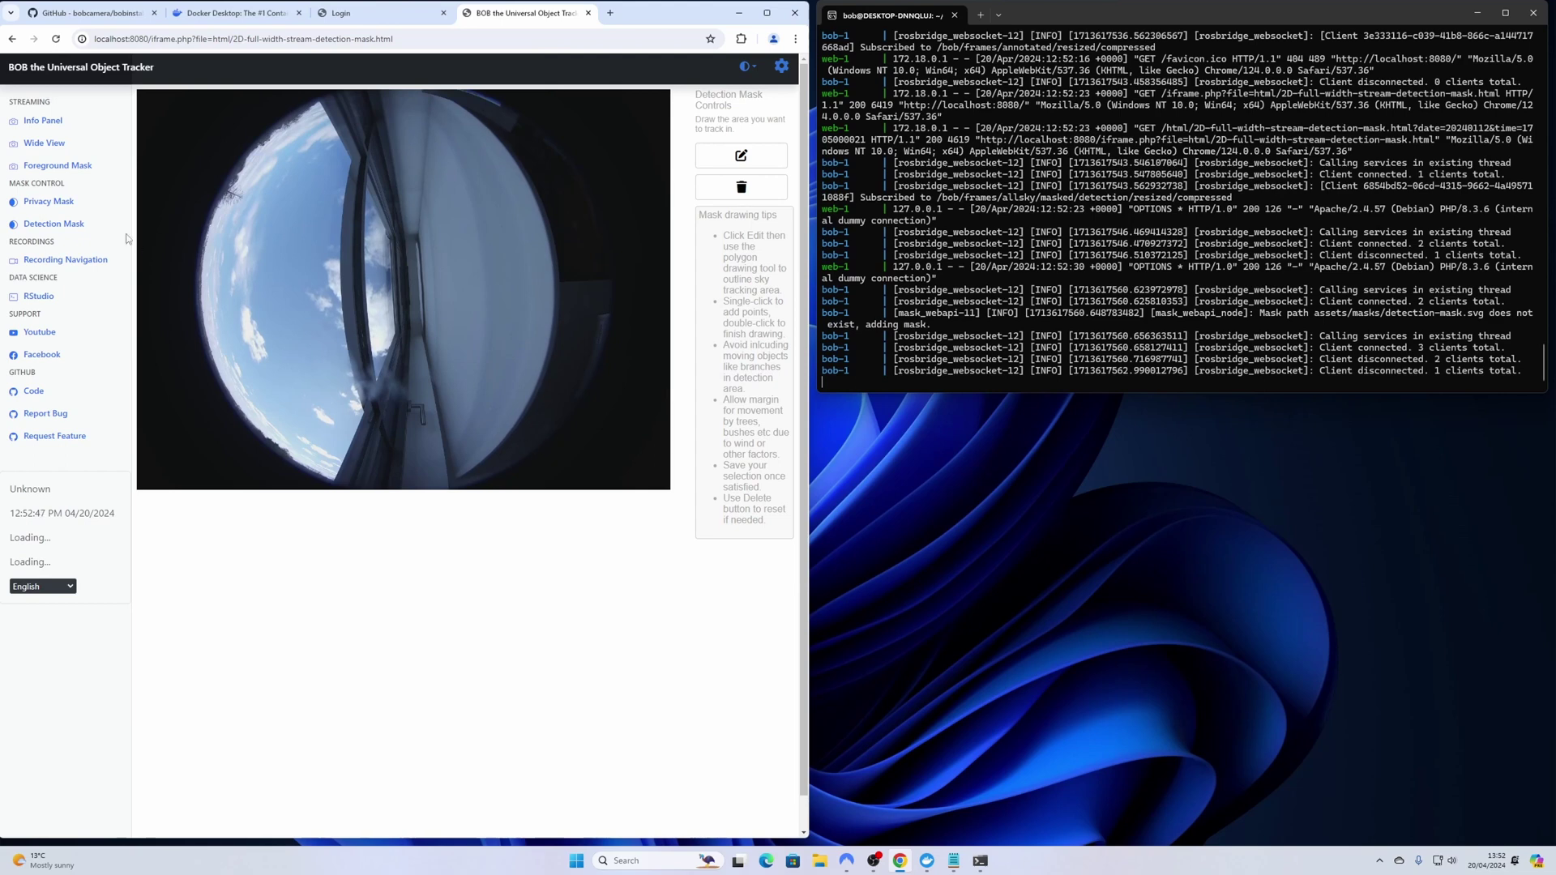
Draw a four-corner privacy mask rectangle over the right-hand strip and save it
{"action": "left_click", "coordinate": [49, 202]}
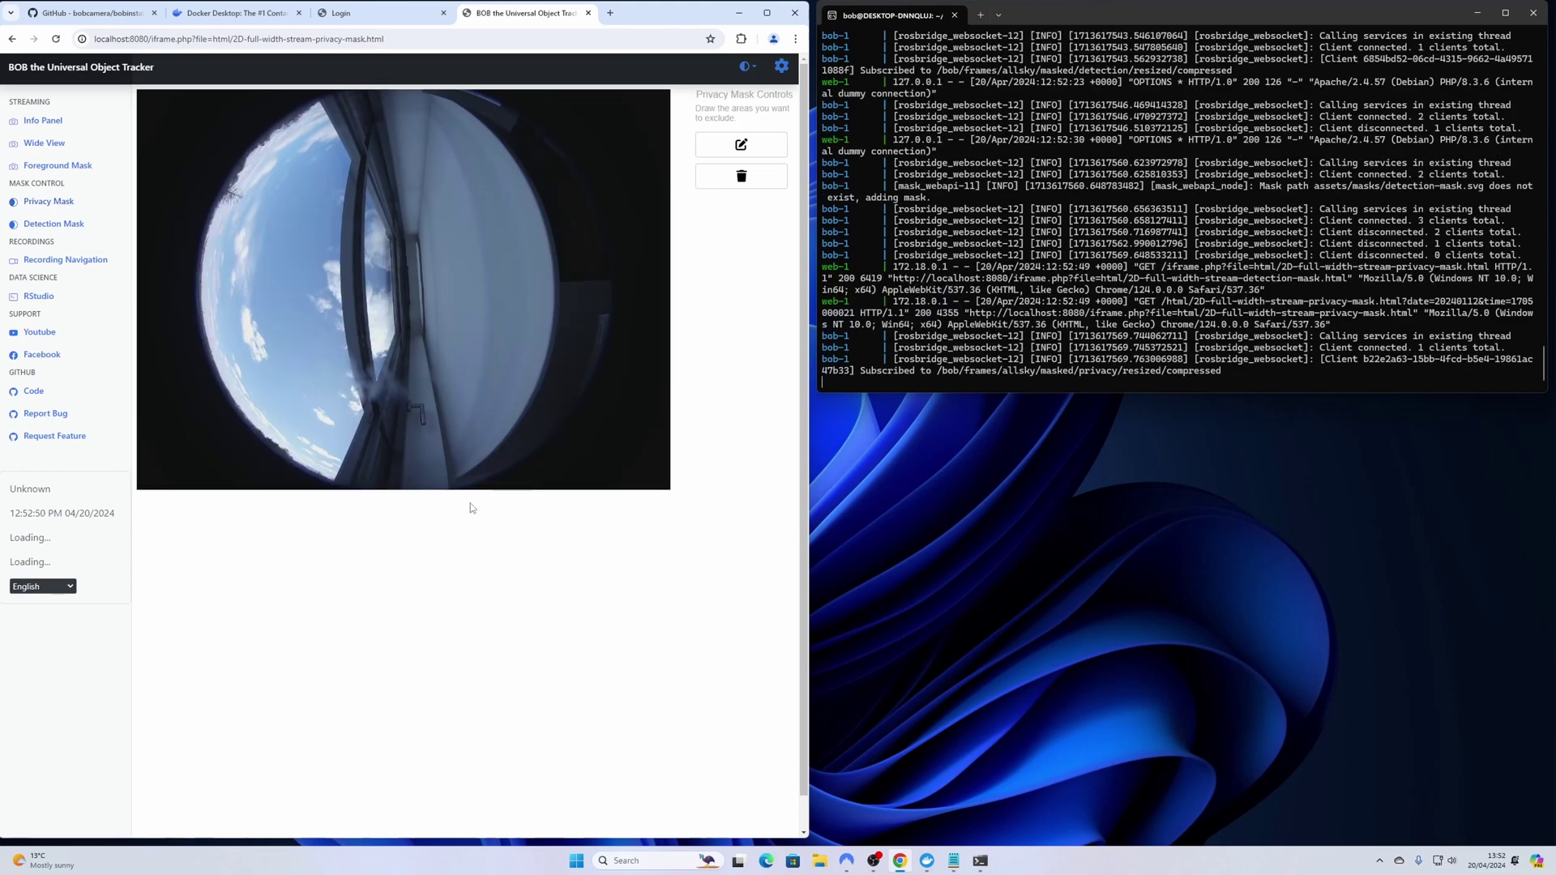
{"action": "left_click", "coordinate": [741, 146]}
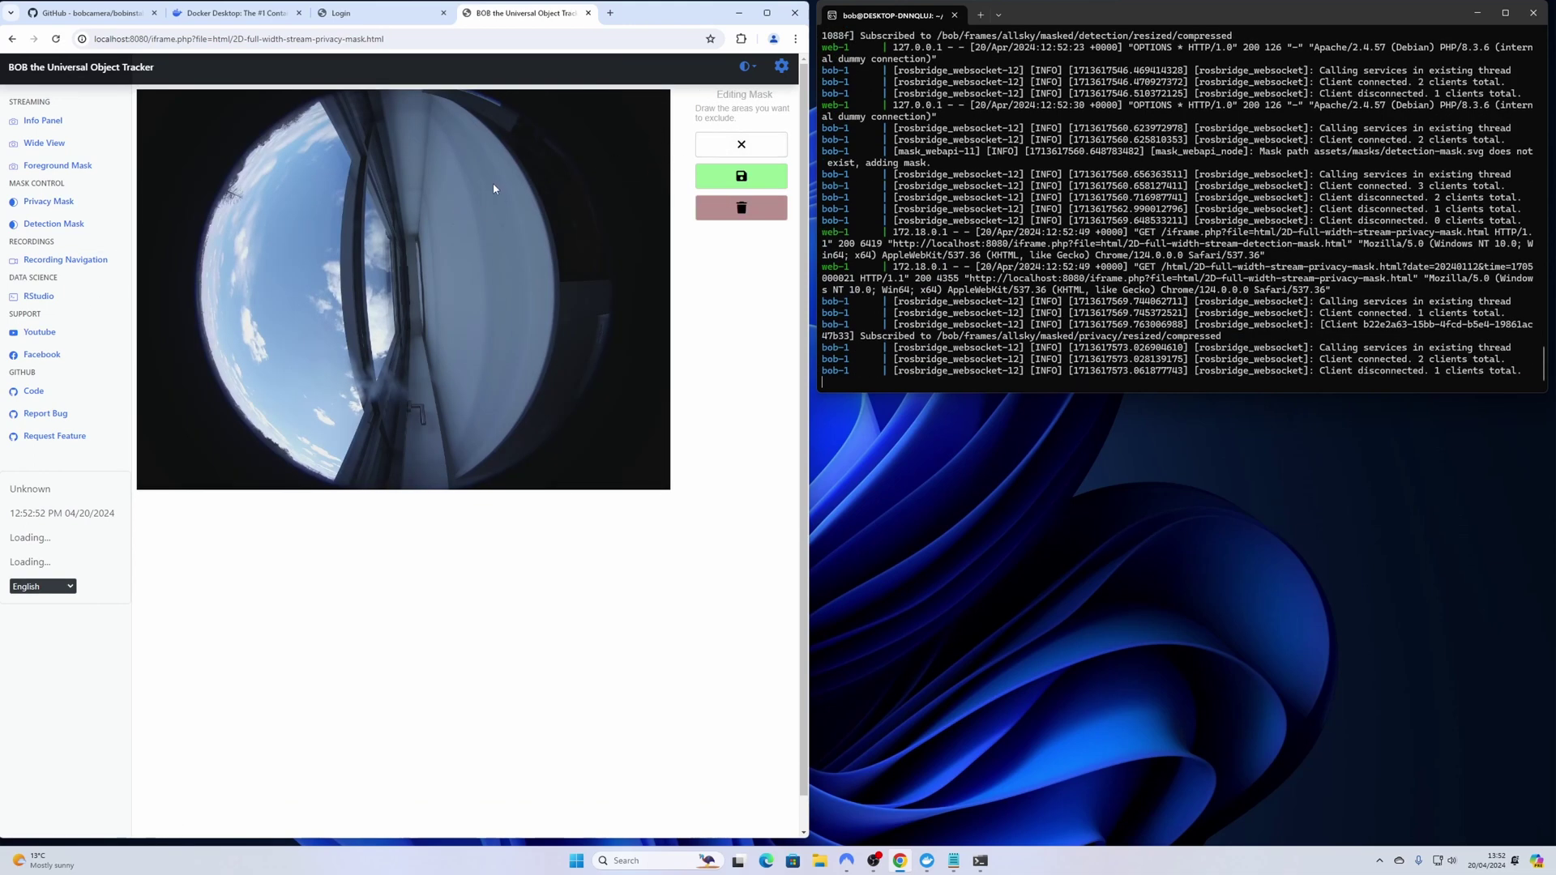
{"action": "left_click", "coordinate": [498, 138]}
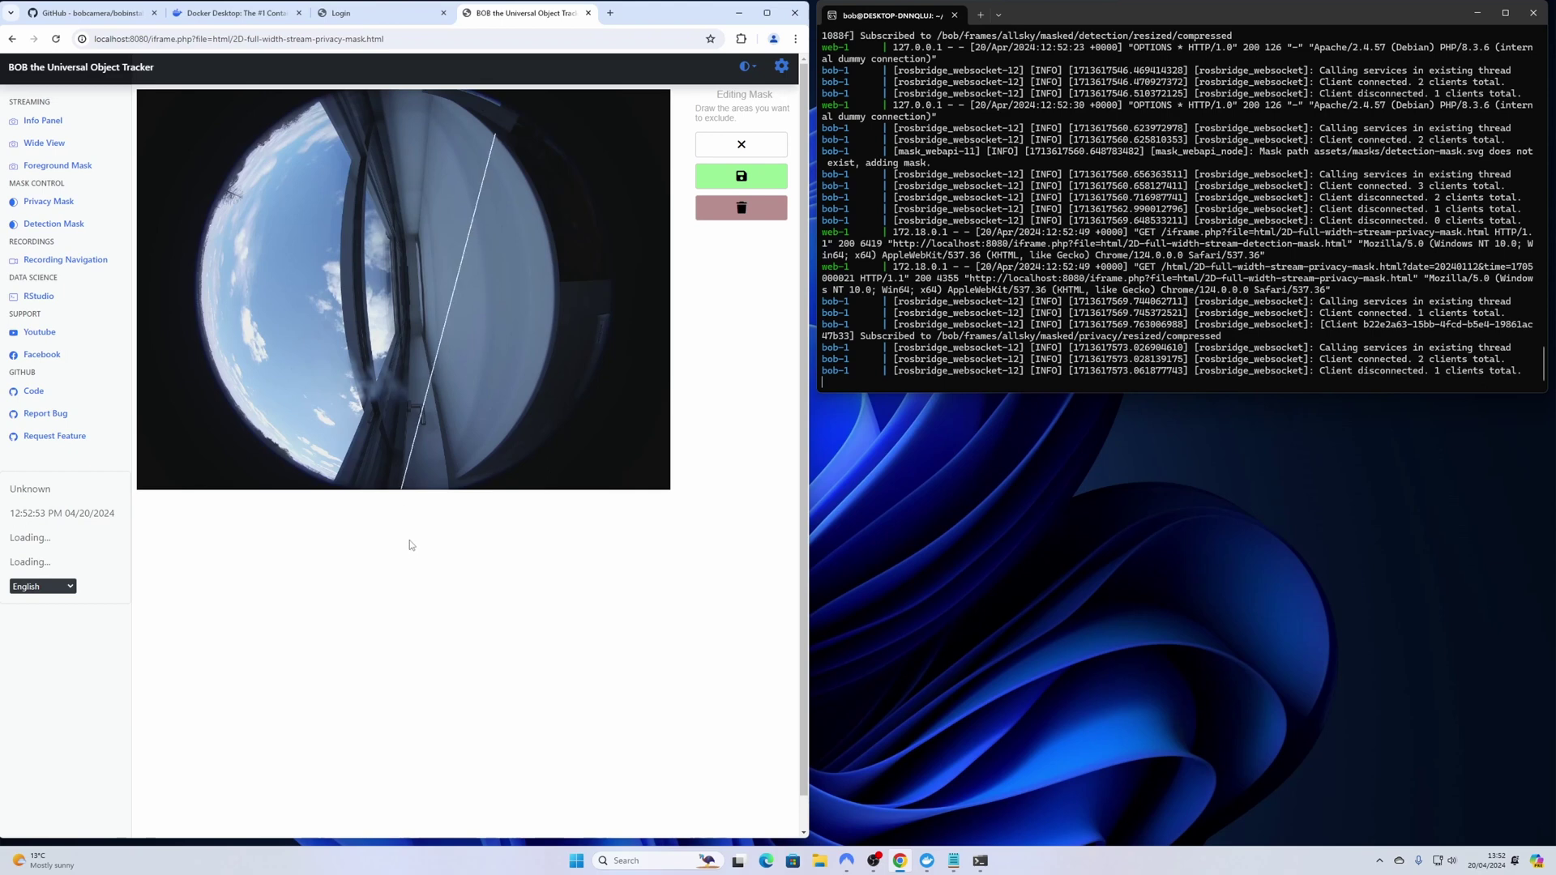
{"action": "left_click", "coordinate": [486, 467]}
{"action": "left_click", "coordinate": [590, 466]}
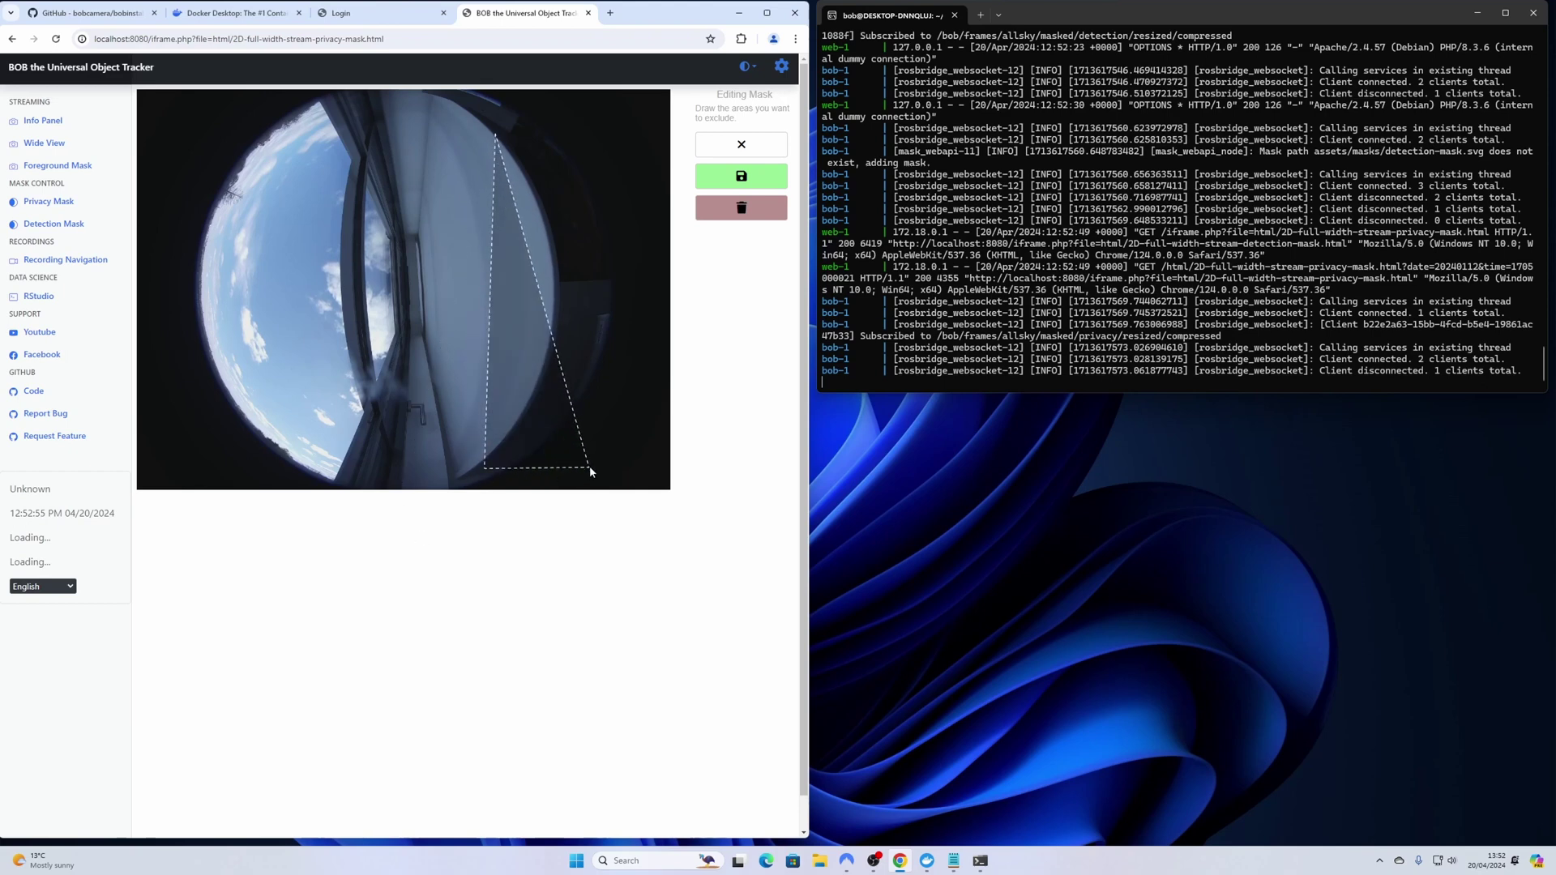
{"action": "left_click", "coordinate": [608, 138]}
{"action": "left_click", "coordinate": [609, 138]}
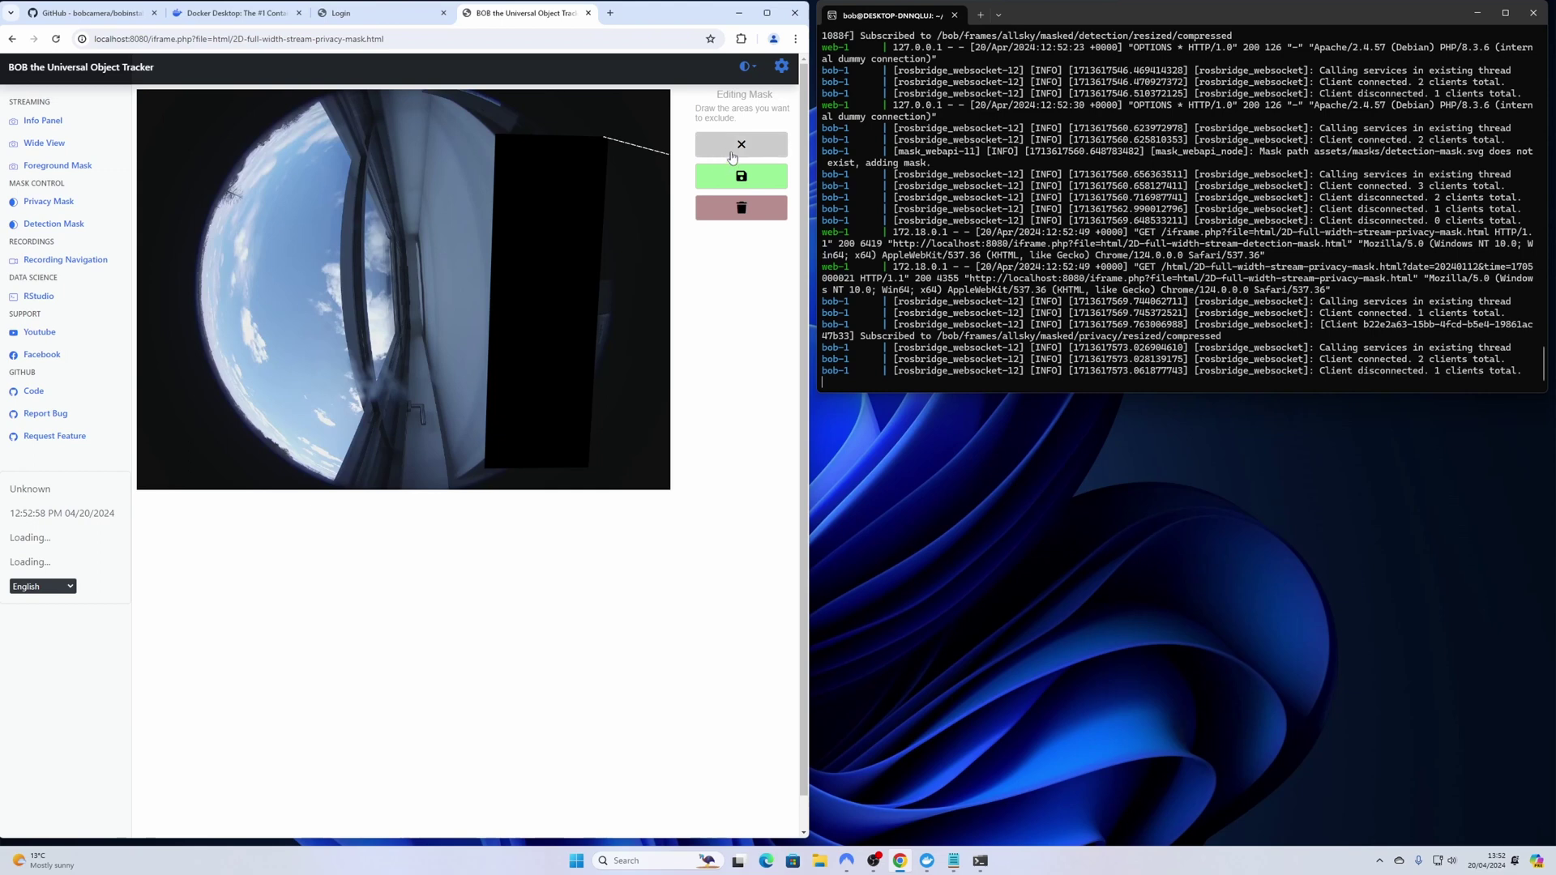
{"action": "left_click", "coordinate": [740, 179]}
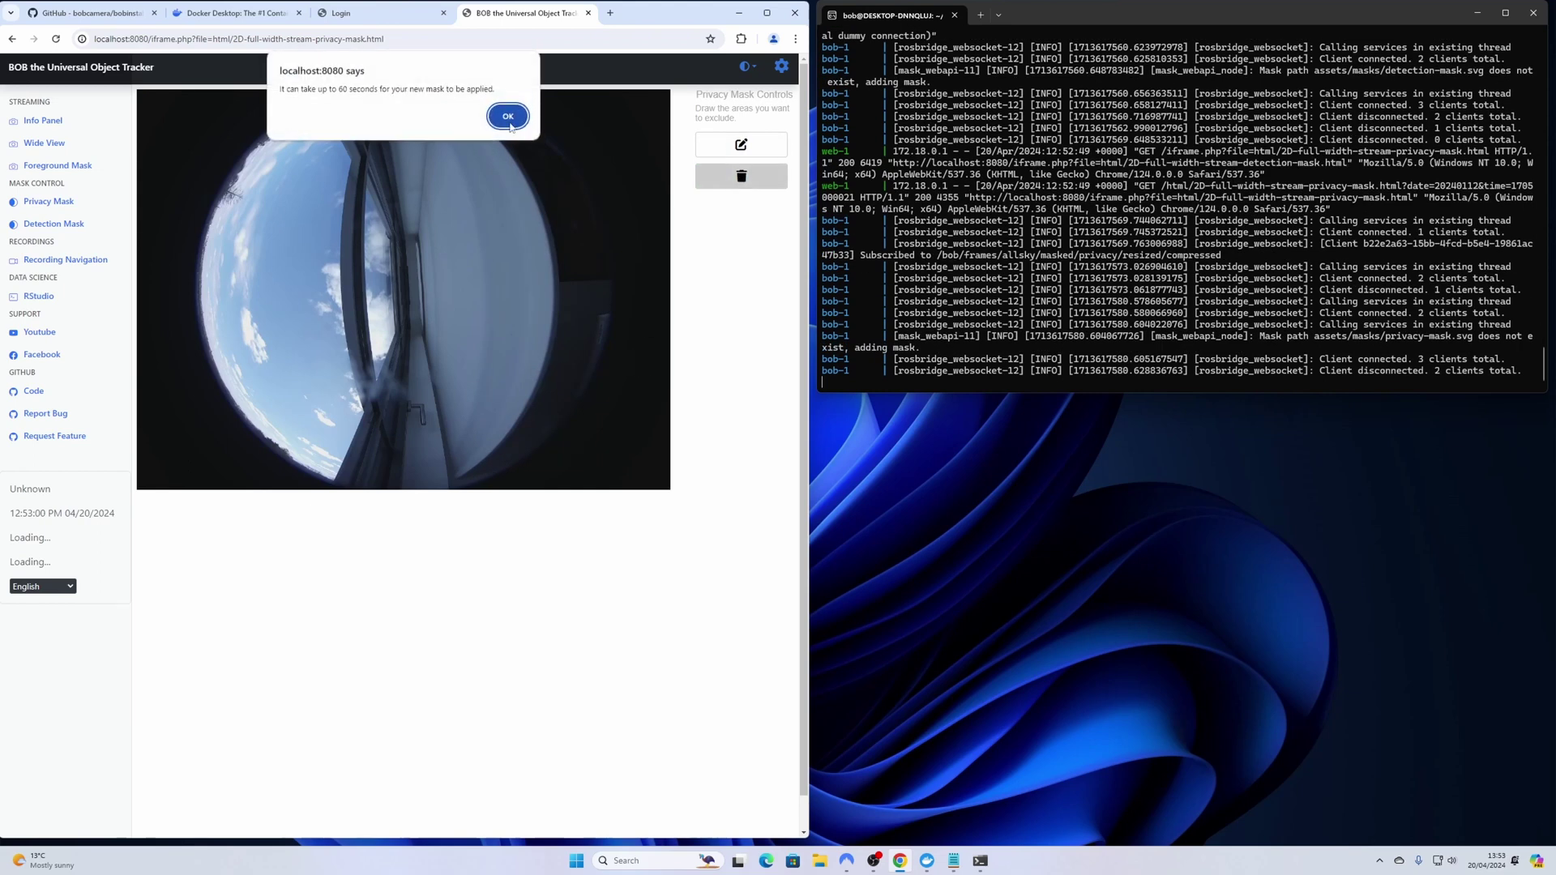
{"action": "key", "text": "Return"}
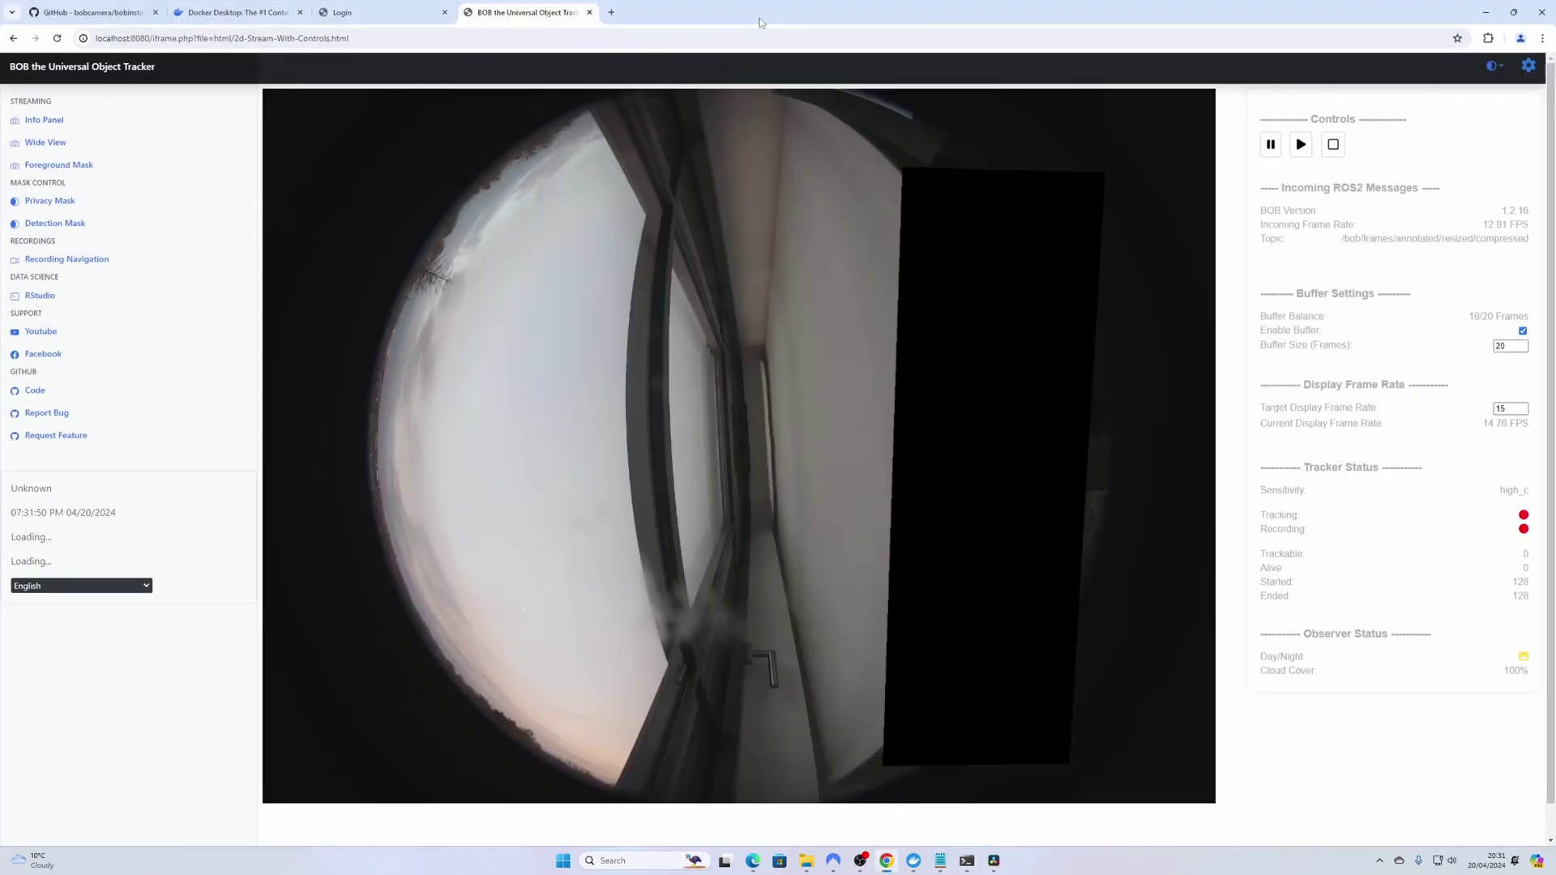
Open Recording Navigation to view the 2024-04-20 event recordings entry
{"action": "left_click", "coordinate": [66, 258]}
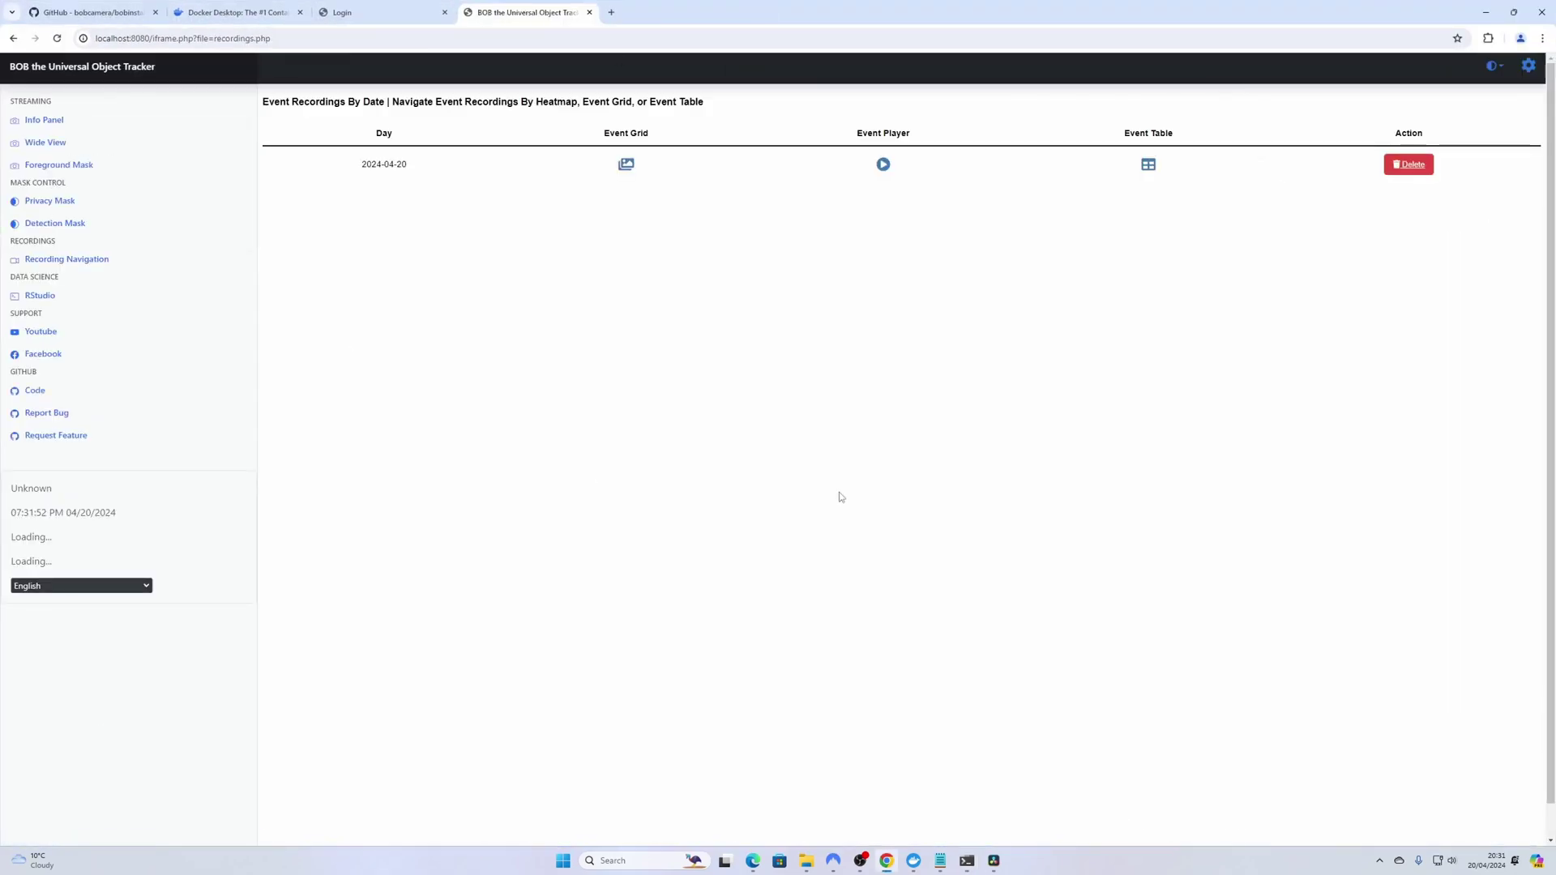